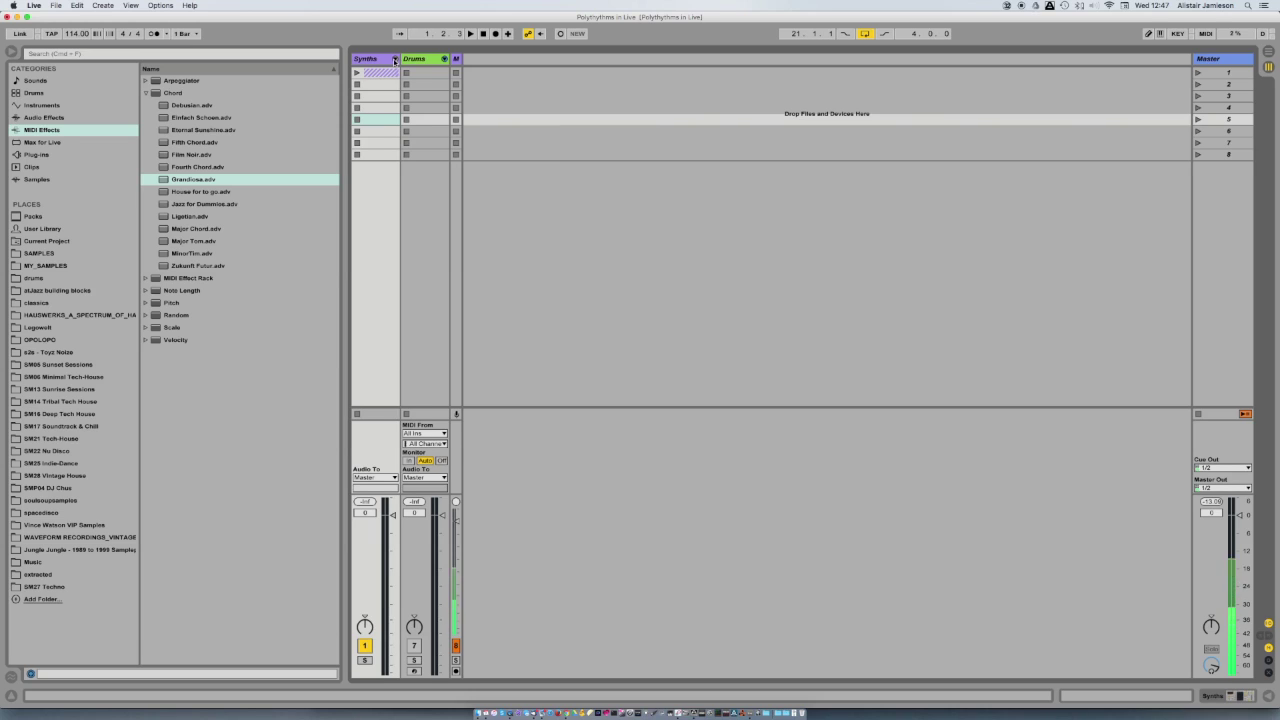
Step: Unfold the Synths group and step through the 2 to 6 Analog tracks
{"action": "left_click", "coordinate": [395, 60]}
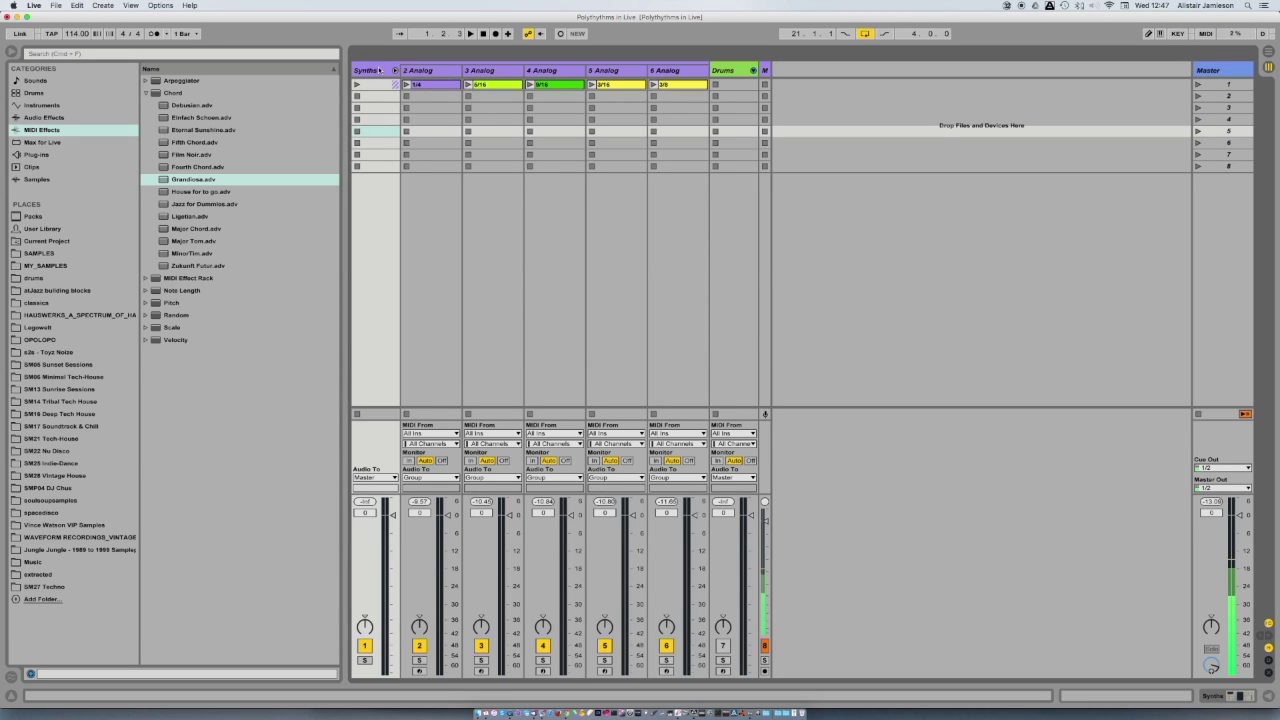
{"action": "left_click", "coordinate": [441, 71]}
{"action": "left_click", "coordinate": [495, 70]}
{"action": "left_click", "coordinate": [555, 70]}
{"action": "left_click", "coordinate": [615, 70]}
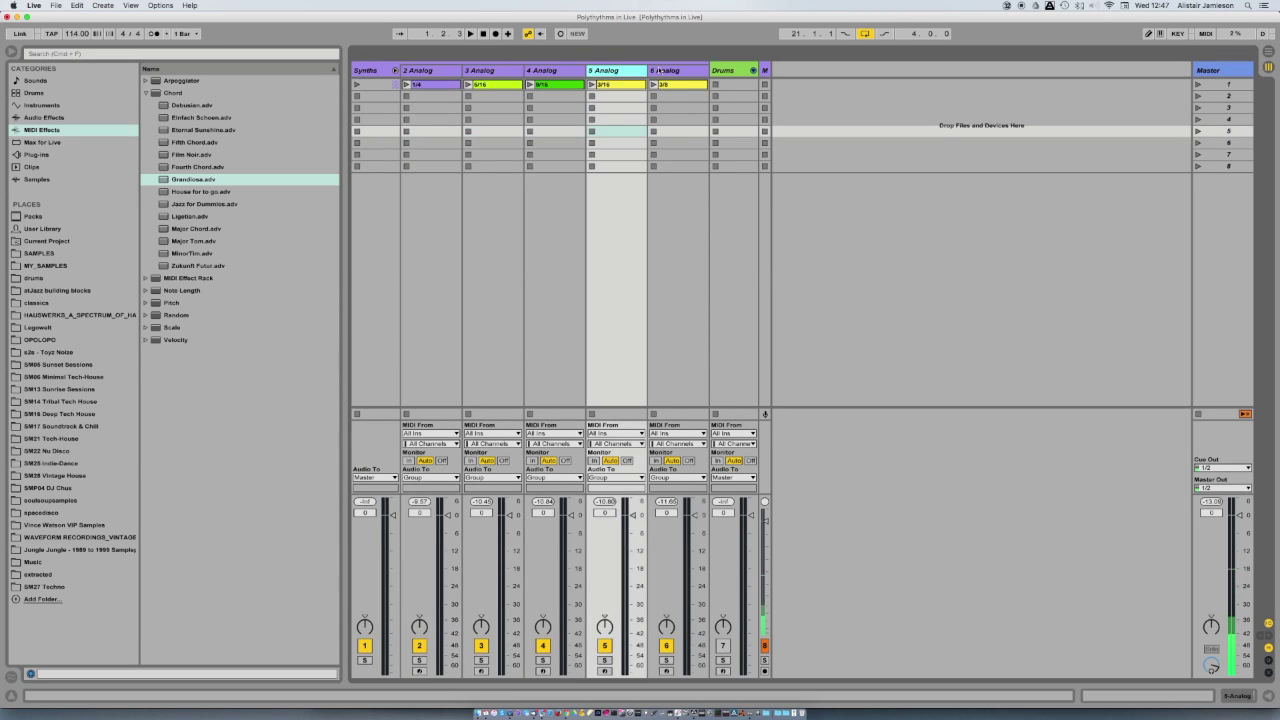
{"action": "left_click", "coordinate": [658, 71]}
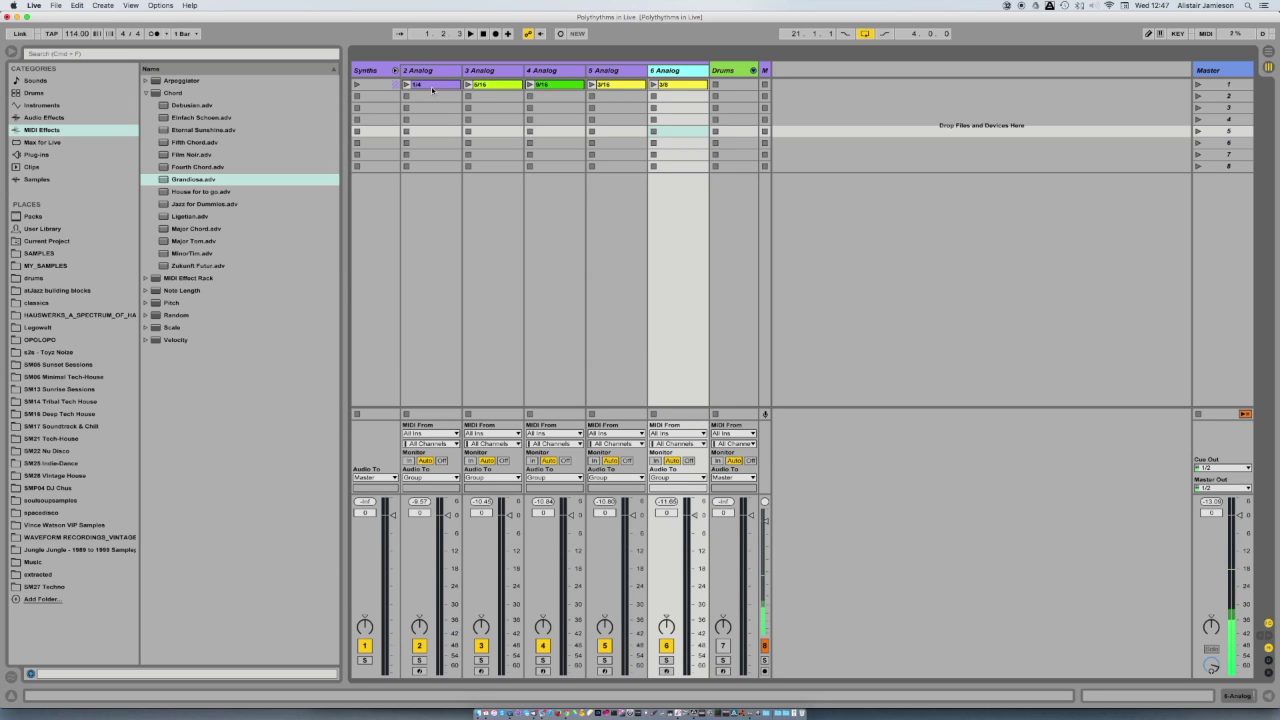
Step: Open the 1/4 clip and reshape its loop, shortening it to under half a bar
{"action": "double_click", "coordinate": [432, 86]}
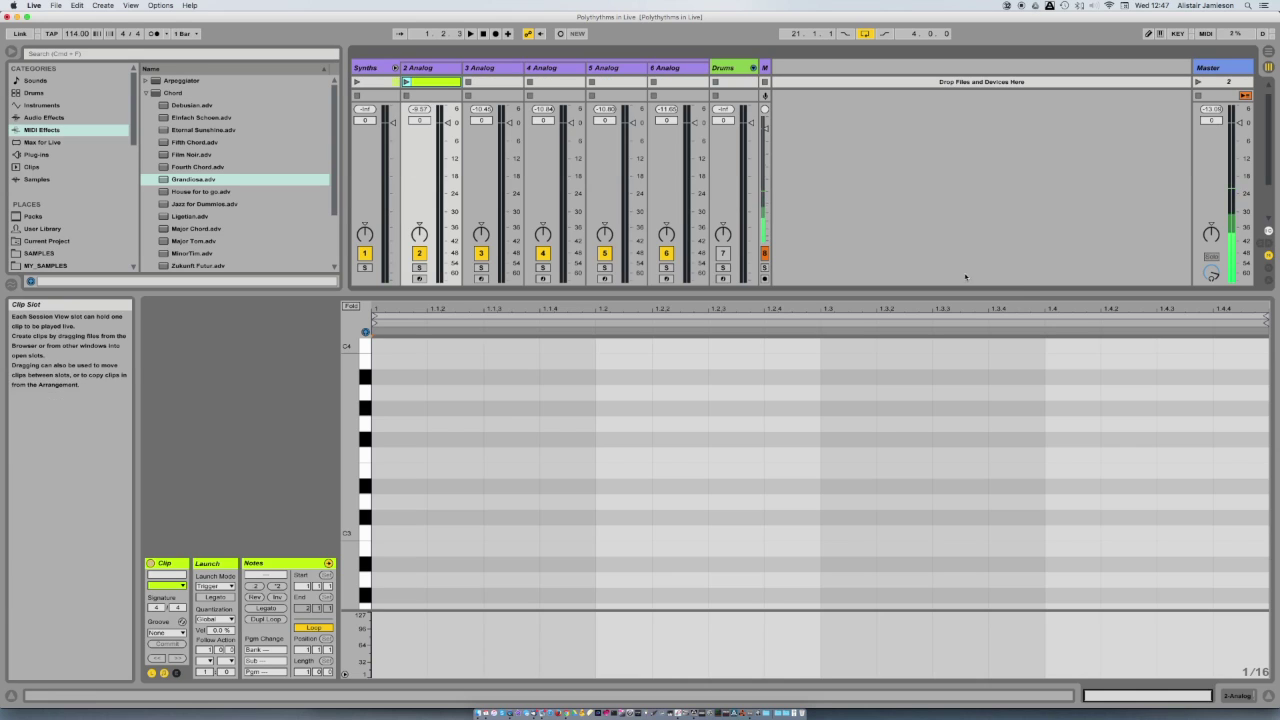
{"action": "mouse_move", "coordinate": [1265, 318]}
{"action": "left_mouse_down"}
{"action": "mouse_move", "coordinate": [589, 357]}
{"action": "mouse_move", "coordinate": [932, 349]}
{"action": "left_mouse_up"}
{"action": "left_click_drag", "start_coordinate": [1017, 349], "coordinate": [1265, 349]}
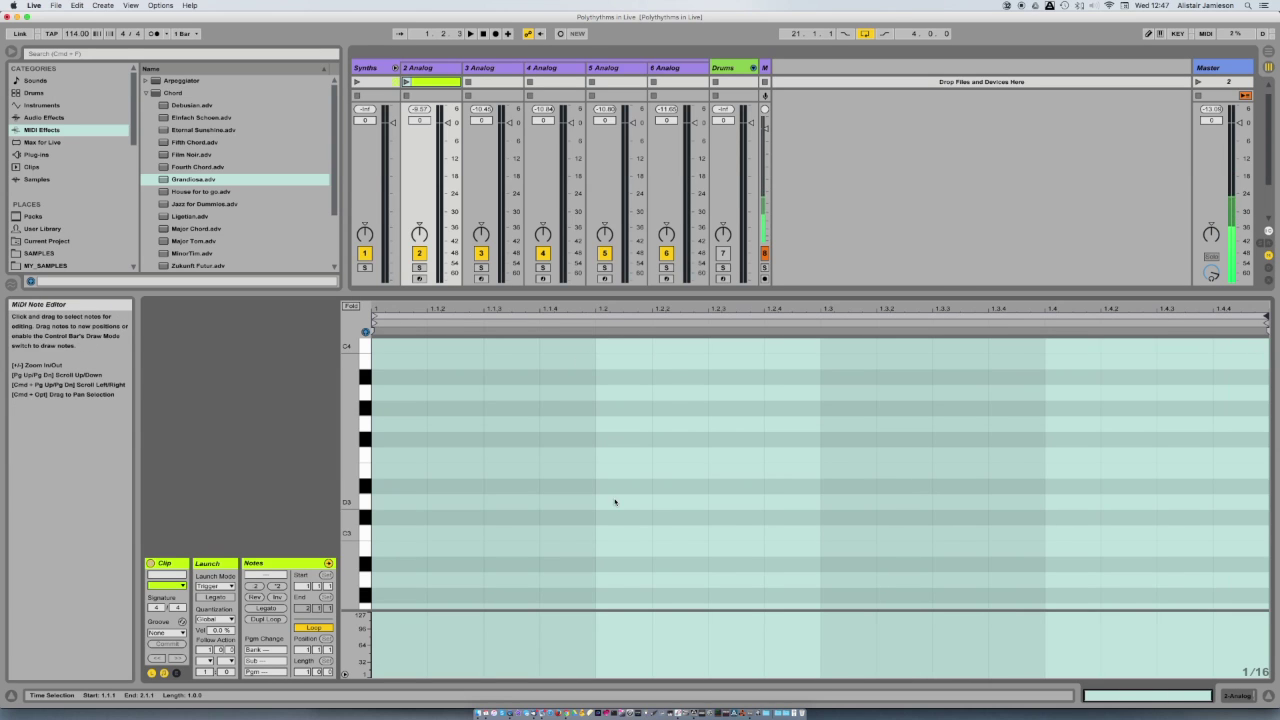
{"action": "left_click_drag", "start_coordinate": [300, 671], "coordinate": [300, 640]}
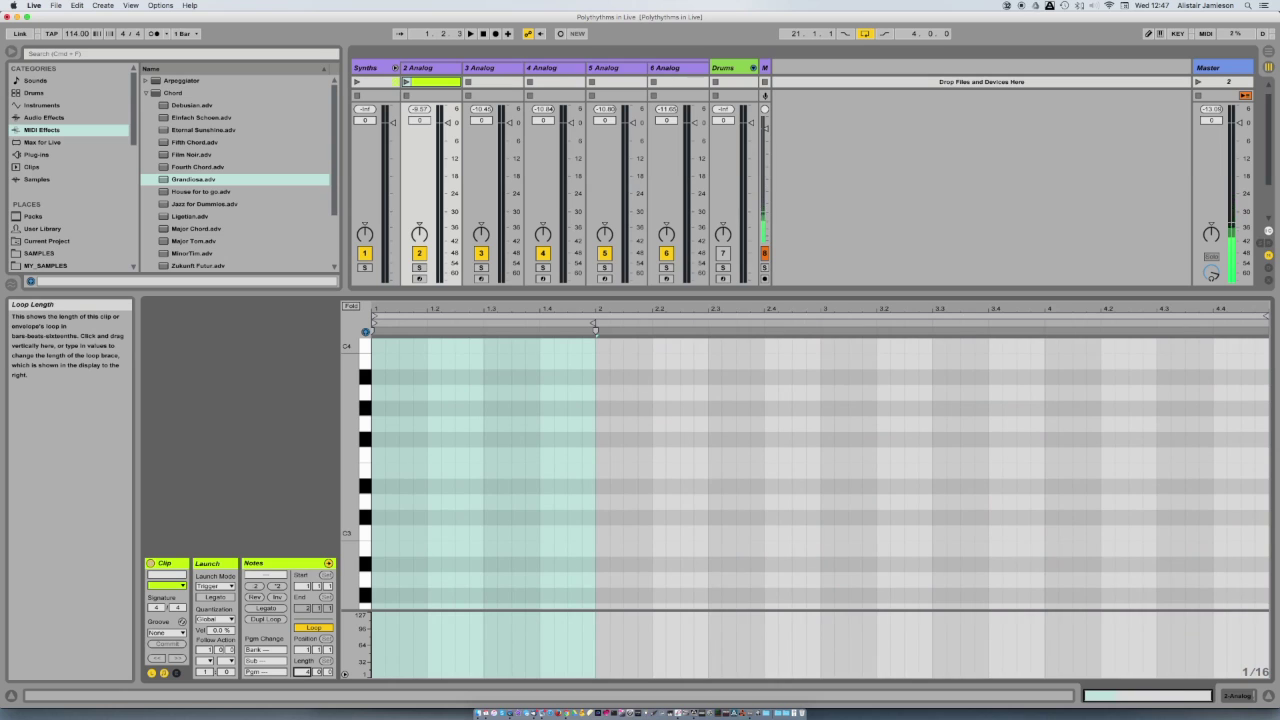
{"action": "left_click", "coordinate": [484, 500]}
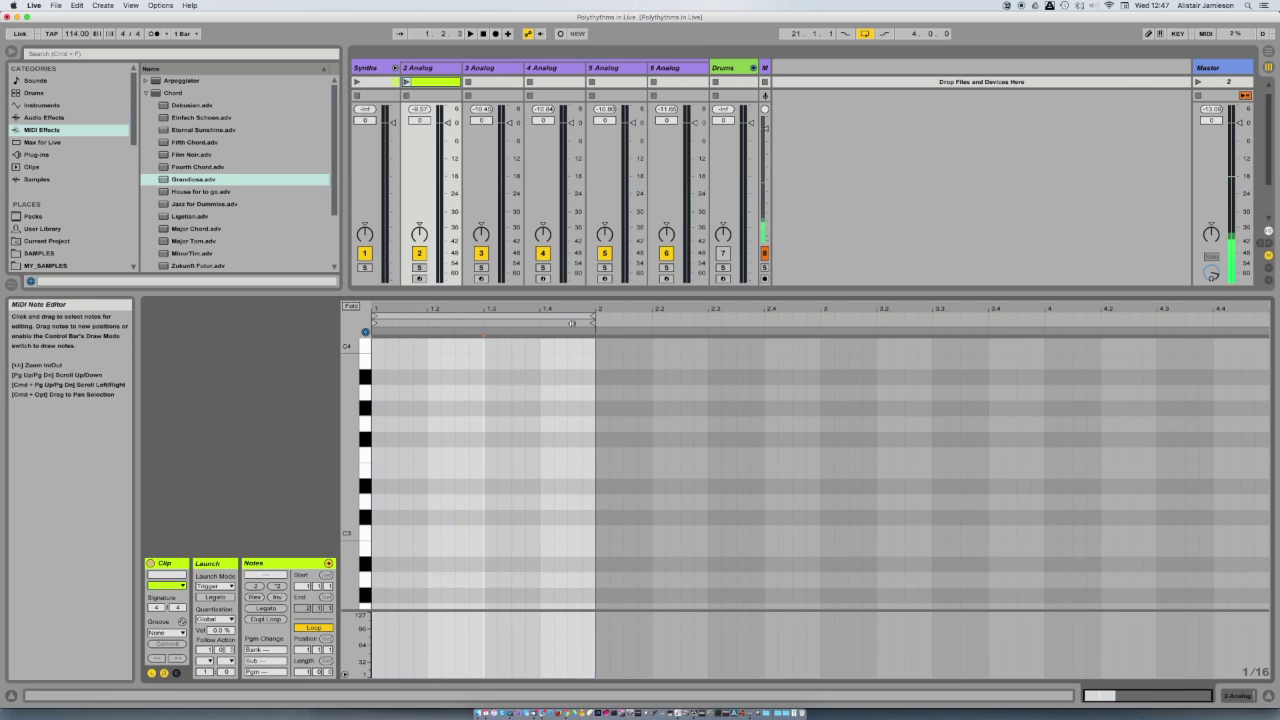
{"action": "left_click_drag", "start_coordinate": [590, 318], "coordinate": [468, 318]}
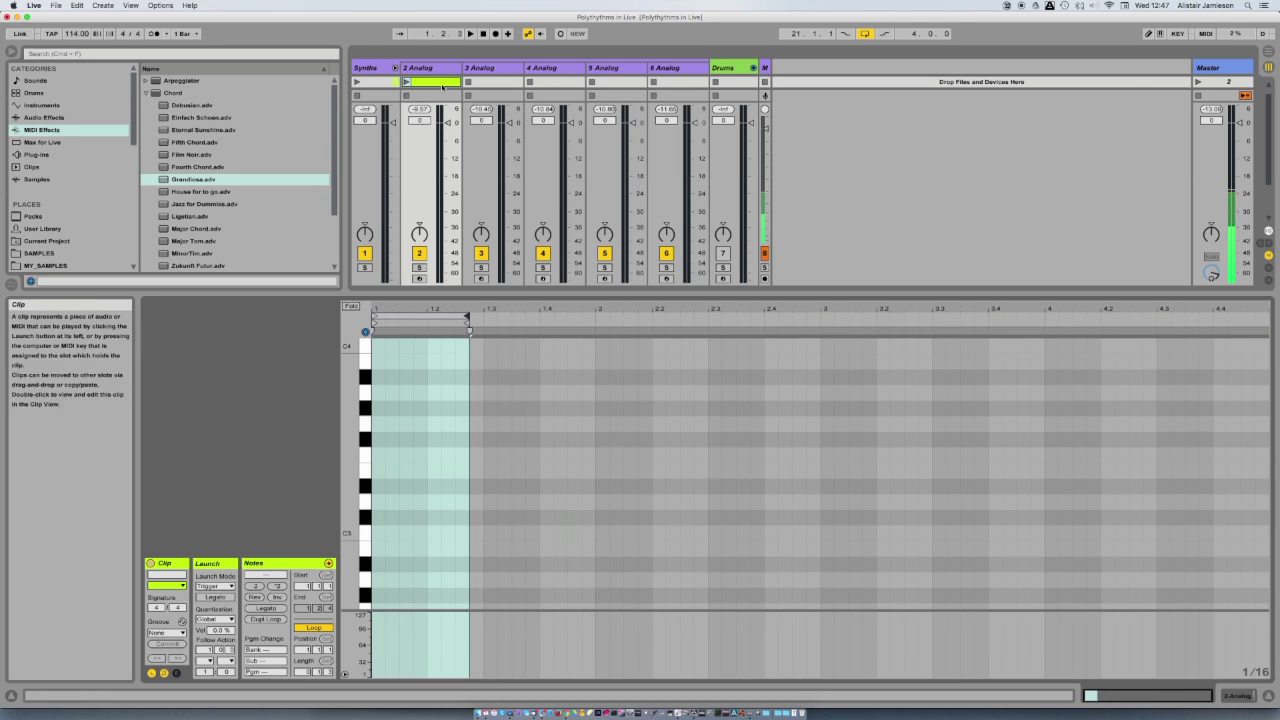
{"action": "left_click", "coordinate": [1272, 694]}
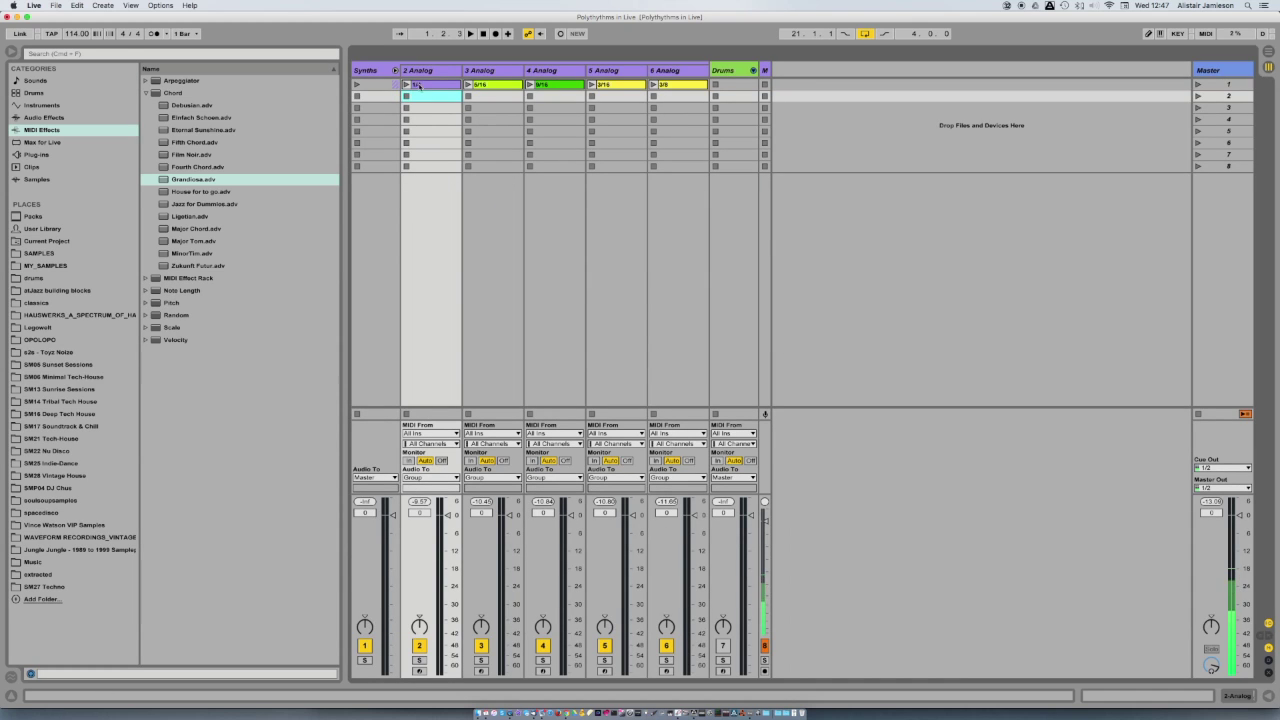
{"action": "double_click", "coordinate": [430, 86]}
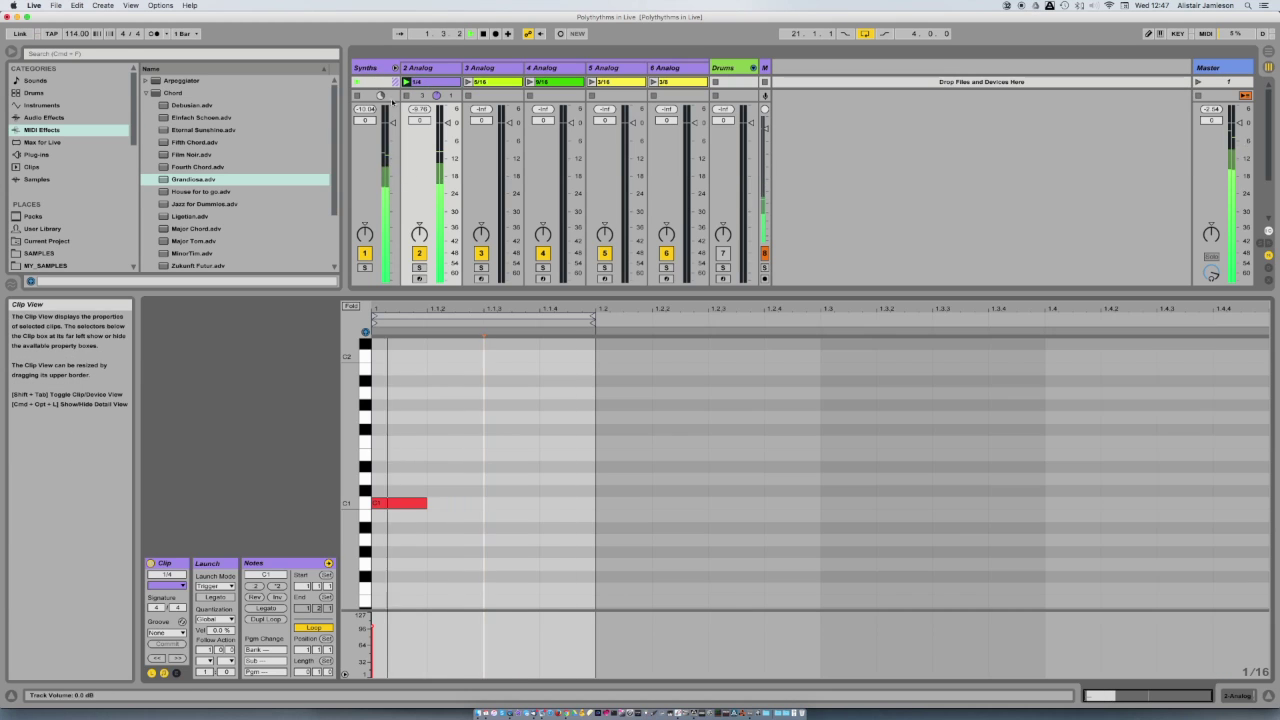
{"action": "double_click", "coordinate": [366, 67]}
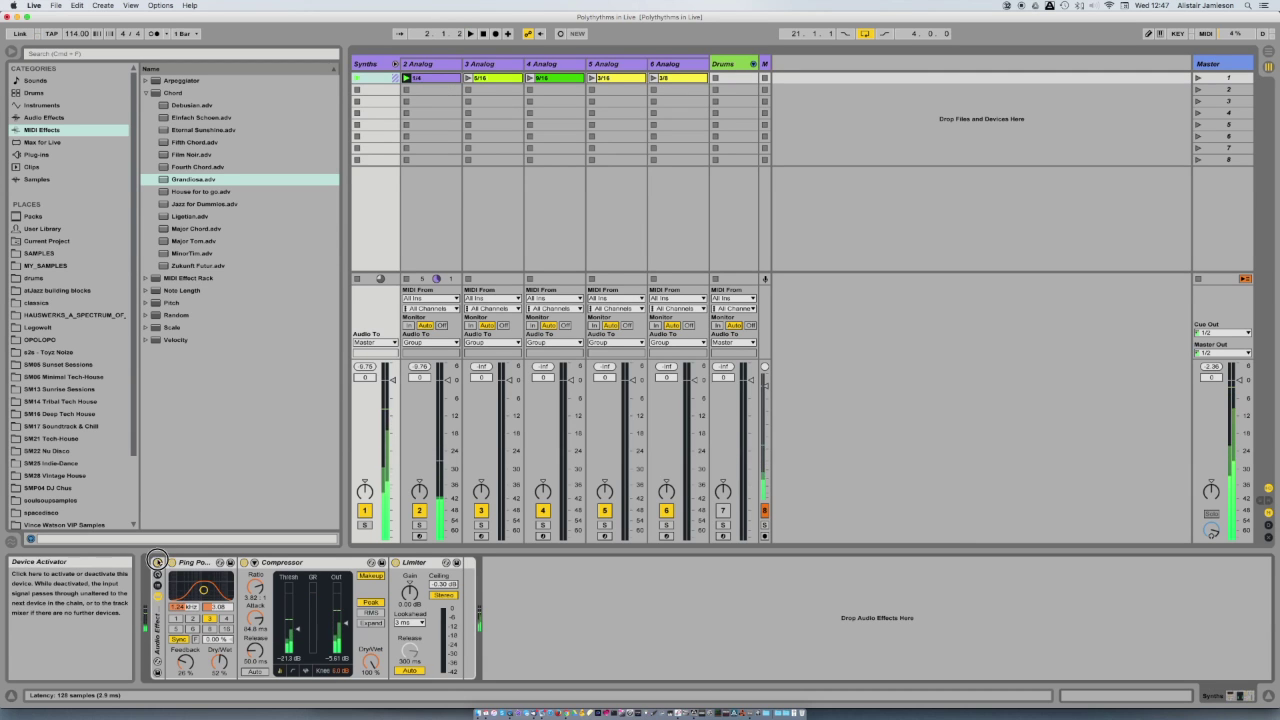
{"action": "double_click", "coordinate": [437, 79]}
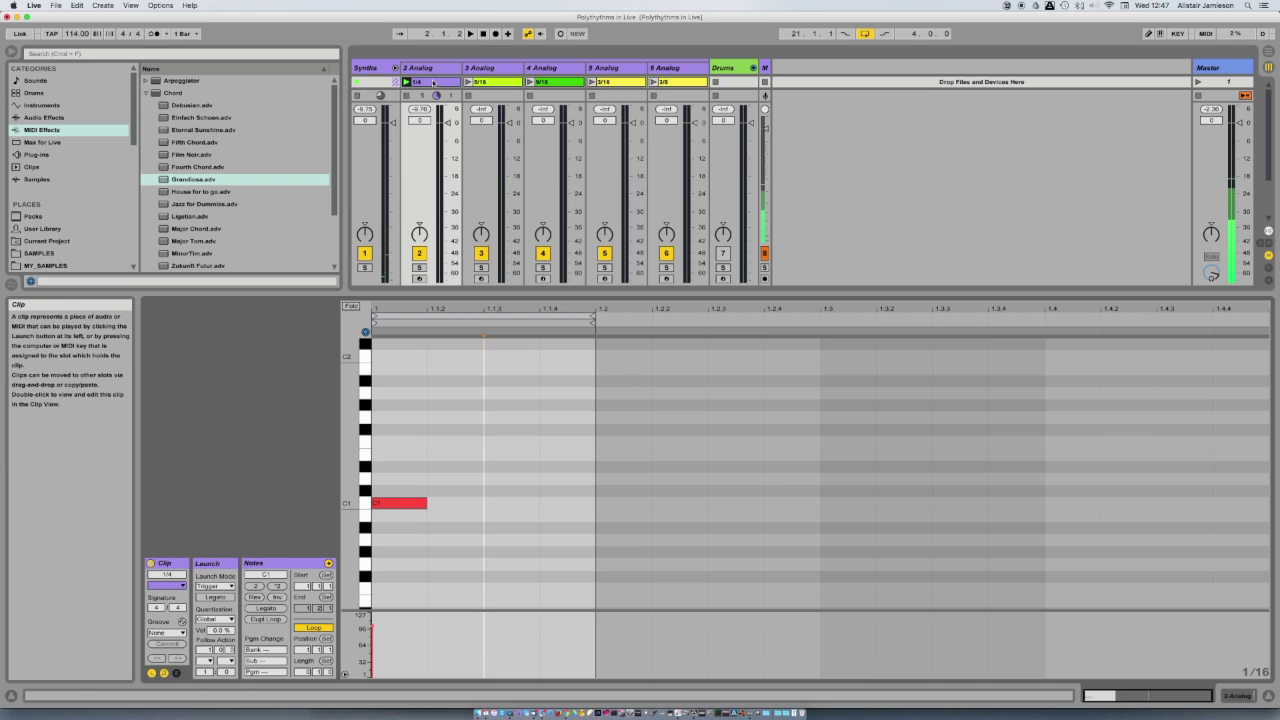
{"action": "left_click_drag", "start_coordinate": [449, 480], "coordinate": [373, 578]}
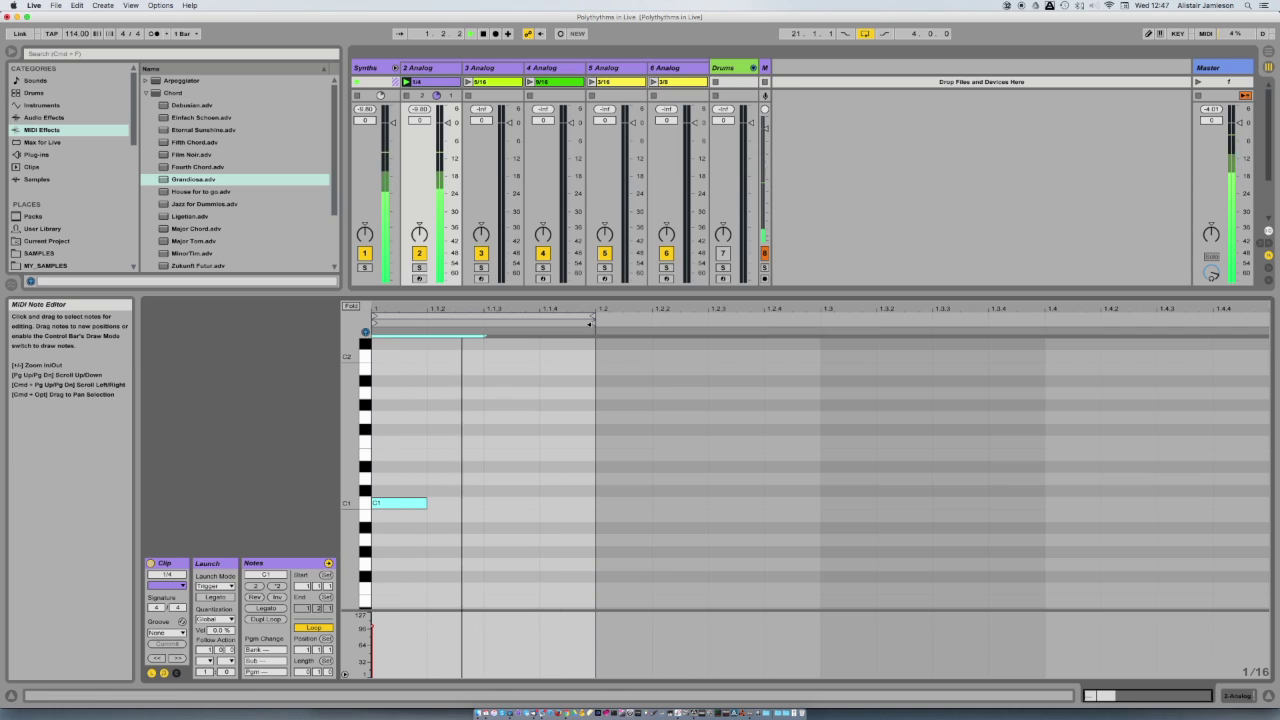
{"action": "left_click", "coordinate": [409, 474]}
{"action": "right_click", "coordinate": [481, 476]}
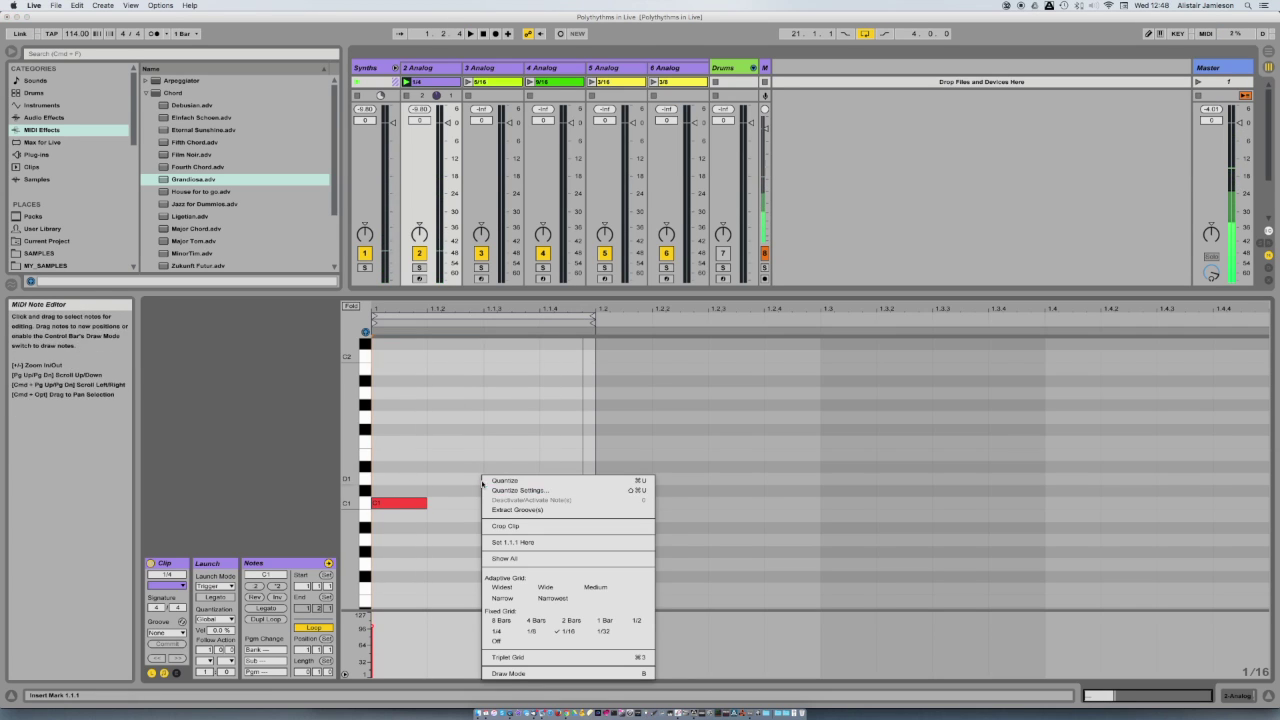
{"action": "key", "text": "Escape"}
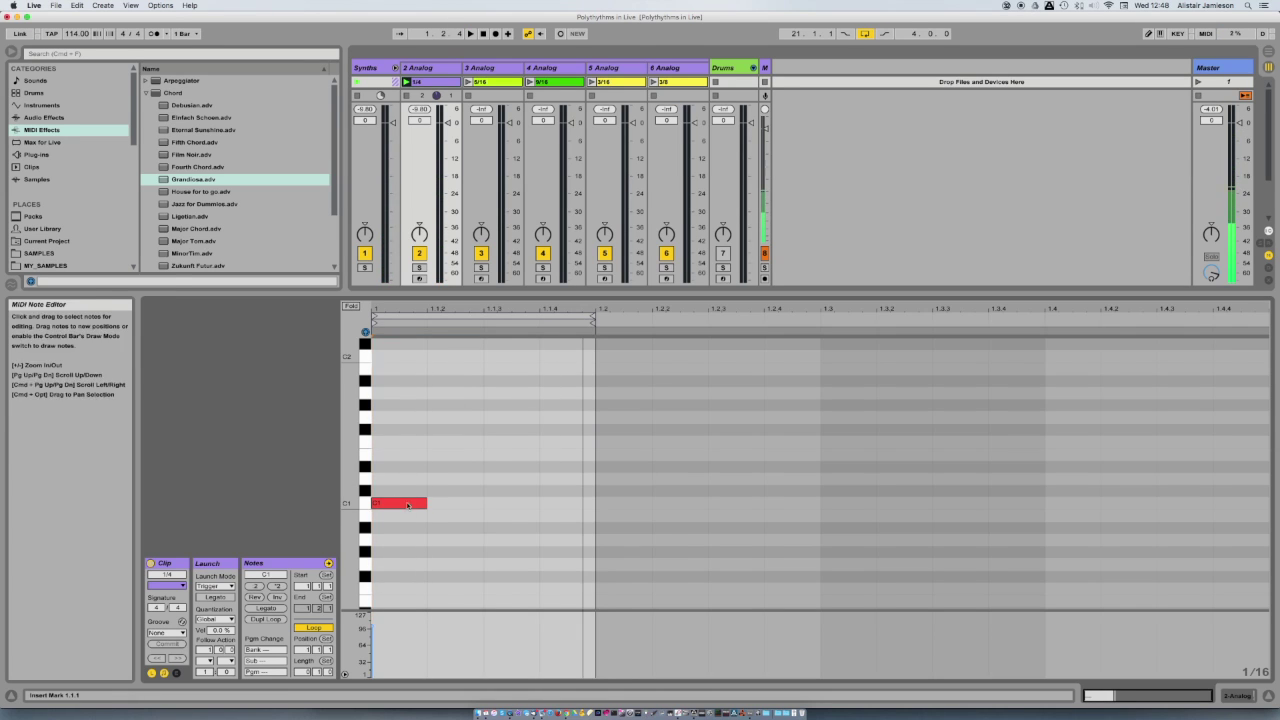
{"action": "double_click", "coordinate": [457, 503]}
{"action": "left_click_drag", "start_coordinate": [457, 503], "coordinate": [555, 503]}
{"action": "double_click", "coordinate": [555, 503]}
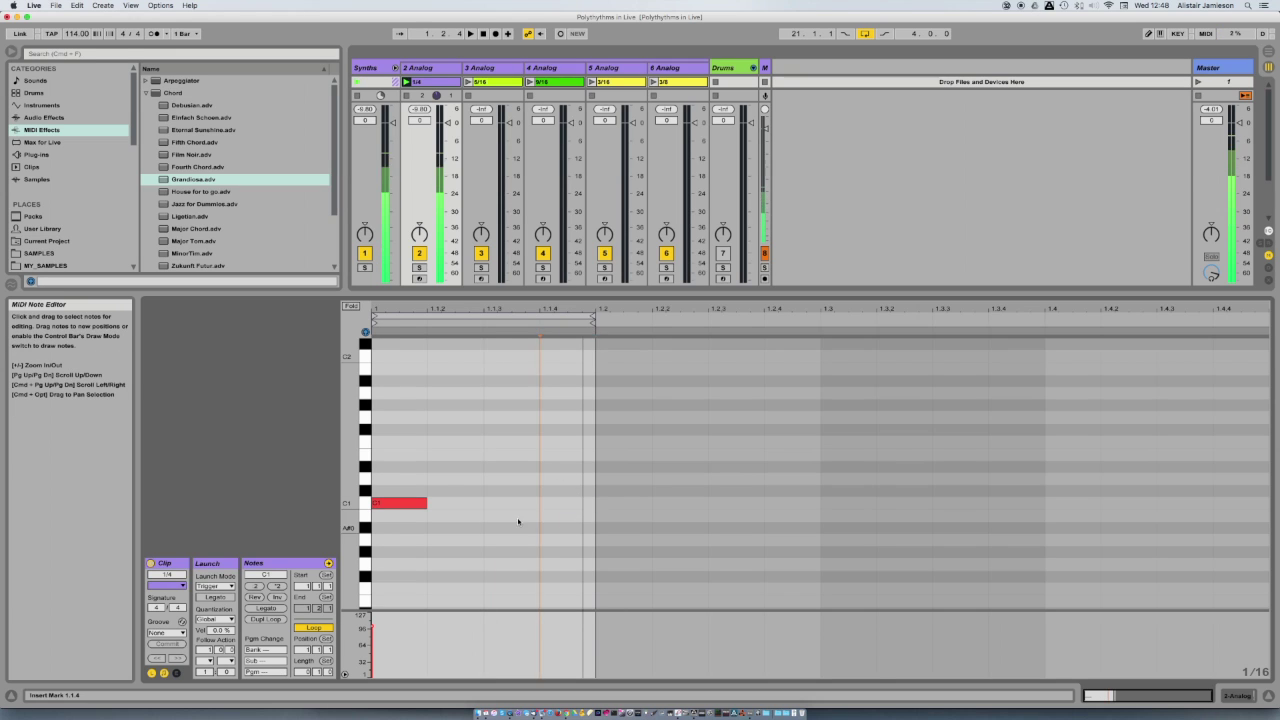
{"action": "scroll", "coordinate": [428, 481], "scroll_direction": "down", "scroll_amount": 1}
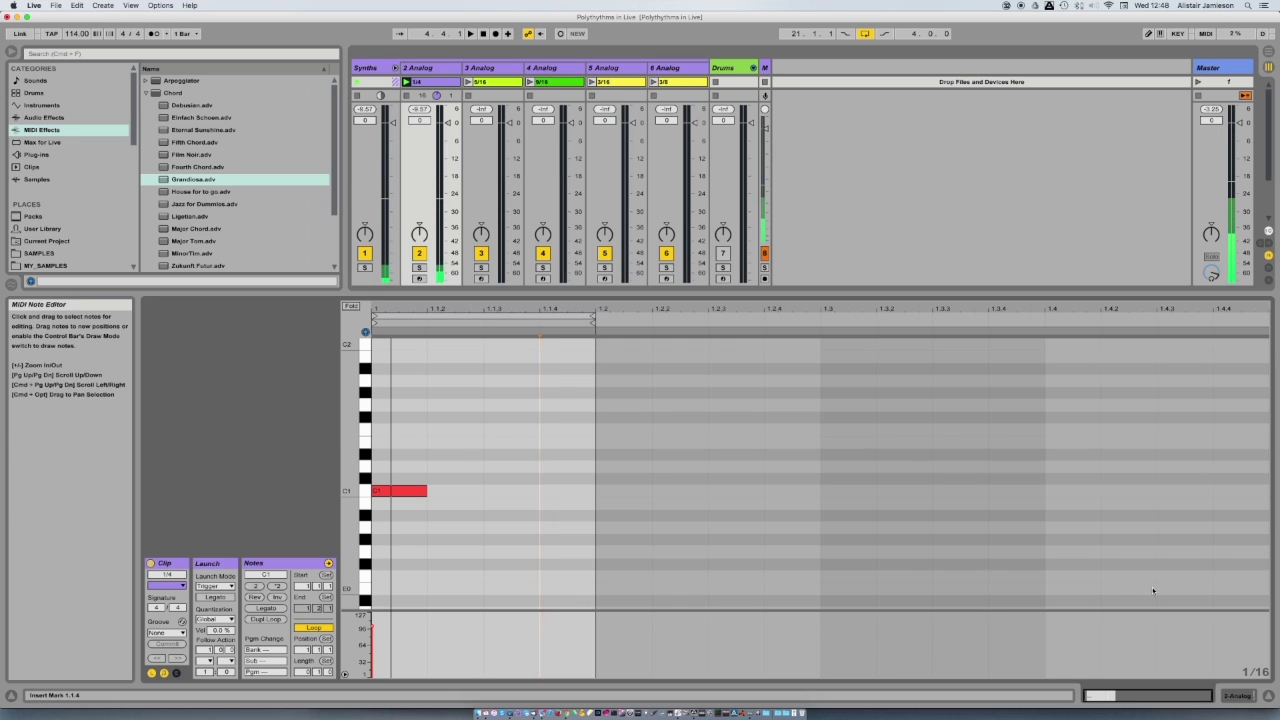
{"action": "key", "text": "super+alt+l"}
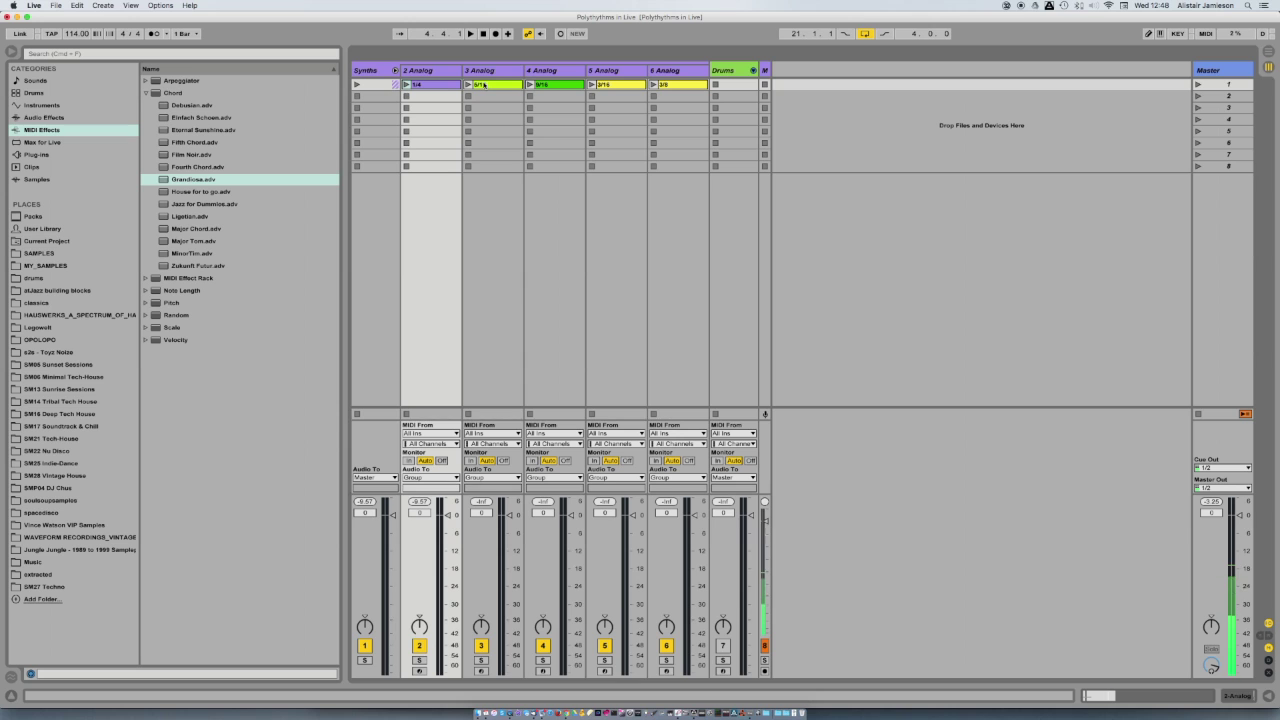
Step: Open the 5/16 clip on 3 Analog, copy then delete a G2 note, and play it
{"action": "left_click", "coordinate": [482, 84]}
{"action": "key", "text": "super+alt+l"}
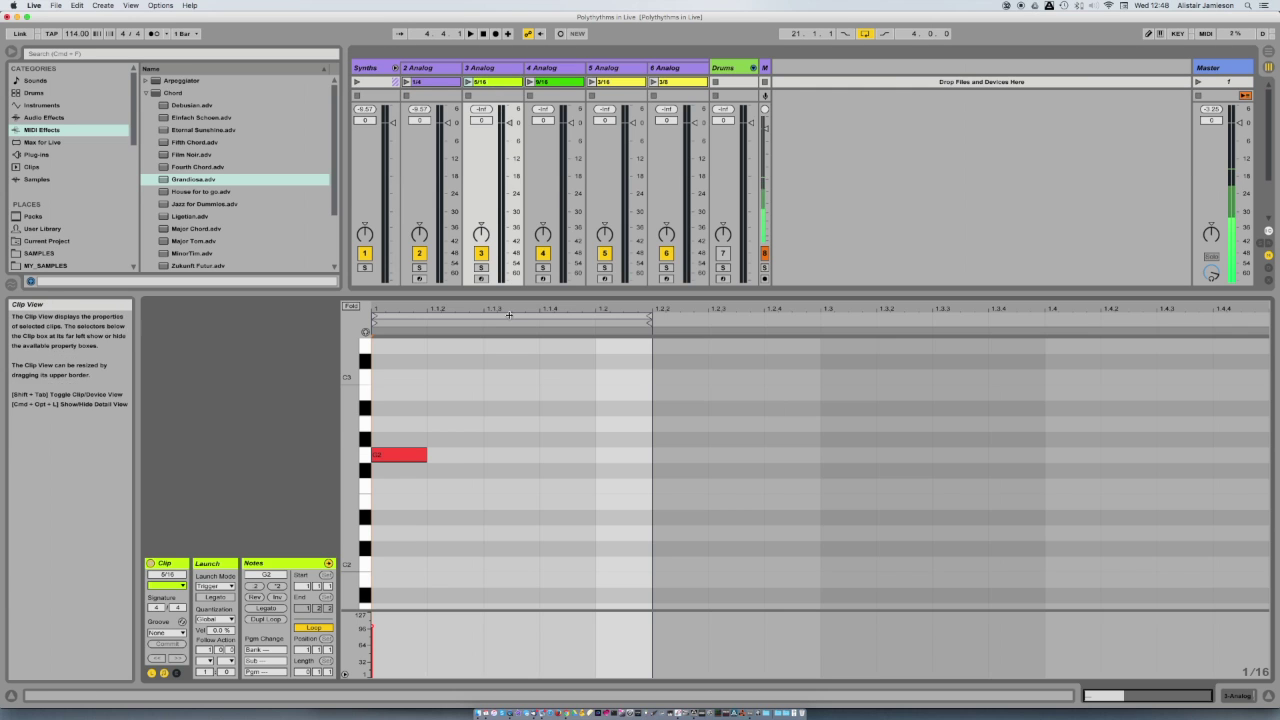
{"action": "left_click_drag", "start_coordinate": [400, 455], "coordinate": [624, 459]}
{"action": "double_click", "coordinate": [624, 459]}
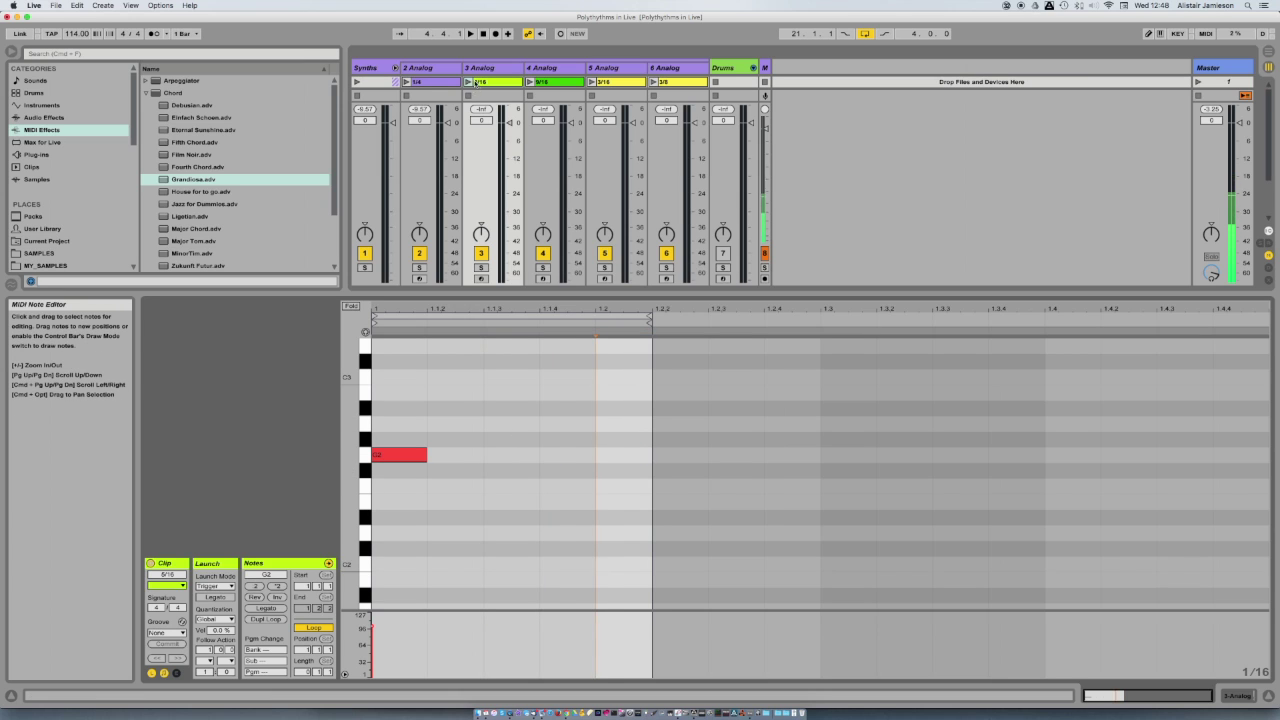
{"action": "key", "text": "space"}
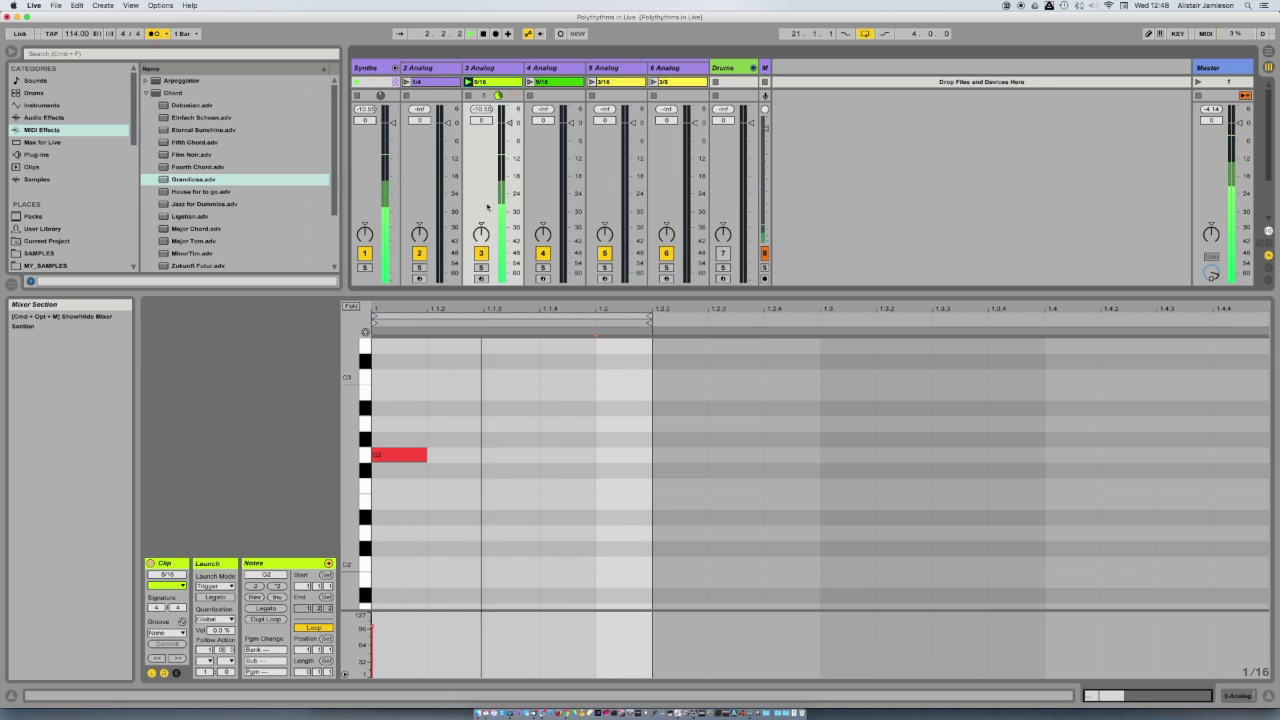
{"action": "key", "text": "space"}
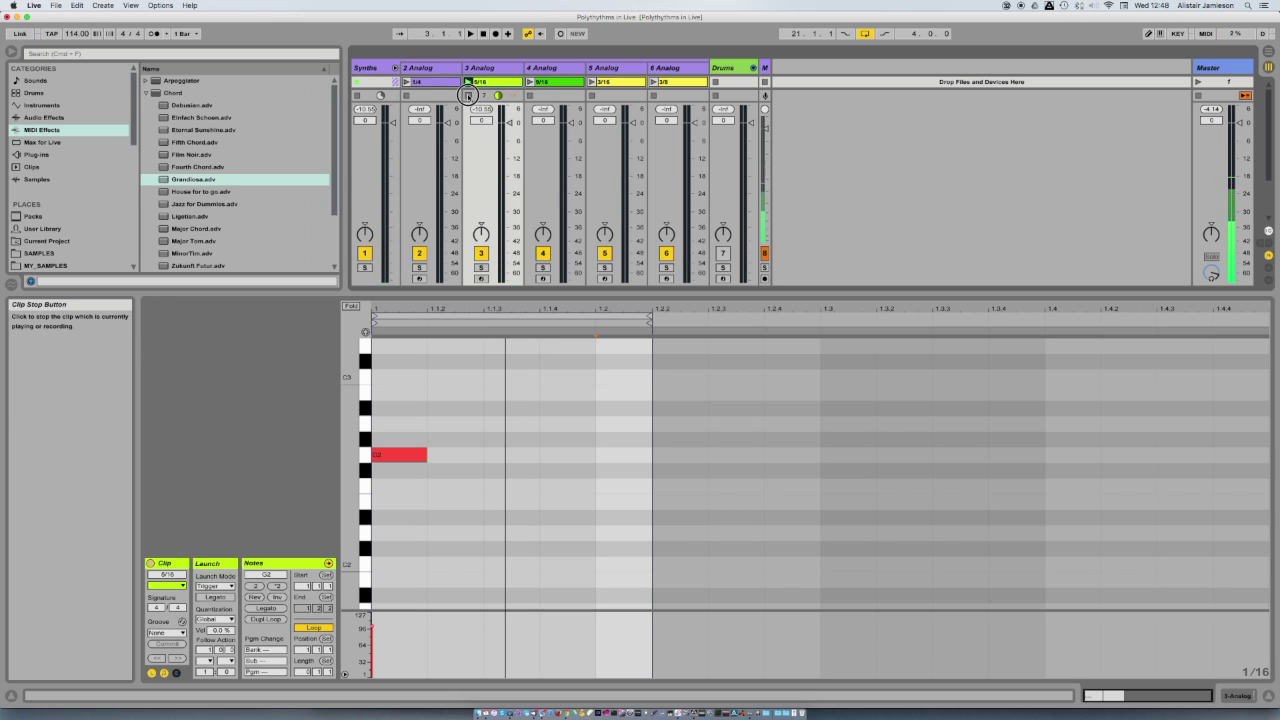
Step: Launch the 9/16 clip on 4 Analog and listen, then stop playback
{"action": "left_click", "coordinate": [547, 84]}
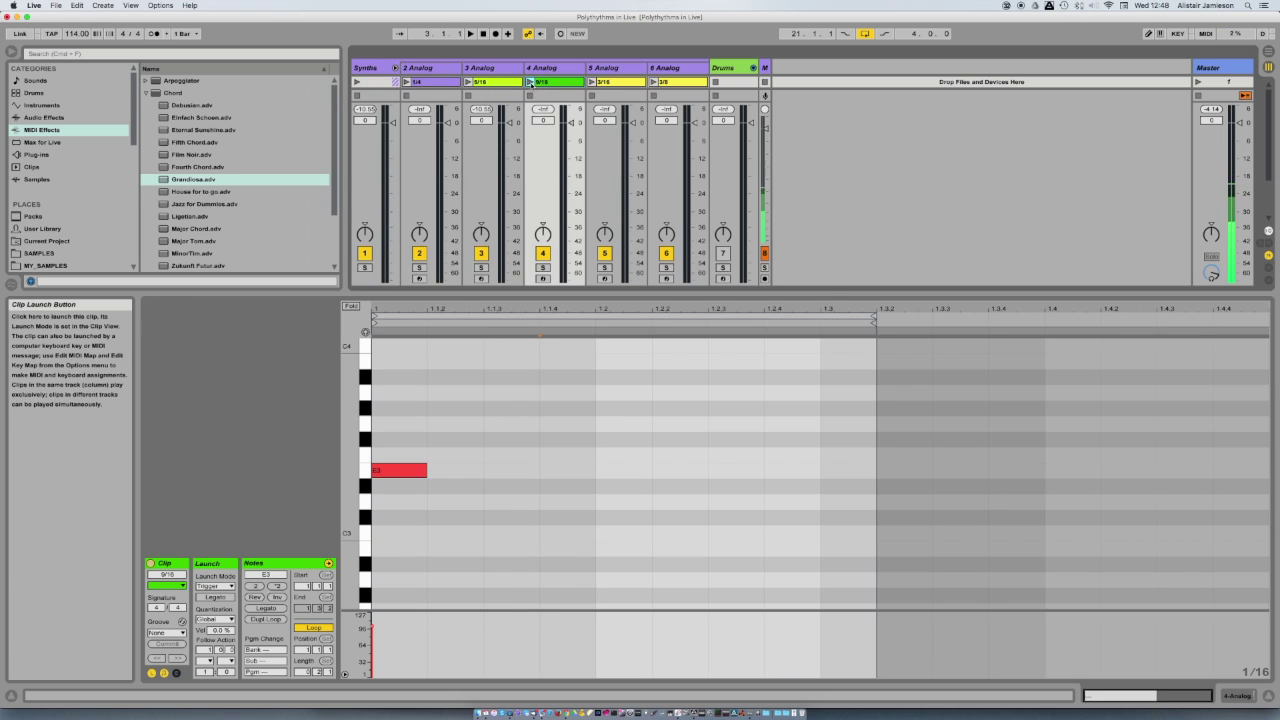
{"action": "left_click", "coordinate": [530, 82]}
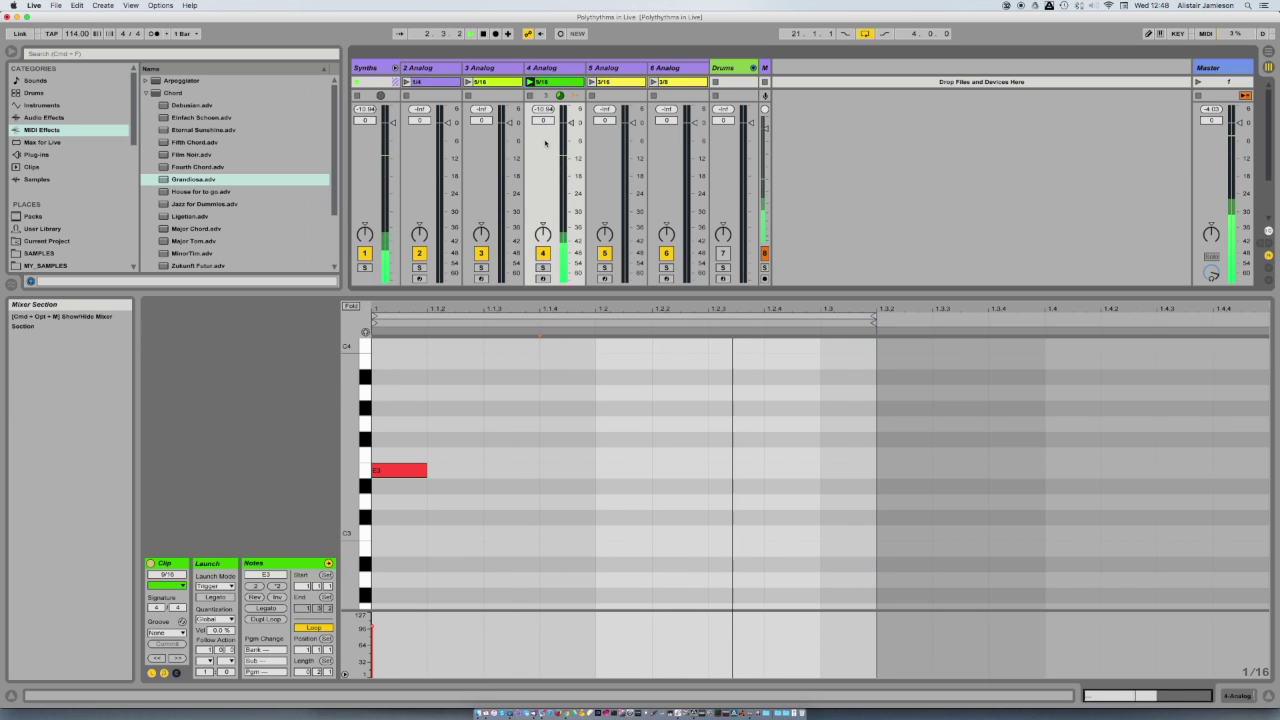
{"action": "key", "text": "space"}
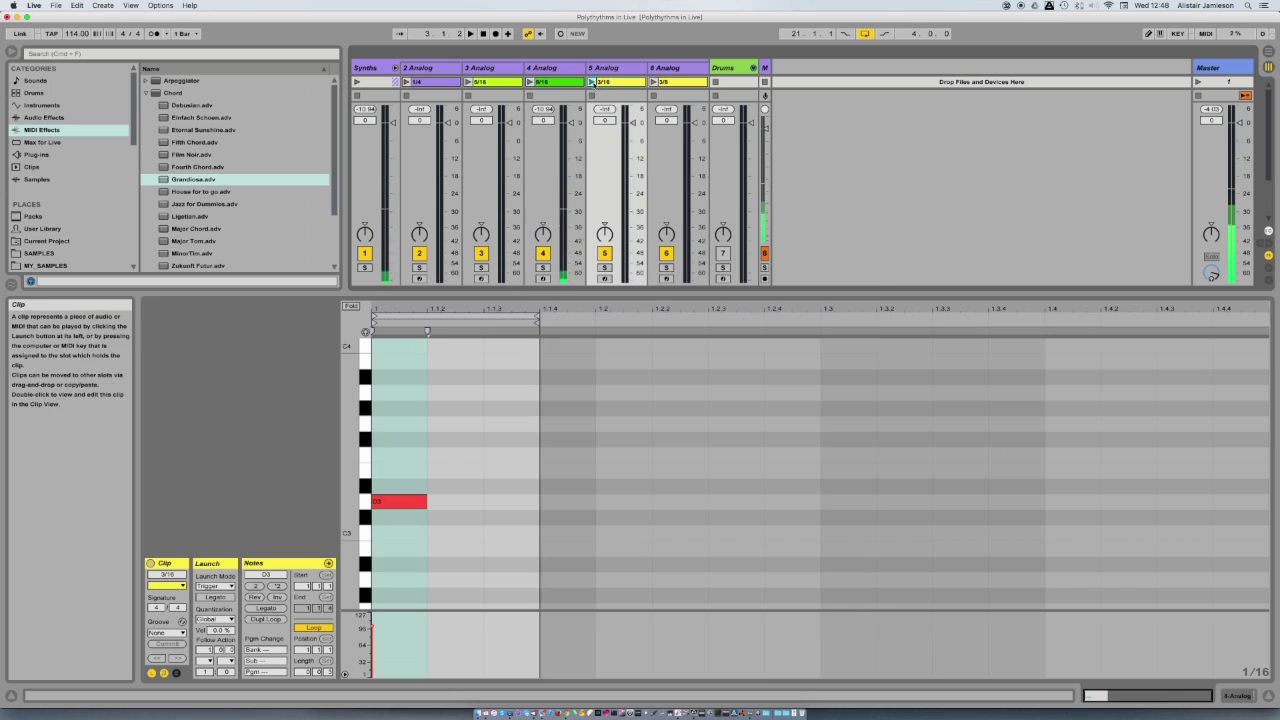
Step: Play the 3/16 clip on 5 Analog, then open 6 Analog's 3/8 clip with the insert mark at 1.2.1
{"action": "left_click", "coordinate": [597, 82]}
{"action": "left_click", "coordinate": [591, 82]}
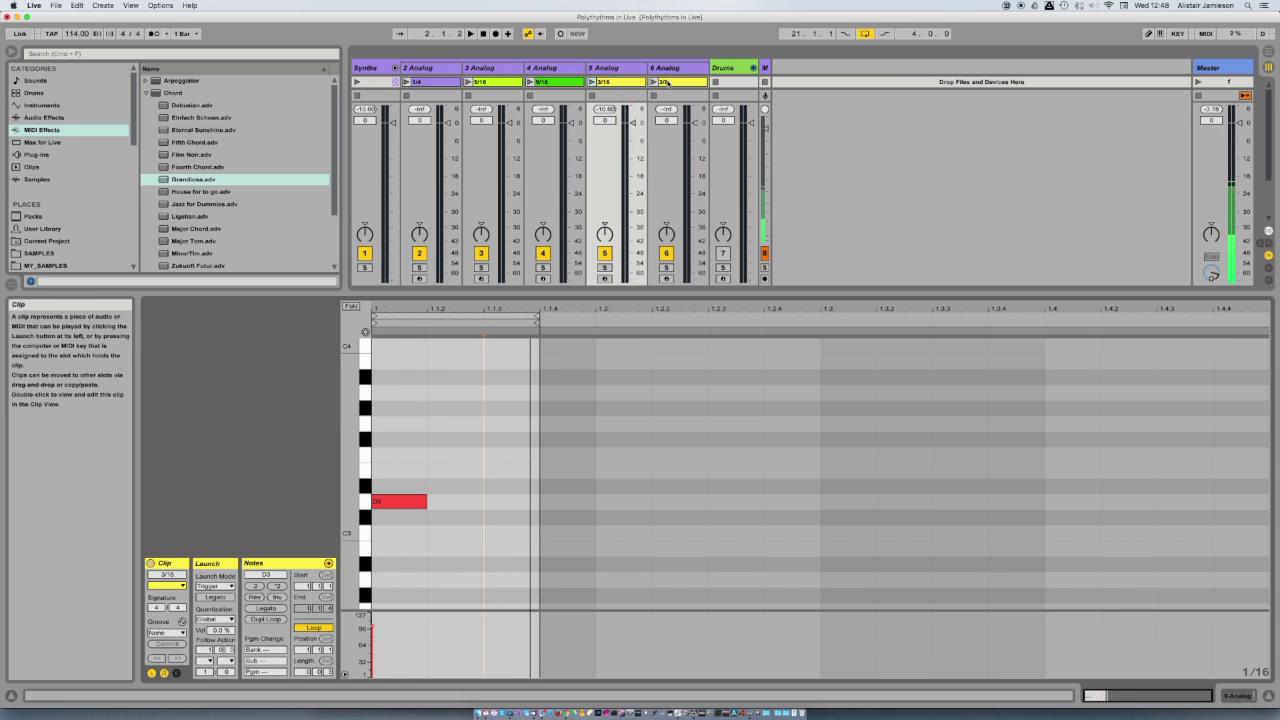
{"action": "left_click", "coordinate": [653, 82]}
{"action": "left_click", "coordinate": [595, 423]}
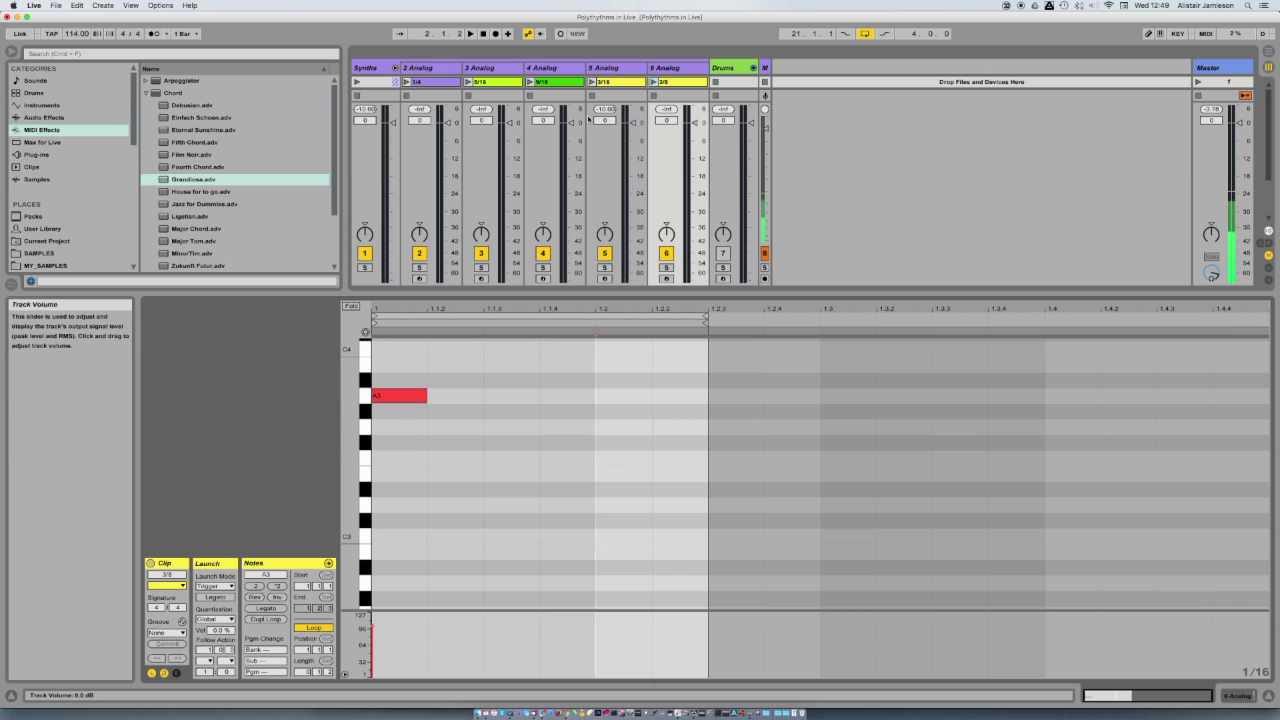
Step: Look through the notes of each of the five Analog clips in turn
{"action": "left_click", "coordinate": [432, 81]}
{"action": "left_click", "coordinate": [496, 82]}
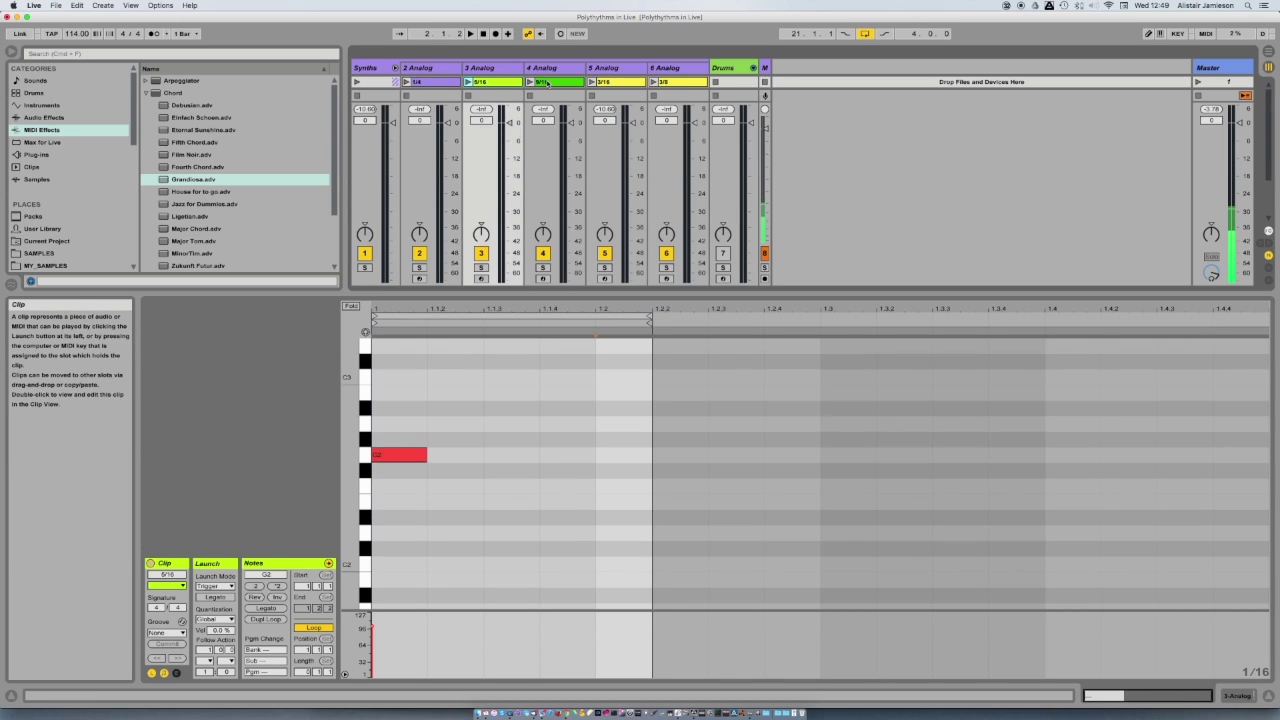
{"action": "left_click", "coordinate": [546, 83]}
{"action": "left_click", "coordinate": [600, 82]}
{"action": "left_click", "coordinate": [684, 86]}
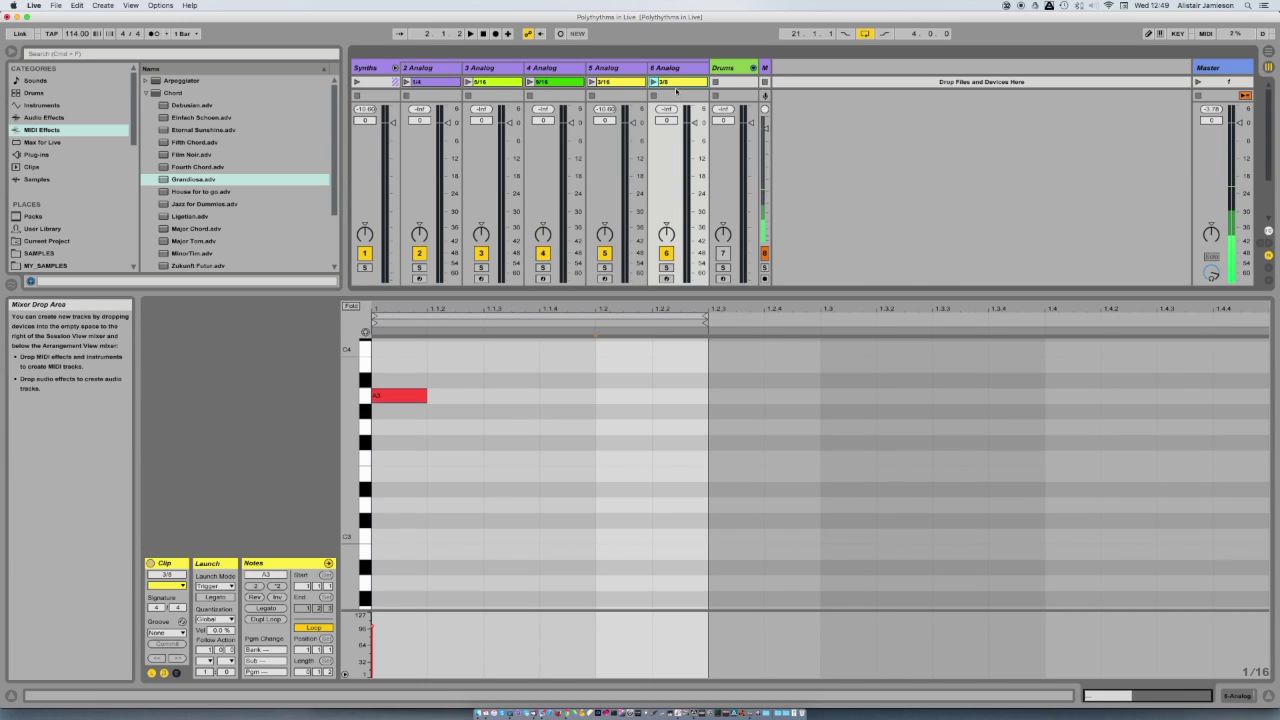
Step: Launch the 1/4, 5/16, 9/16, 3/16 and 3/8 clips one after another so they play together
{"action": "left_click", "coordinate": [406, 82]}
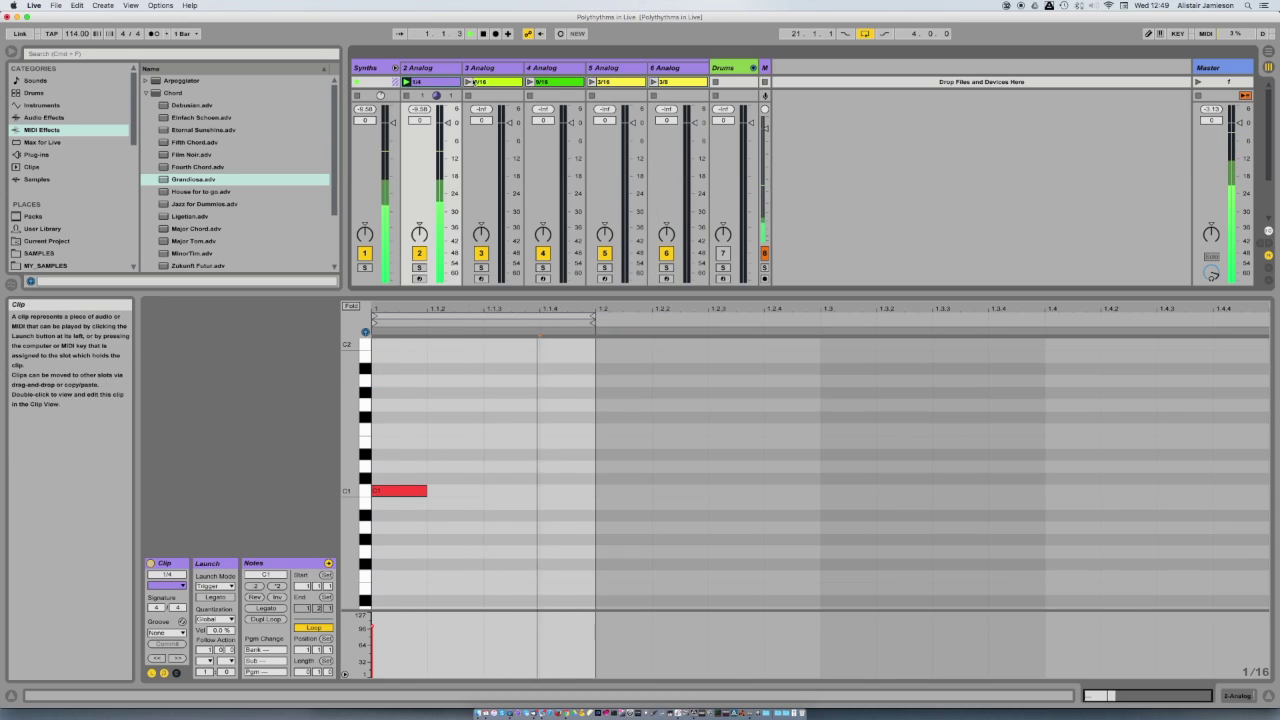
{"action": "left_click", "coordinate": [469, 82]}
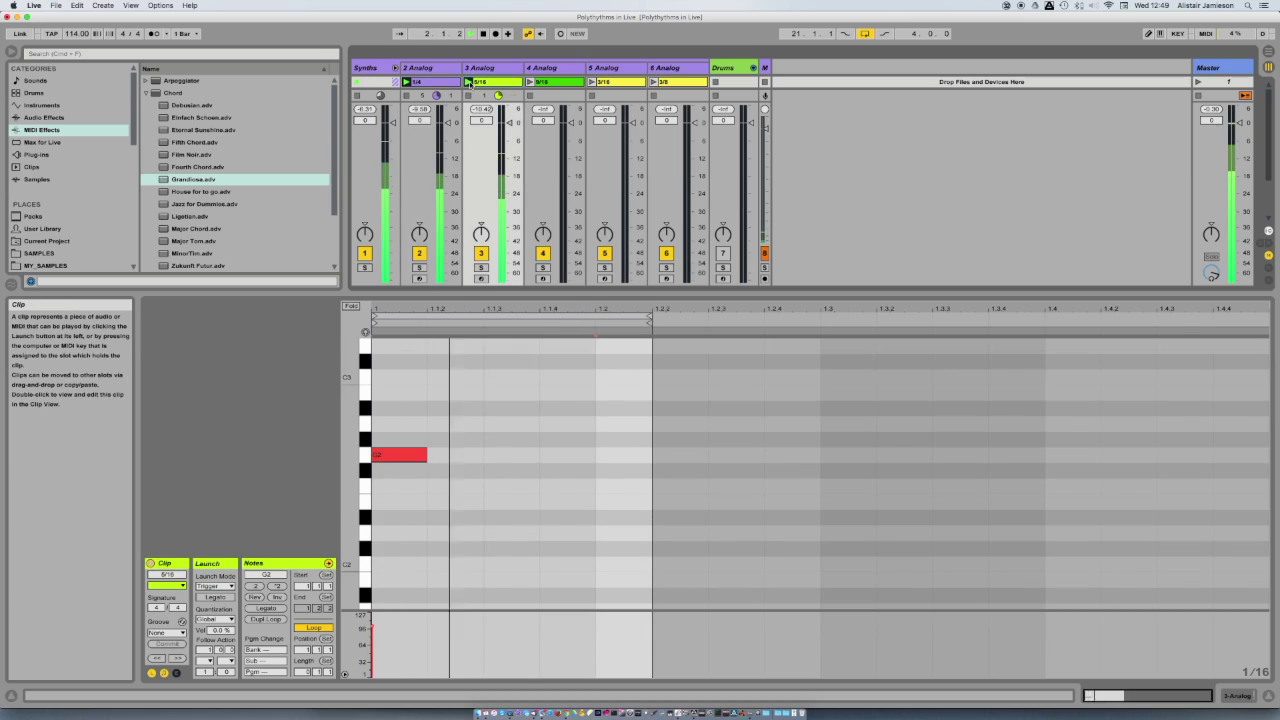
{"action": "left_click", "coordinate": [531, 82]}
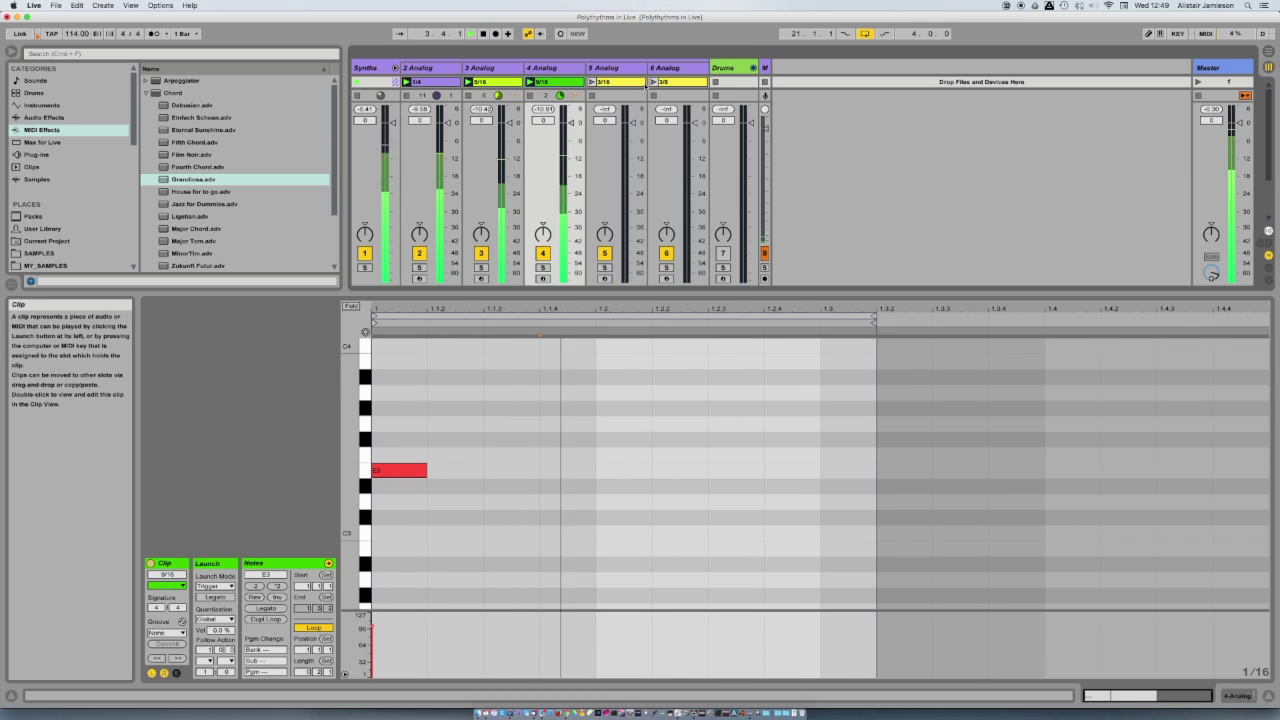
{"action": "left_click", "coordinate": [592, 82]}
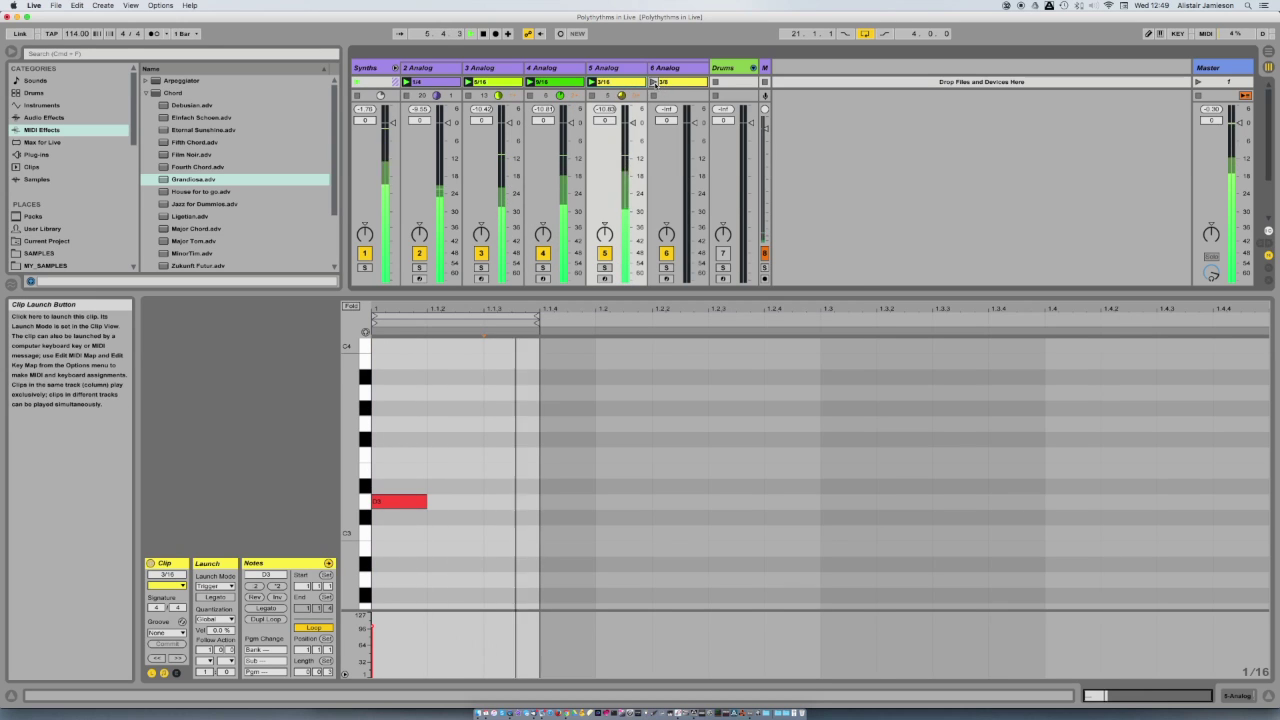
{"action": "left_click", "coordinate": [666, 83]}
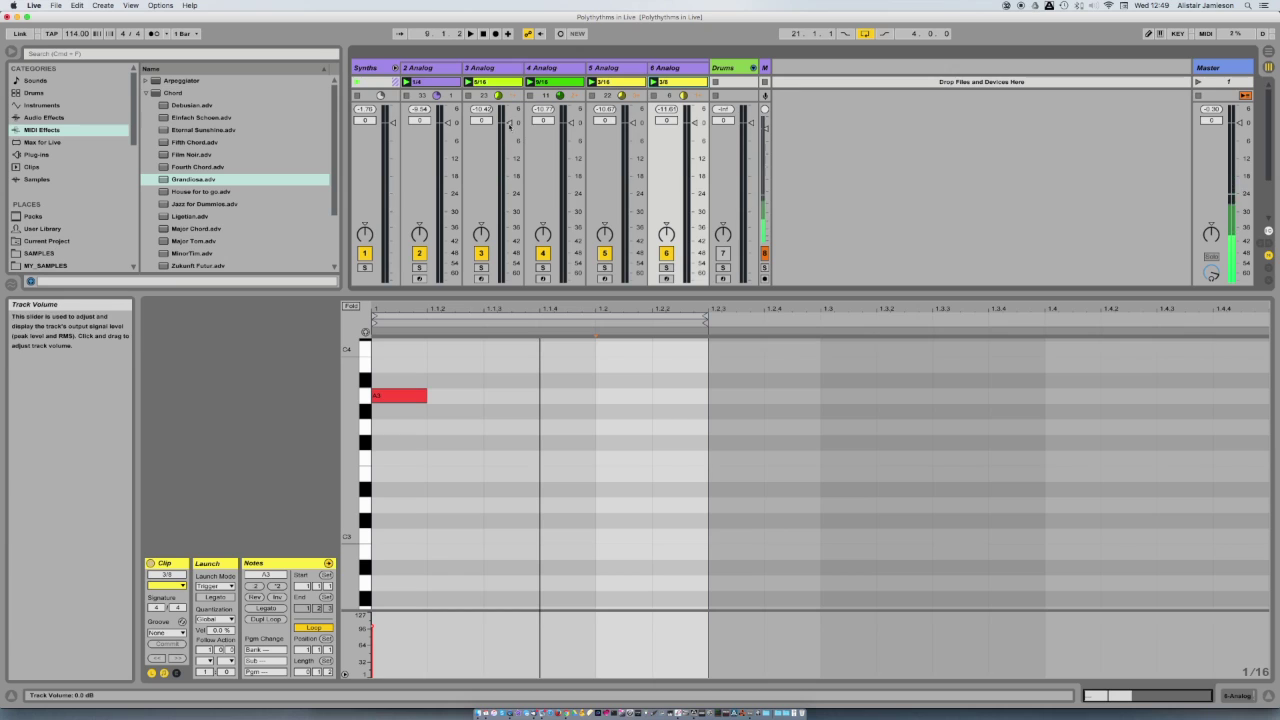
Step: Turn down the 3 Analog and 5 Analog track volumes and hide the clip detail
{"action": "left_click_drag", "start_coordinate": [509, 140], "coordinate": [509, 143]}
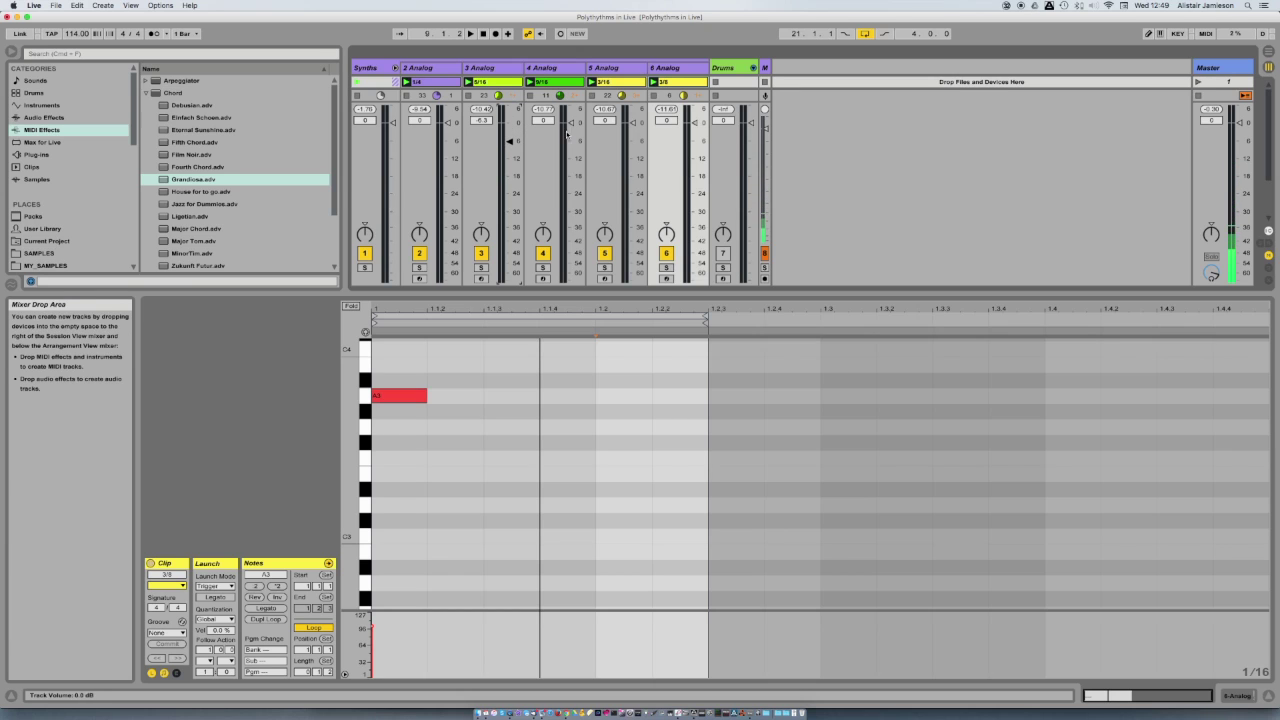
{"action": "left_click_drag", "start_coordinate": [632, 140], "coordinate": [632, 141]}
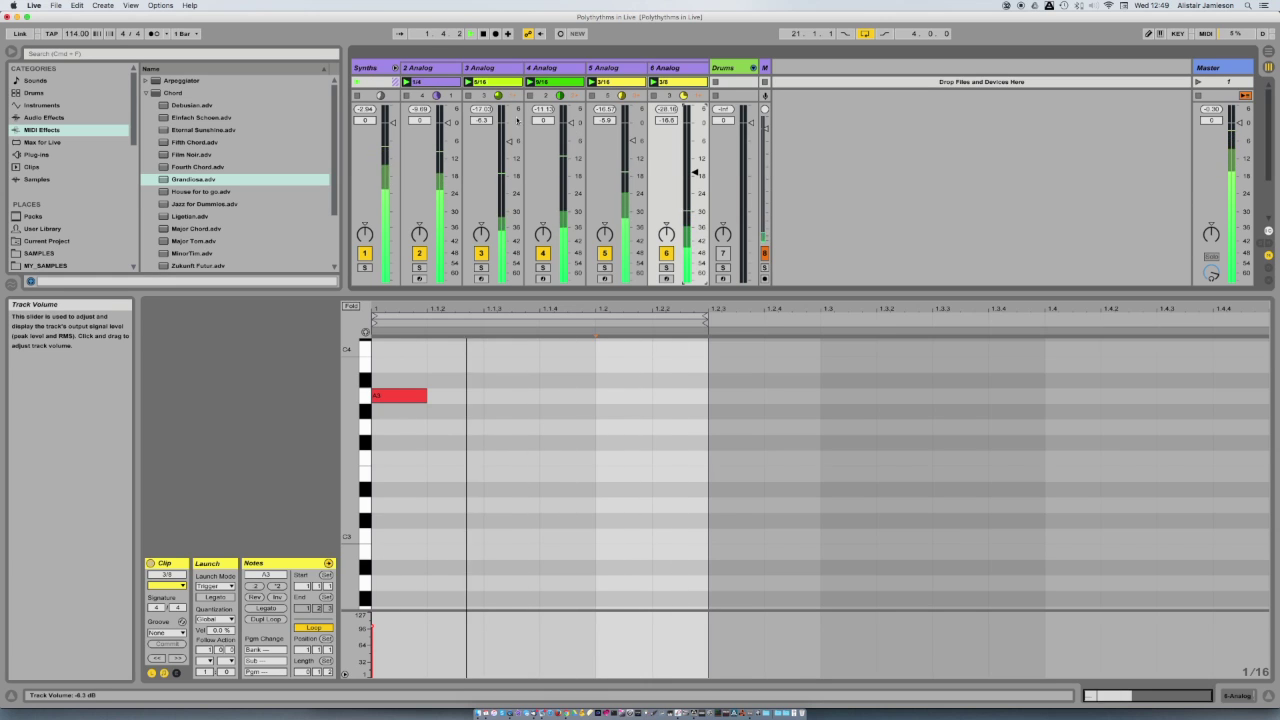
{"action": "left_click", "coordinate": [1264, 694]}
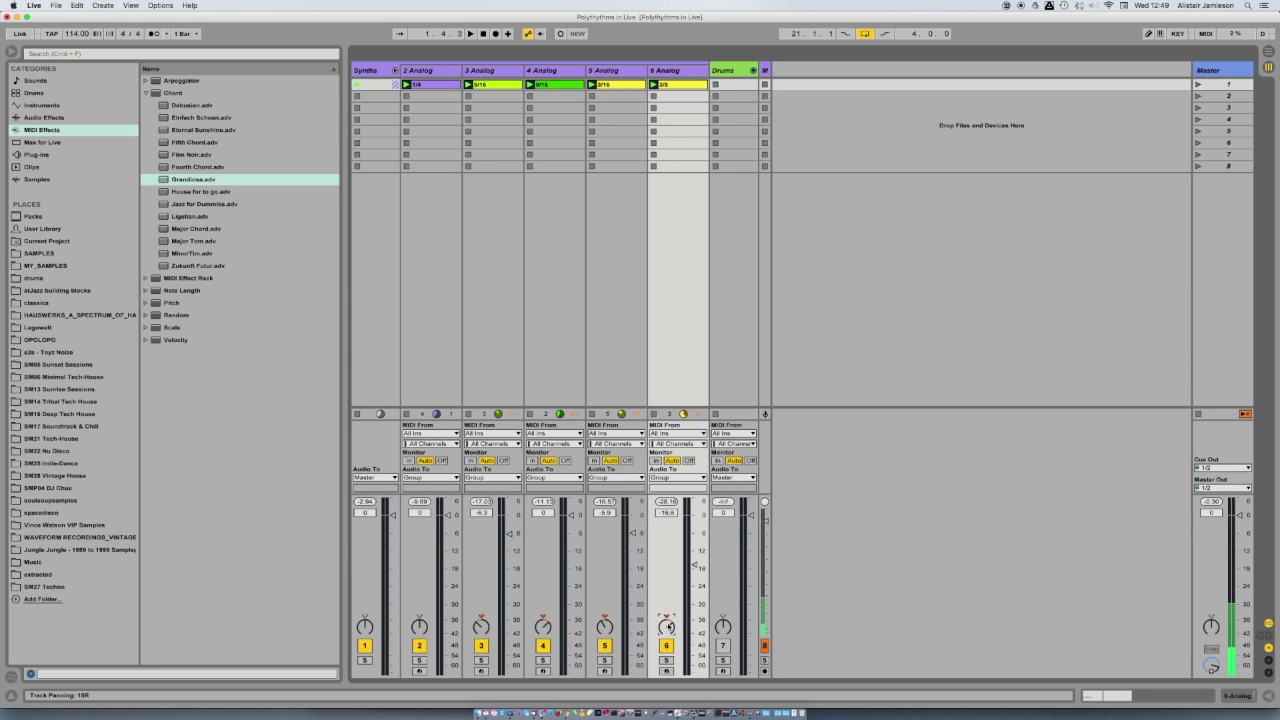
Step: Switch the Synths group's Audio Effect Rack back on and fold the group beside Drums
{"action": "double_click", "coordinate": [368, 98]}
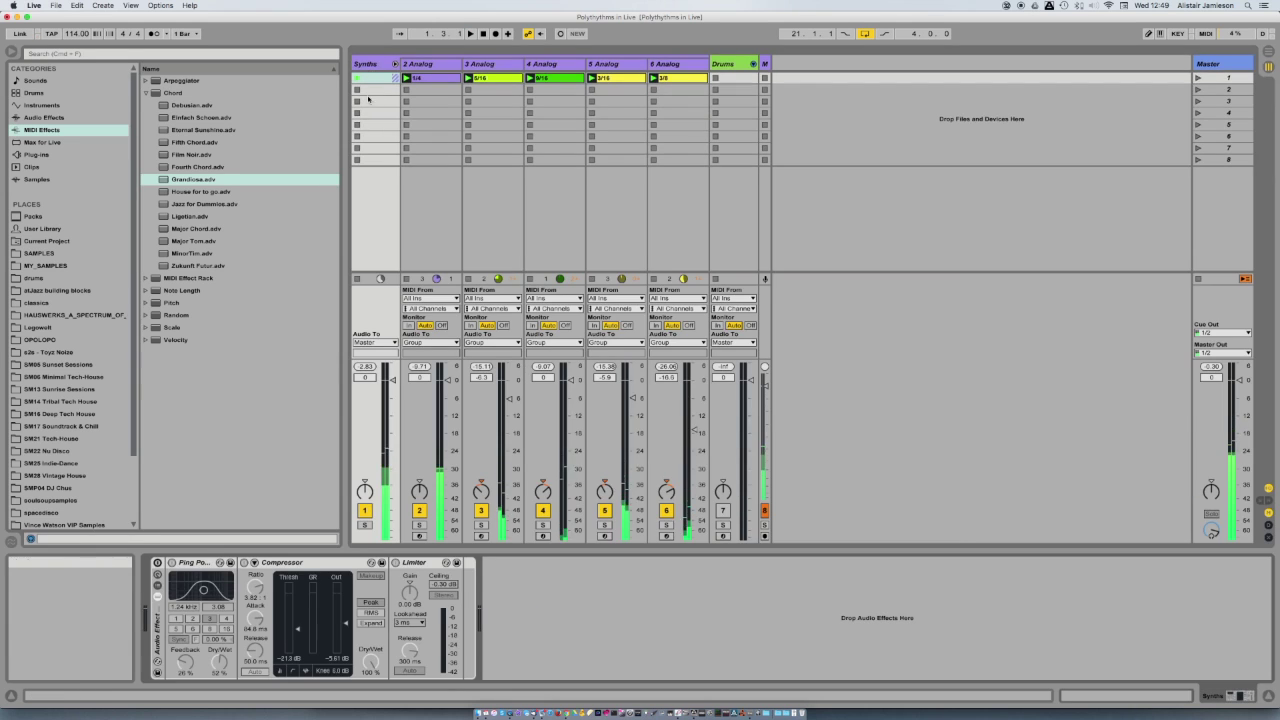
{"action": "left_click", "coordinate": [157, 562]}
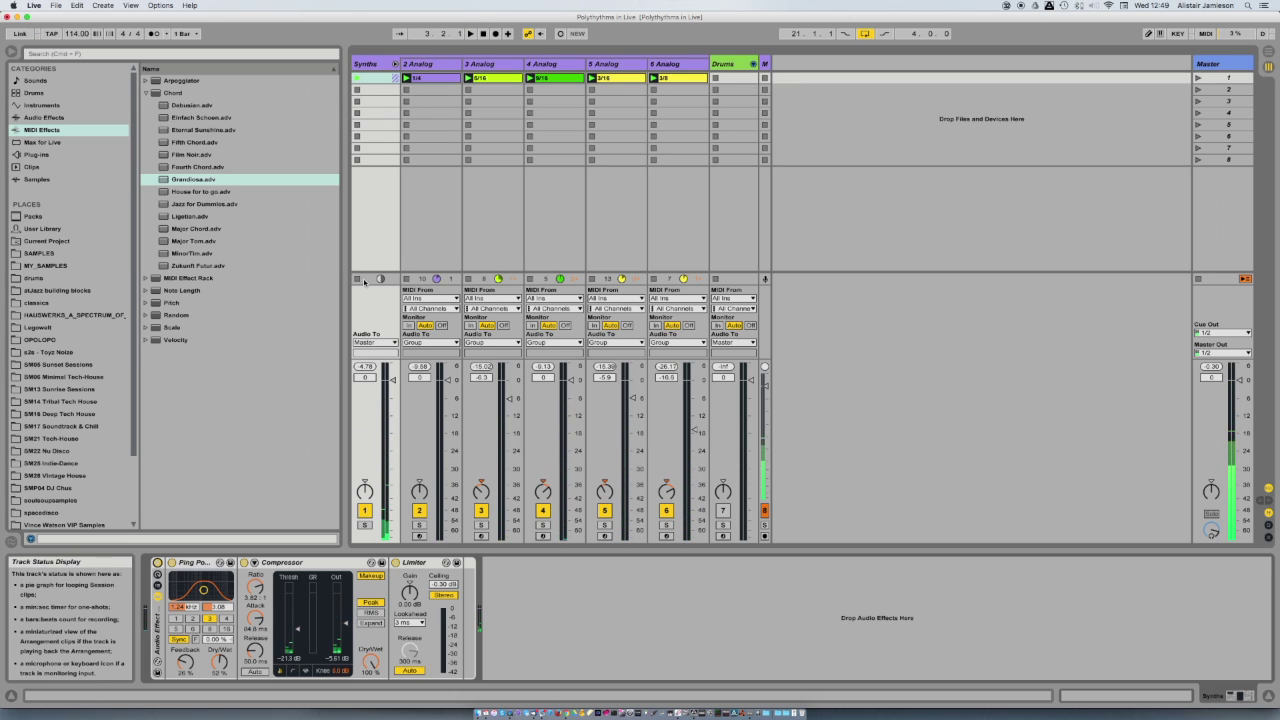
{"action": "left_click", "coordinate": [395, 64]}
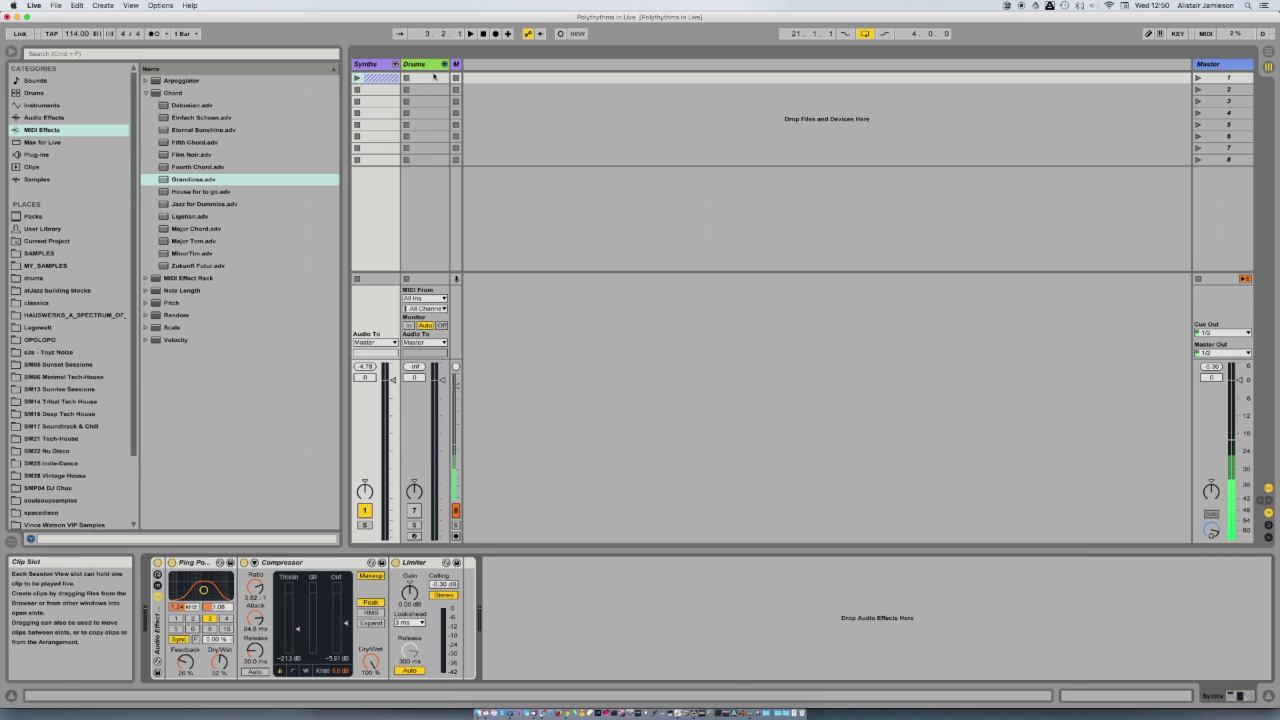
Step: Arm the Drums track and insert four MIDI tracks, 7 to 10 MIDI, just left of it
{"action": "left_click", "coordinate": [432, 67]}
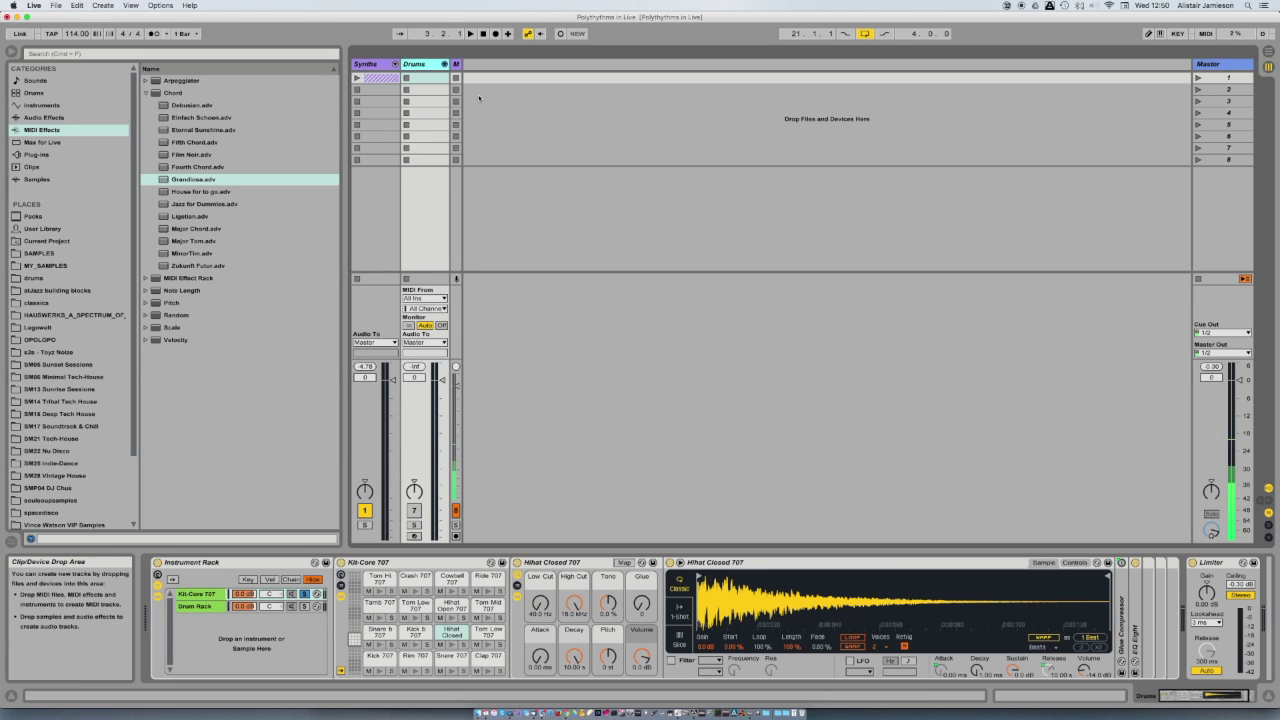
{"action": "left_click", "coordinate": [414, 535]}
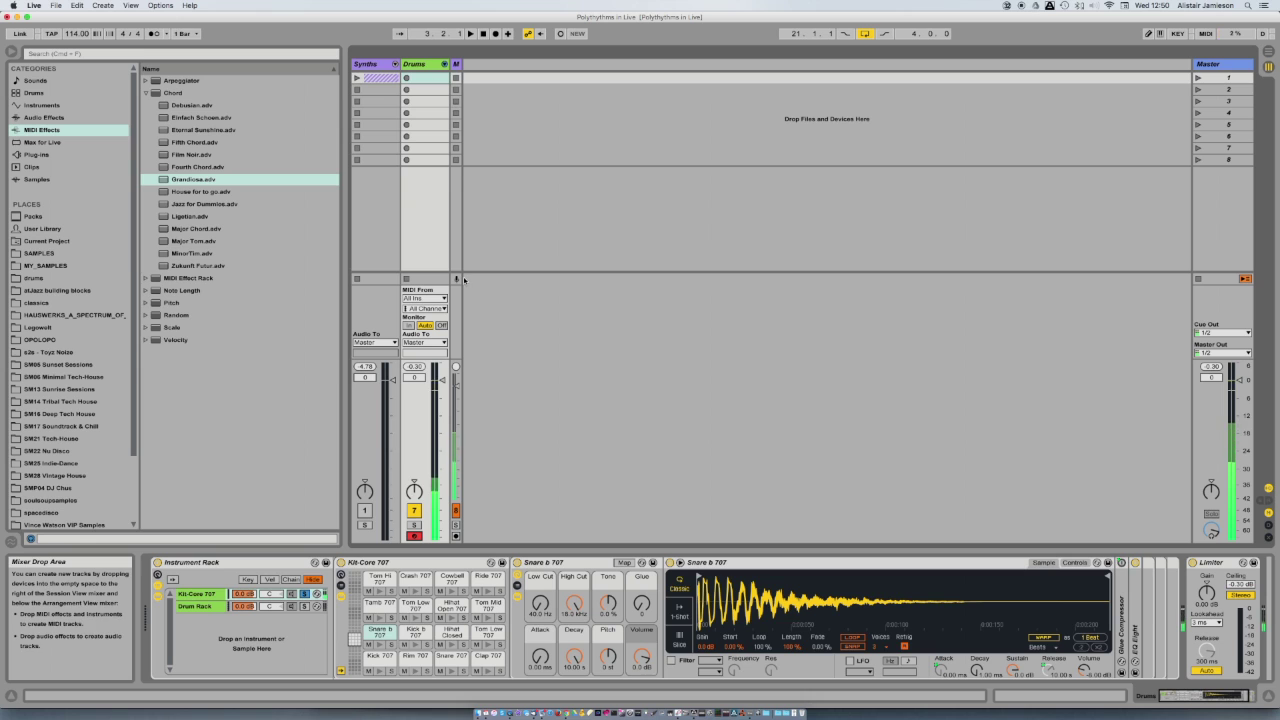
{"action": "key", "text": "super+shift+t"}
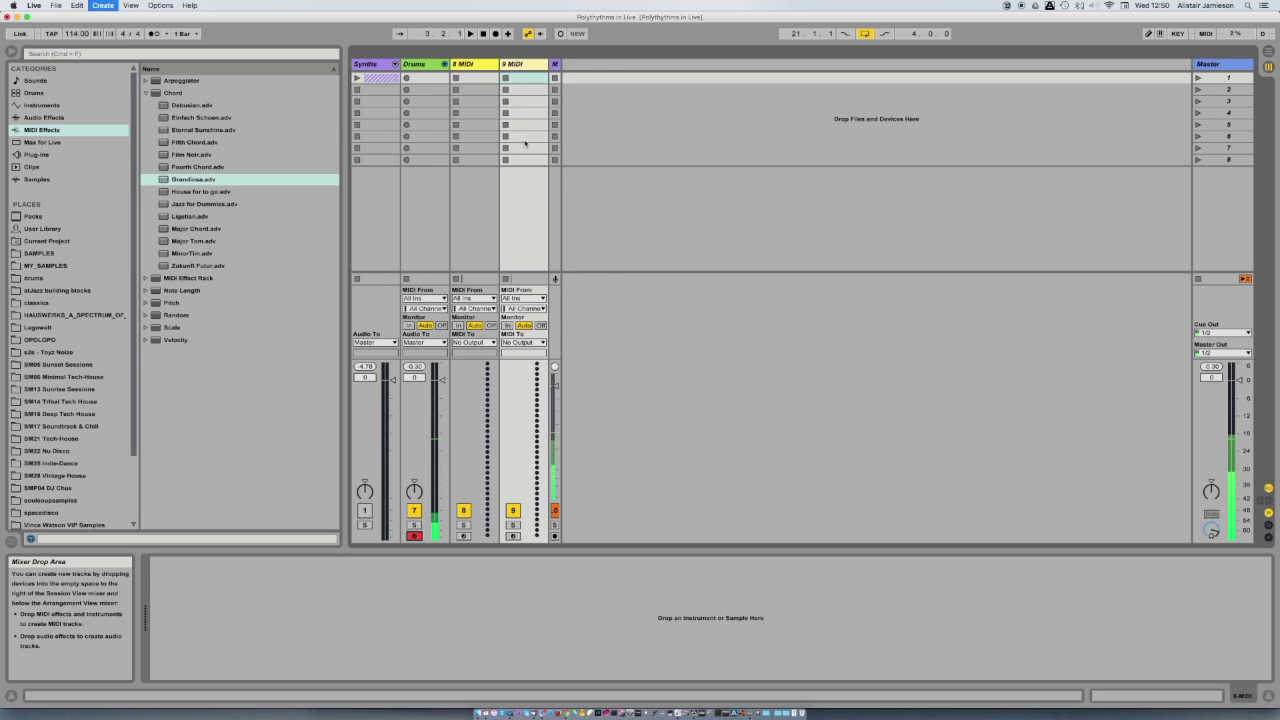
{"action": "key", "text": "super+shift+t"}
{"action": "key", "text": "super+shift+t"}
{"action": "left_click", "coordinate": [470, 64], "text": "shift"}
{"action": "left_click_drag", "start_coordinate": [470, 64], "coordinate": [408, 65]}
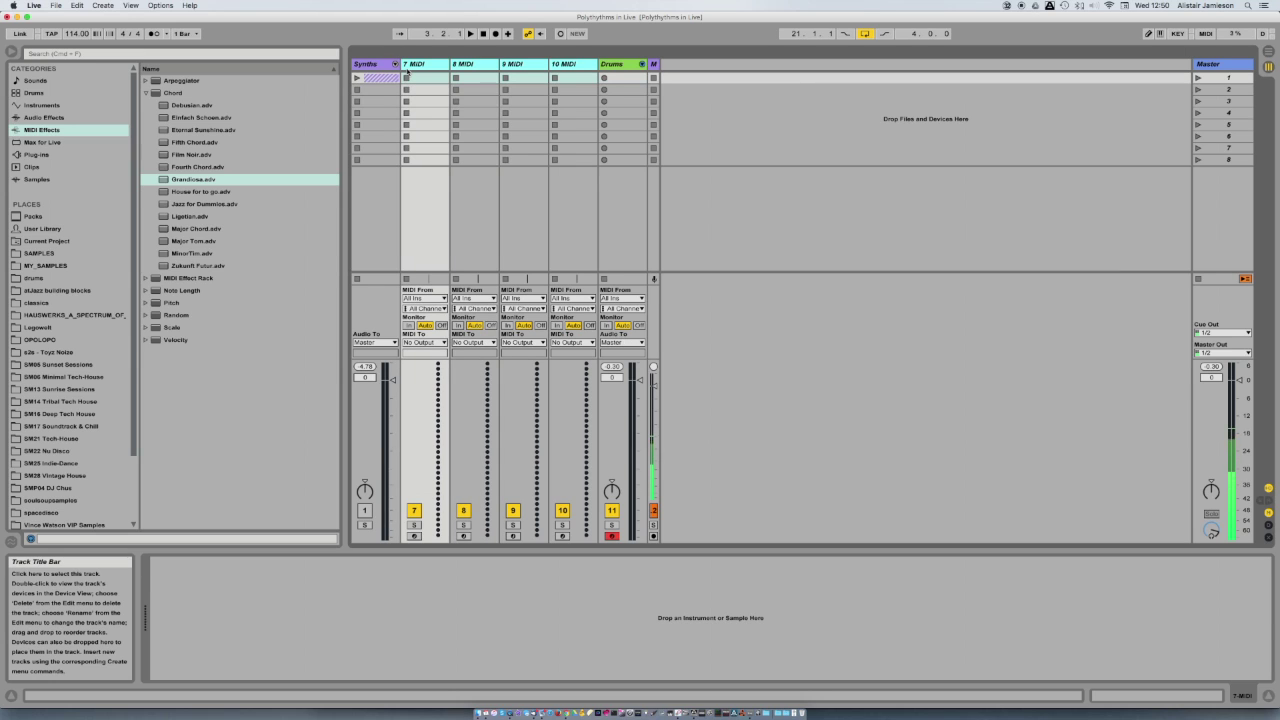
{"action": "left_click", "coordinate": [578, 64]}
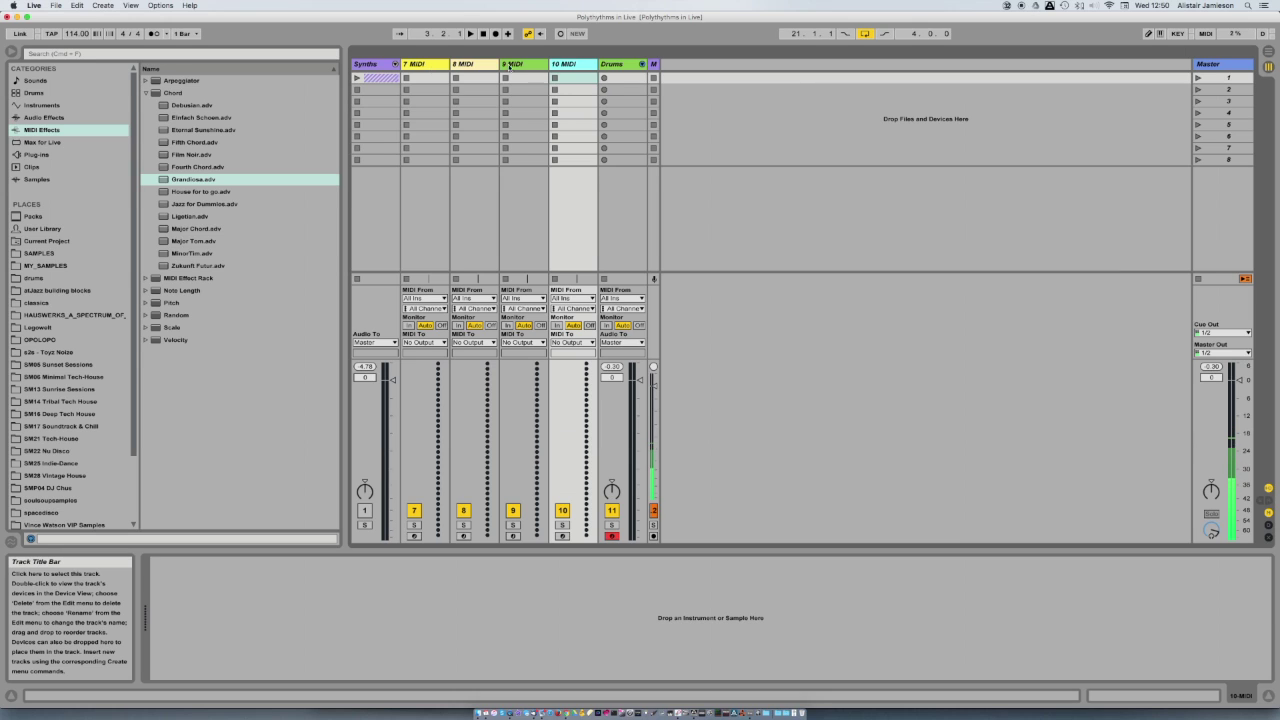
{"action": "left_click", "coordinate": [441, 66]}
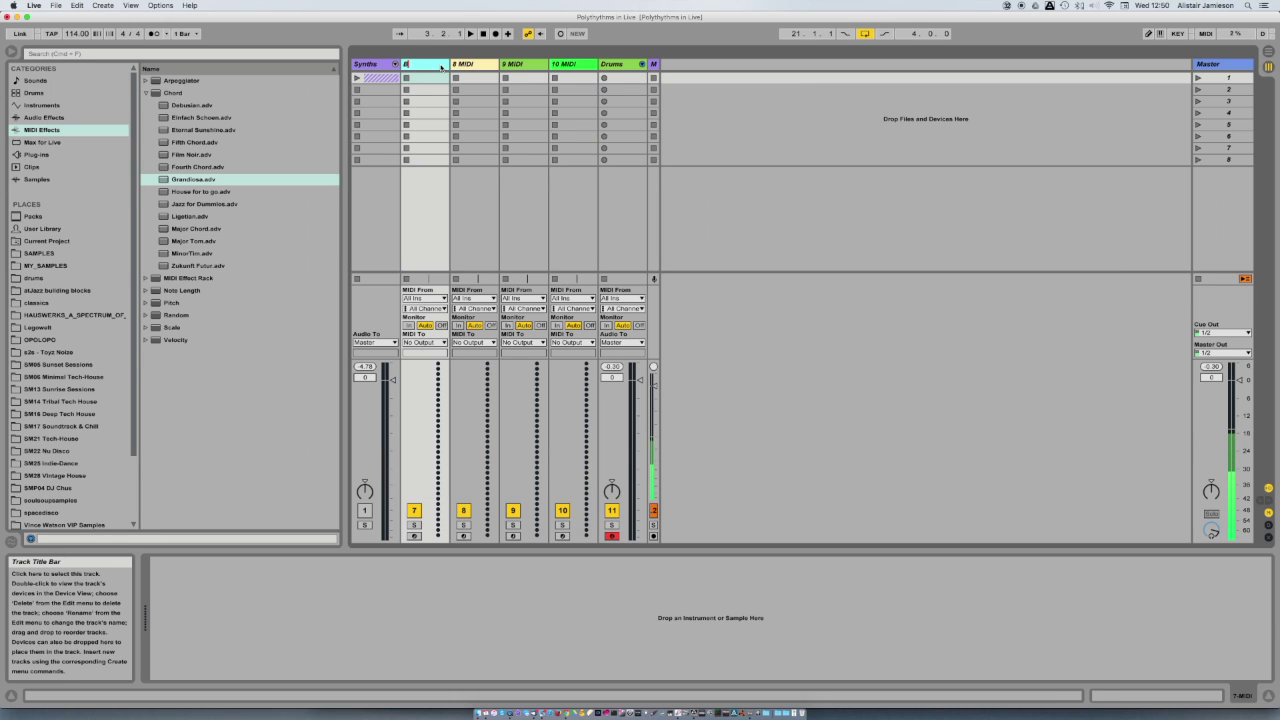
Step: Rename the four new MIDI tracks to Bd, Clap, CH and OH
{"action": "left_click", "coordinate": [476, 66]}
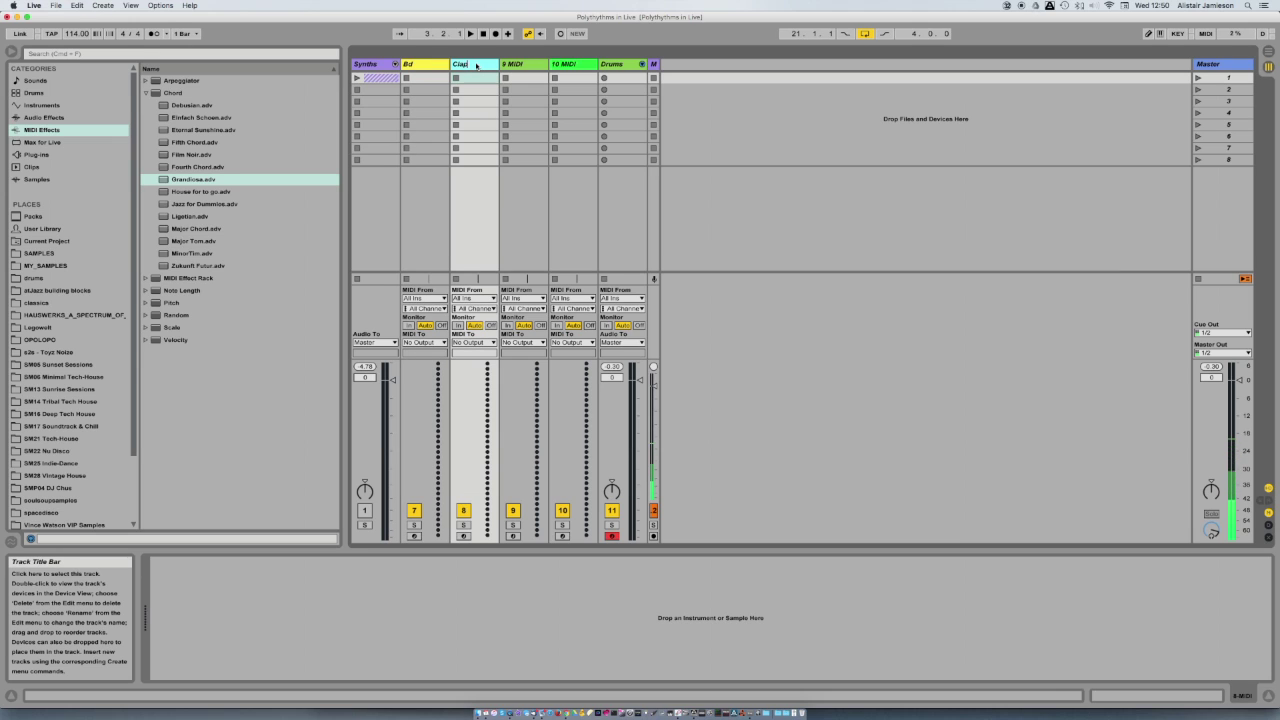
{"action": "left_click", "coordinate": [503, 65]}
{"action": "key", "text": "super+r"}
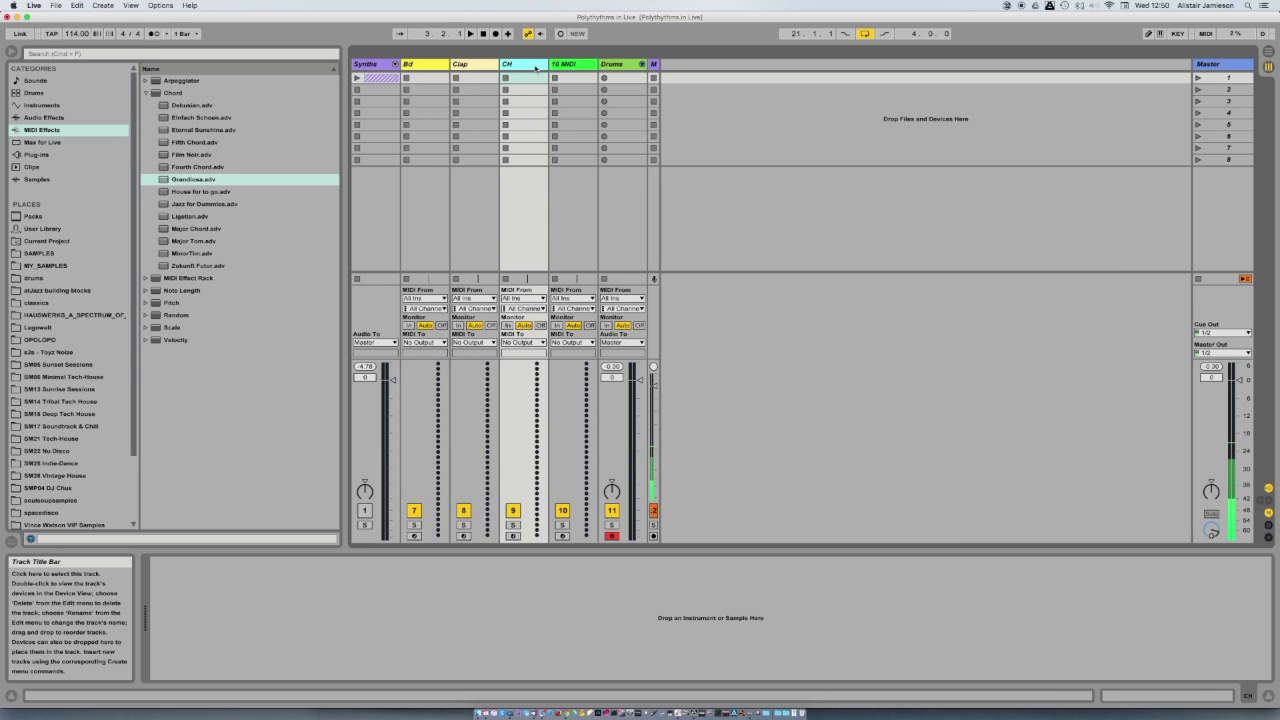
{"action": "left_click", "coordinate": [569, 66]}
{"action": "key", "text": "super+r"}
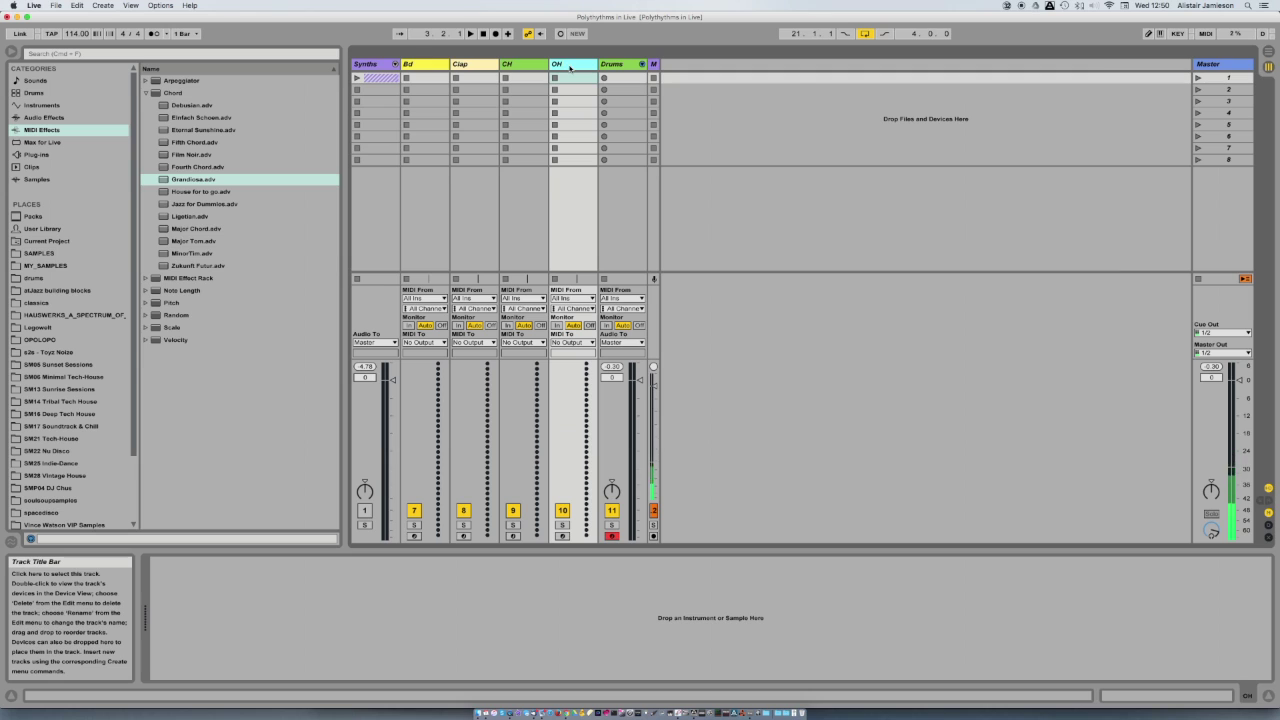
Step: Select the Bd through OH tracks and set their MIDI output to Drums
{"action": "left_click", "coordinate": [438, 78]}
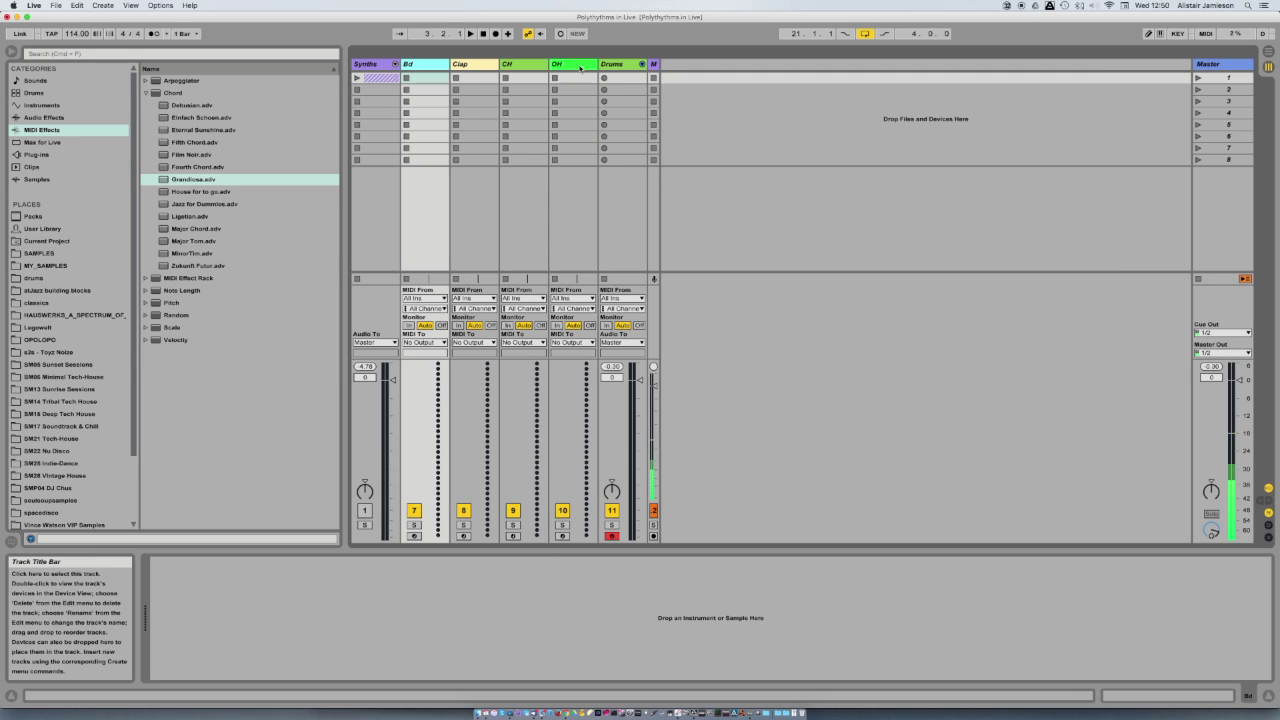
{"action": "left_click", "coordinate": [580, 67], "text": "shift"}
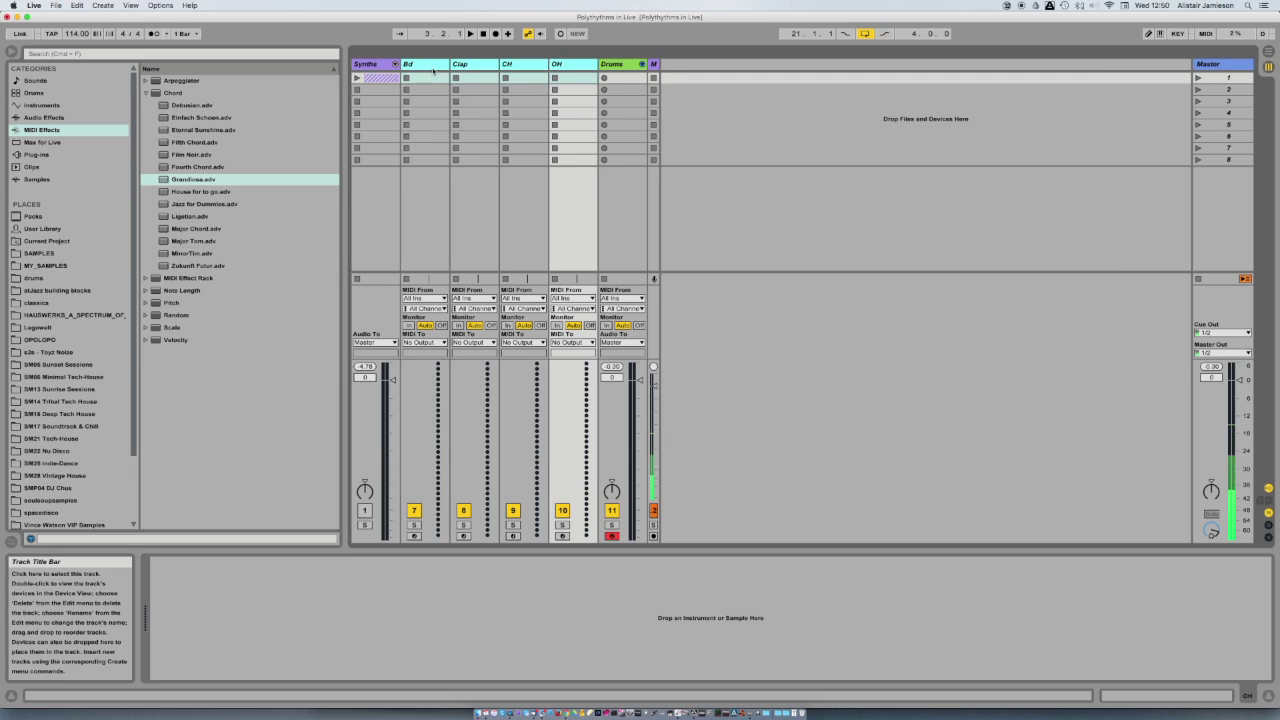
{"action": "left_click", "coordinate": [425, 342]}
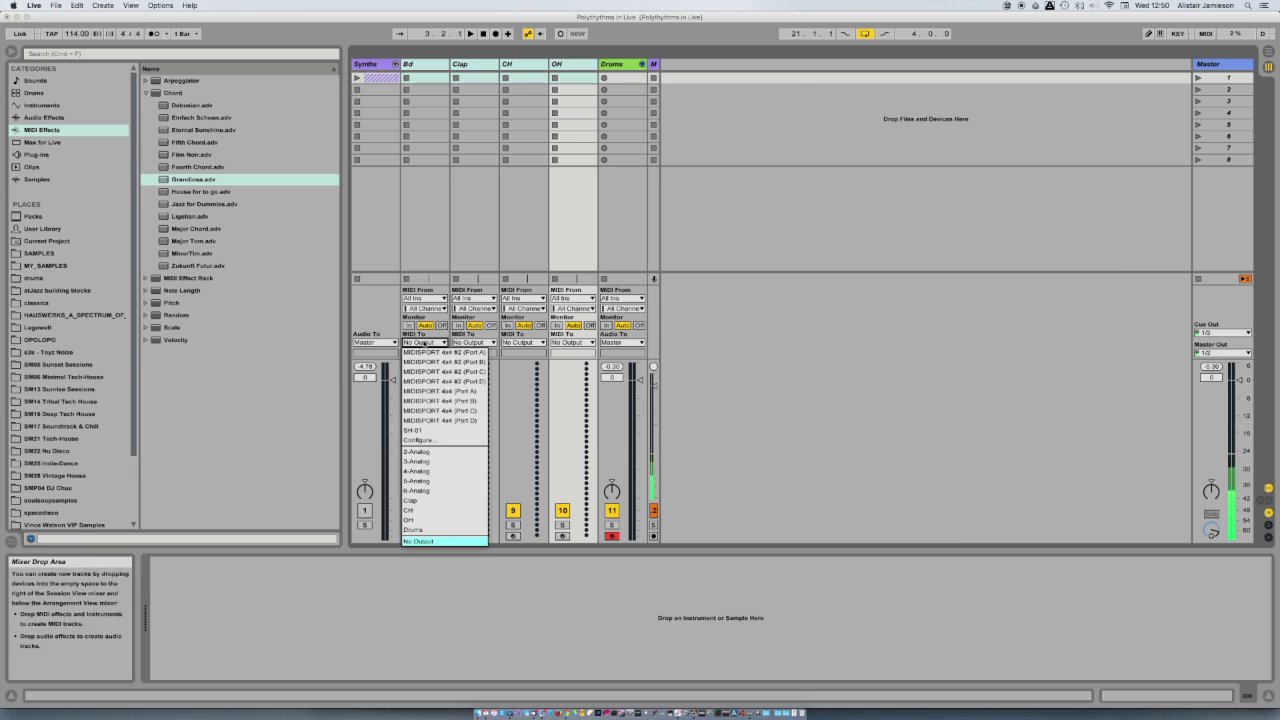
{"action": "left_click", "coordinate": [435, 530]}
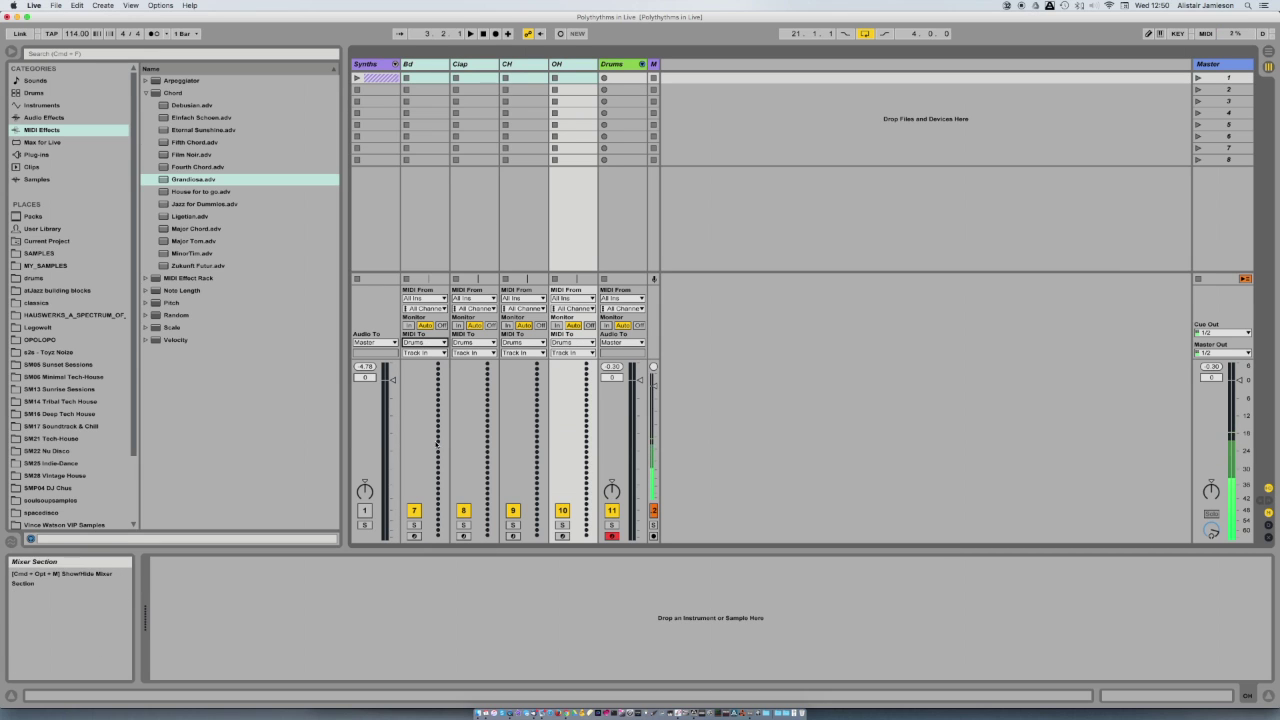
Step: Arm the four drum tracks, then disarm OH and CH so only Bd and Clap stay armed
{"action": "left_click", "coordinate": [413, 536]}
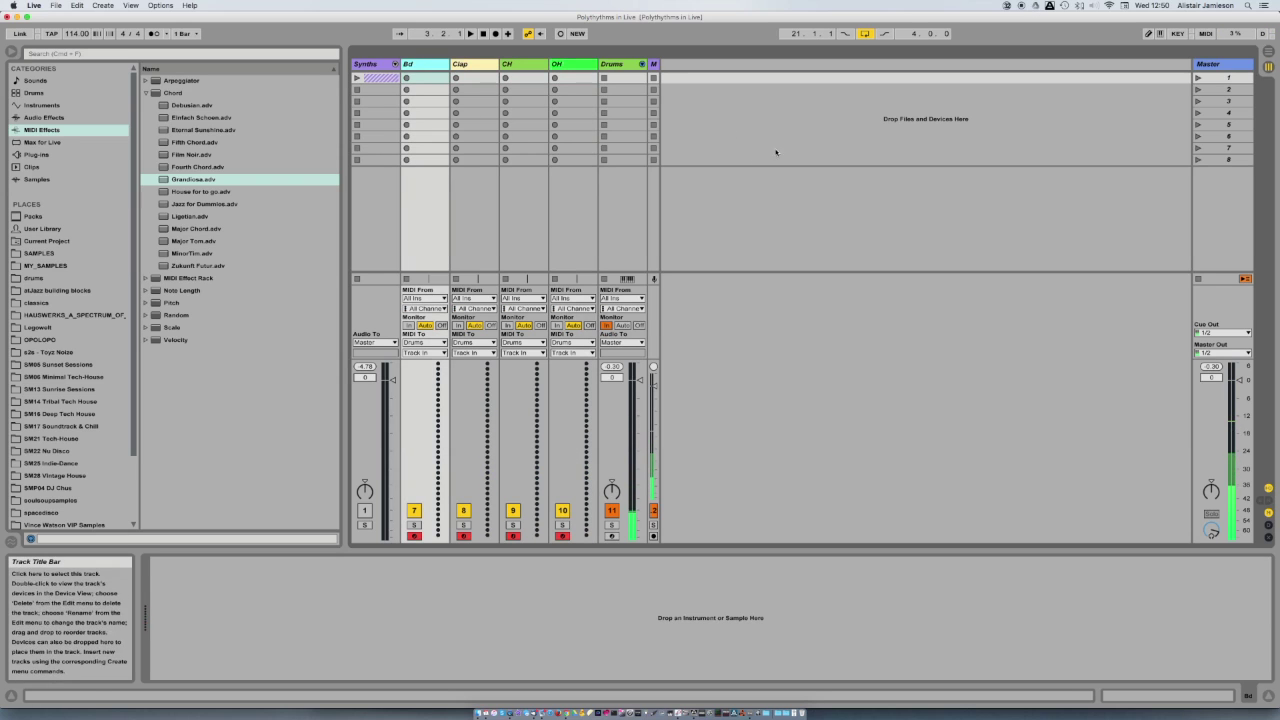
{"action": "left_click", "coordinate": [562, 536]}
{"action": "left_click", "coordinate": [513, 536]}
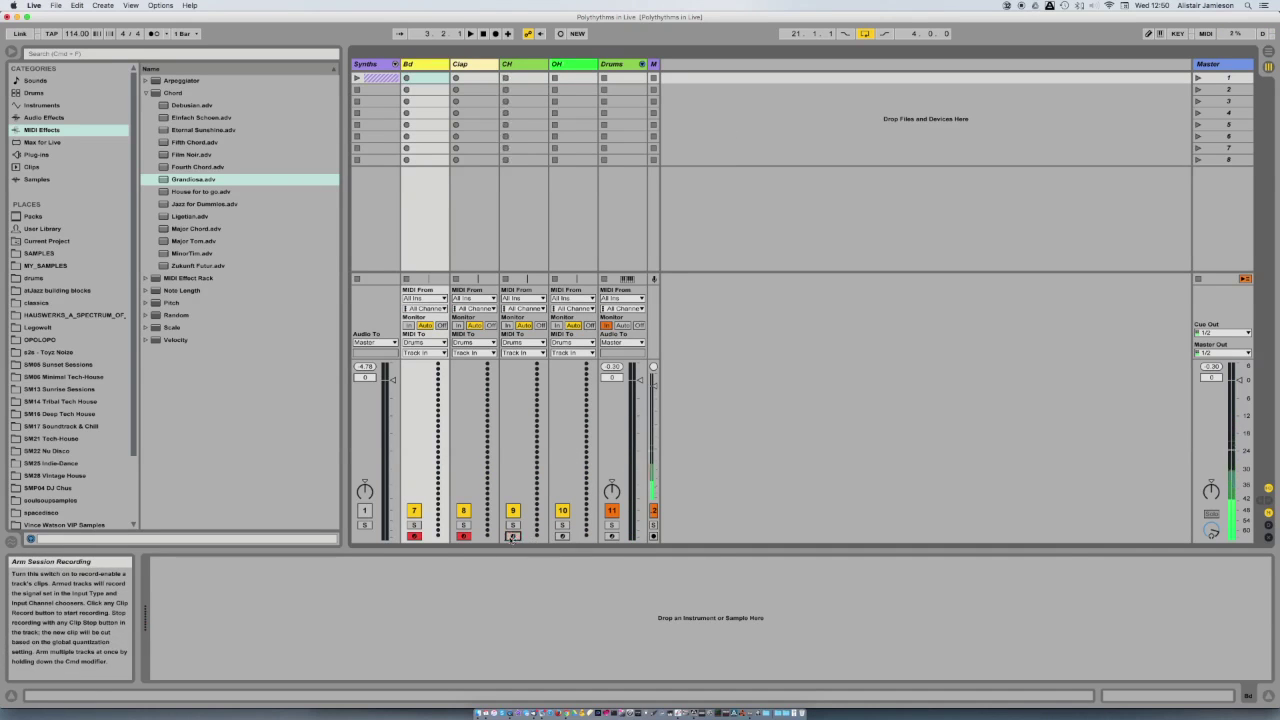
Step: Create a one-beat Bd clip holding a single C1 Kick 707 note that spans the full beat
{"action": "double_click", "coordinate": [425, 77]}
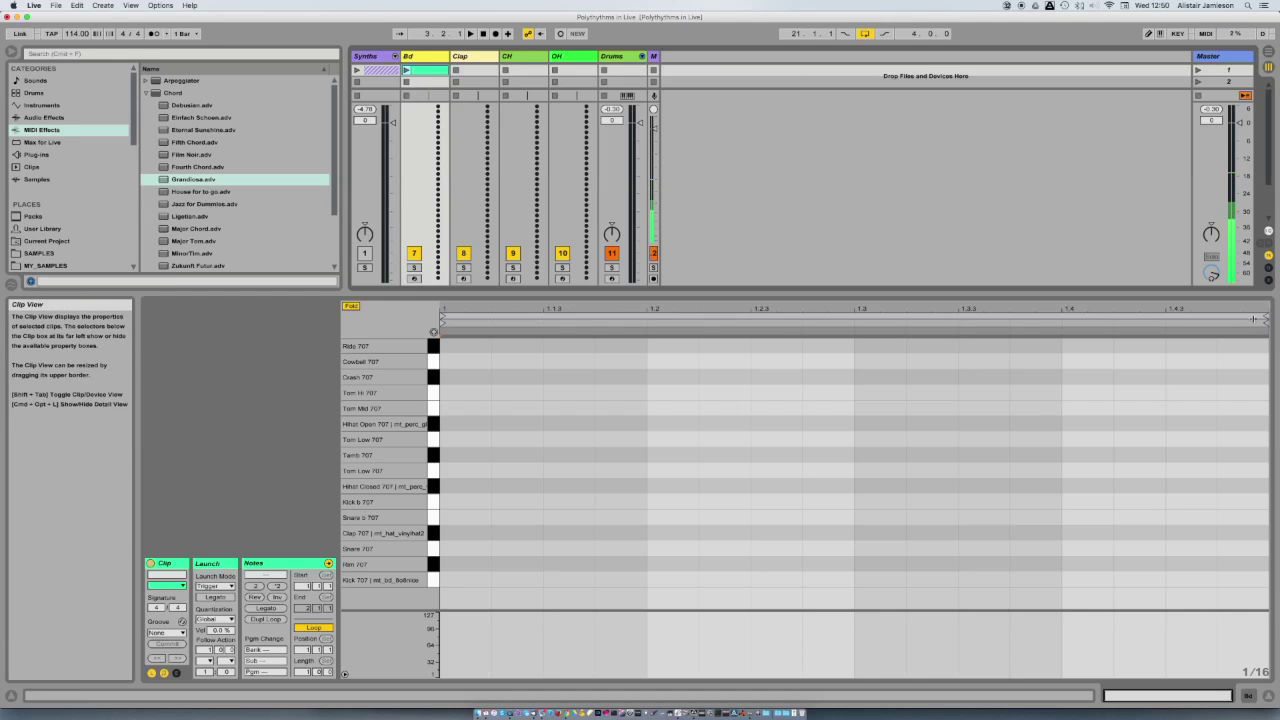
{"action": "left_click_drag", "start_coordinate": [1264, 318], "coordinate": [632, 344]}
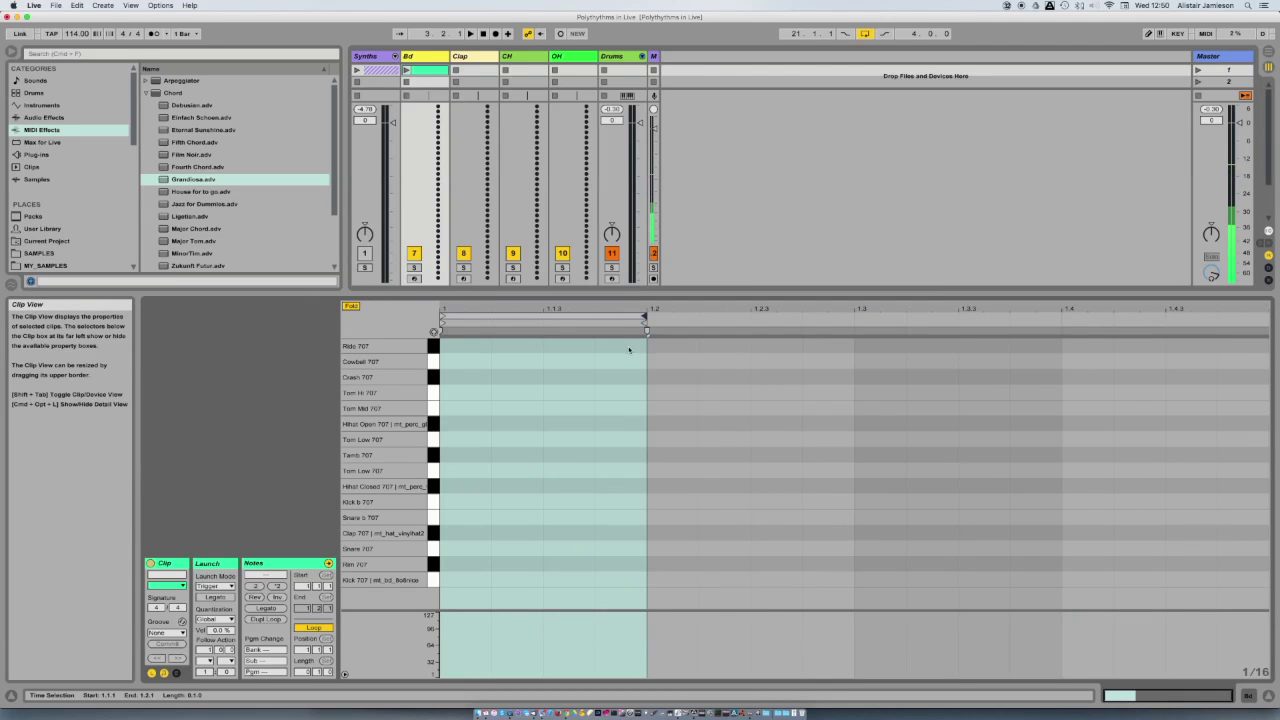
{"action": "left_click", "coordinate": [563, 453]}
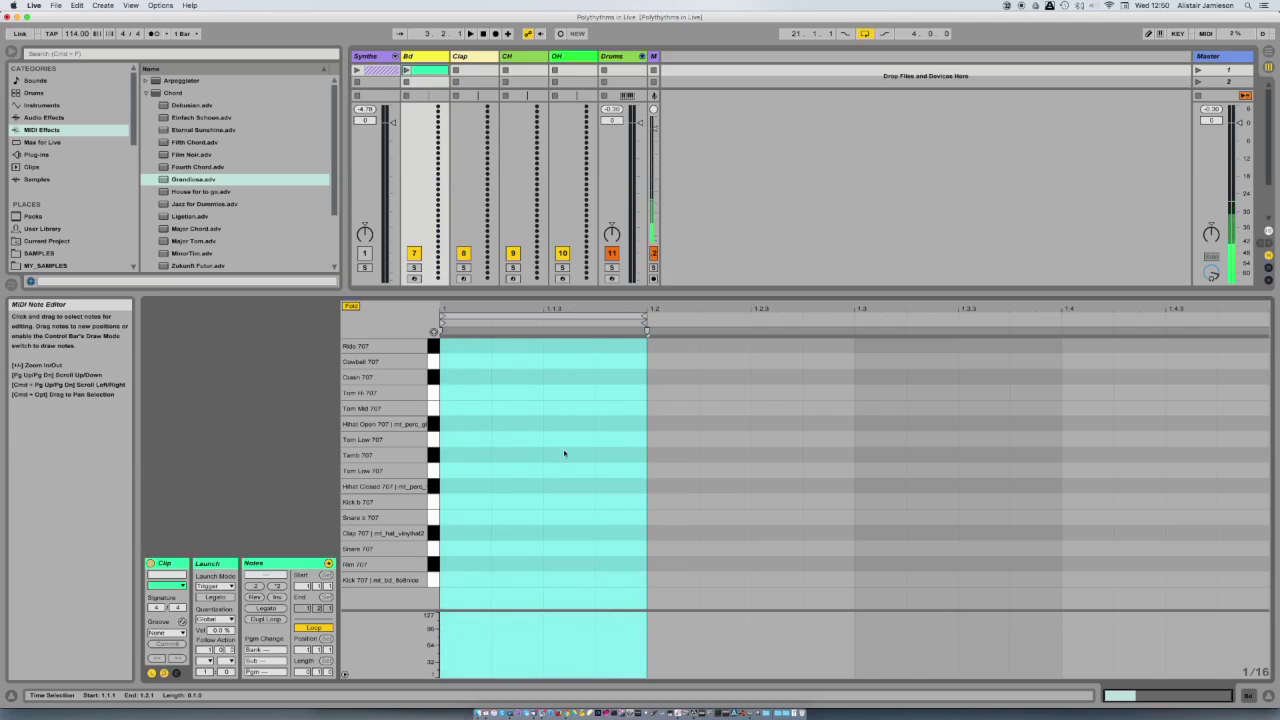
{"action": "left_click", "coordinate": [461, 582]}
{"action": "left_click_drag", "start_coordinate": [490, 581], "coordinate": [628, 584]}
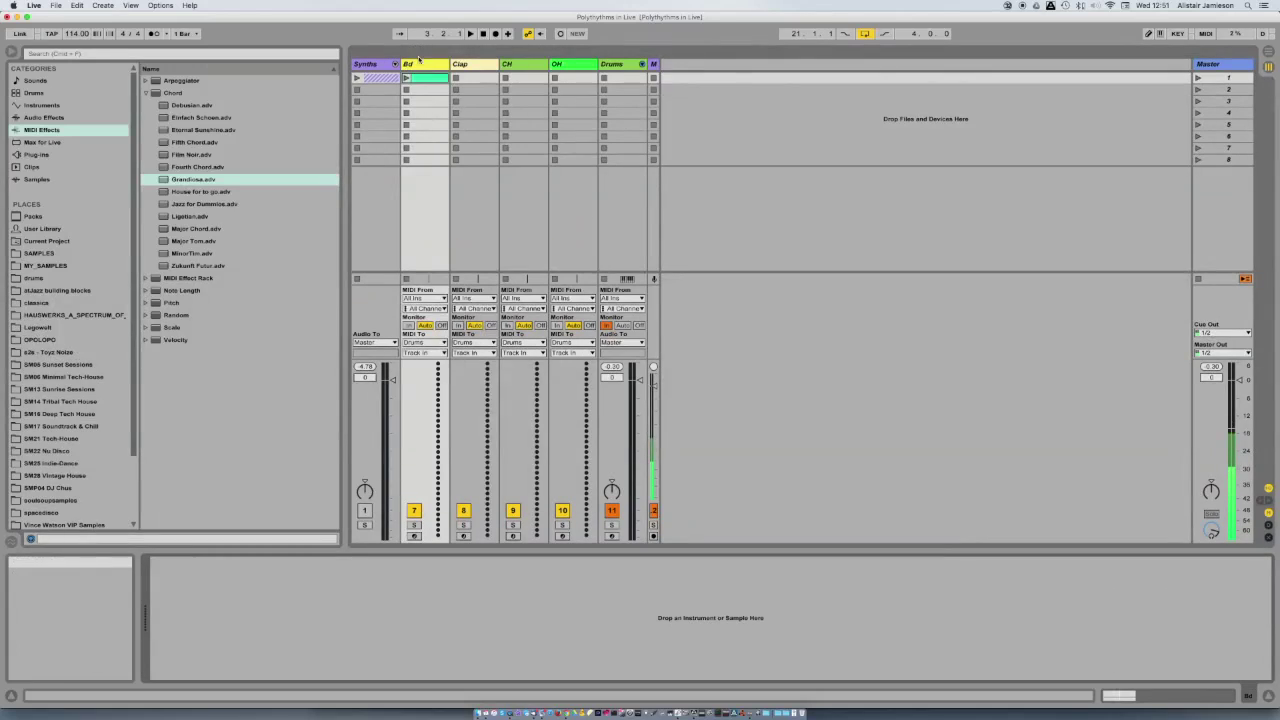
{"action": "left_click", "coordinate": [144, 92]}
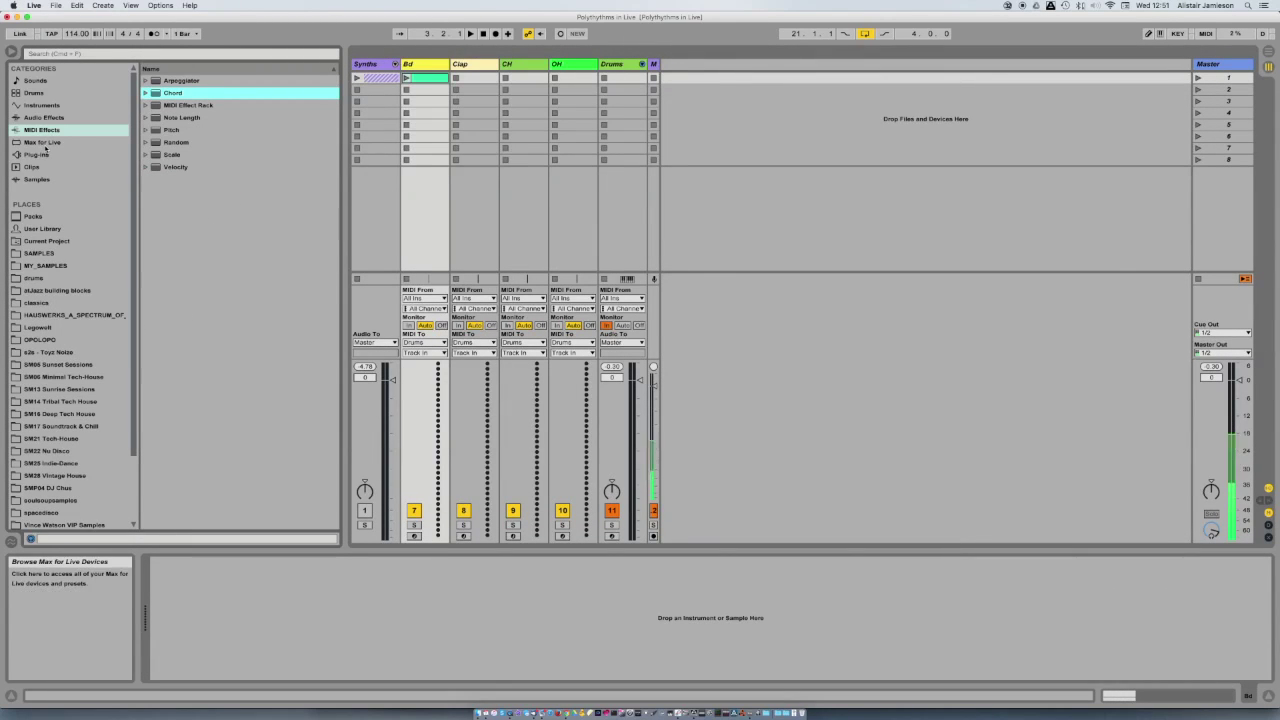
Step: Add an Arpeggiator to the Bd track, play the Bd clip and adjust the arpeggiator rate
{"action": "left_click_drag", "start_coordinate": [182, 80], "coordinate": [368, 82]}
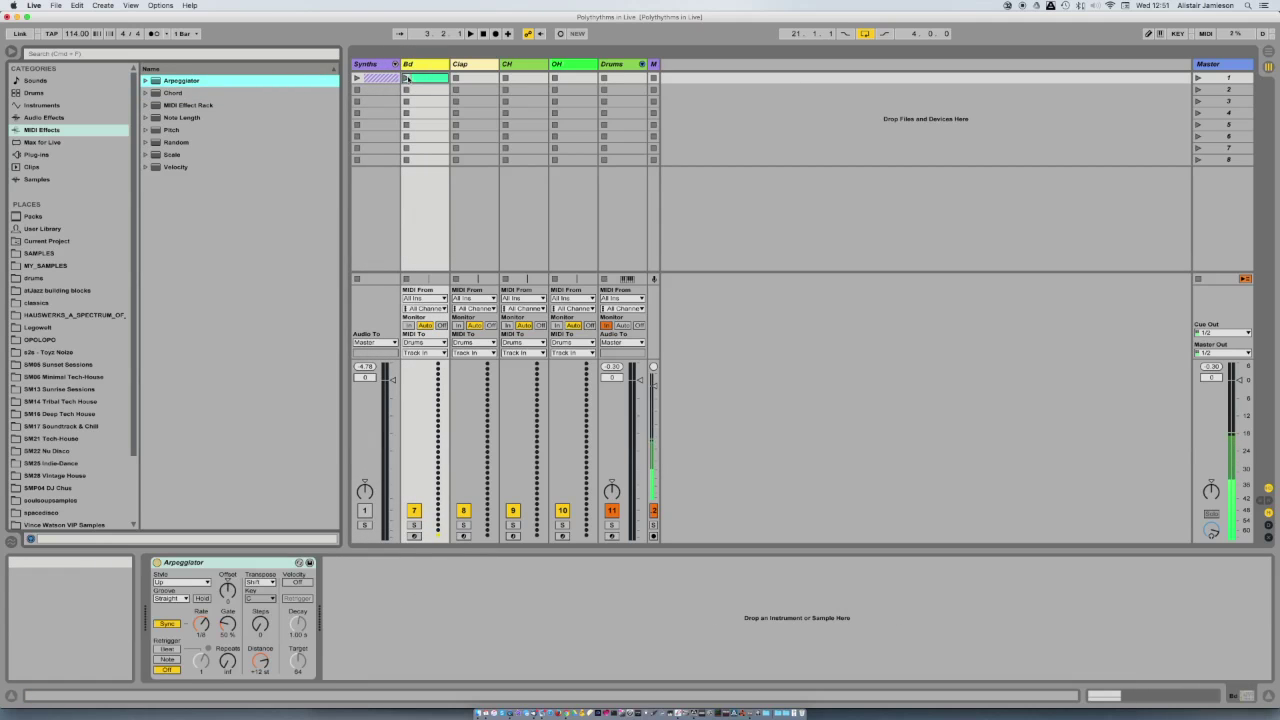
{"action": "left_click", "coordinate": [406, 78]}
{"action": "left_click_drag", "start_coordinate": [201, 624], "coordinate": [201, 615]}
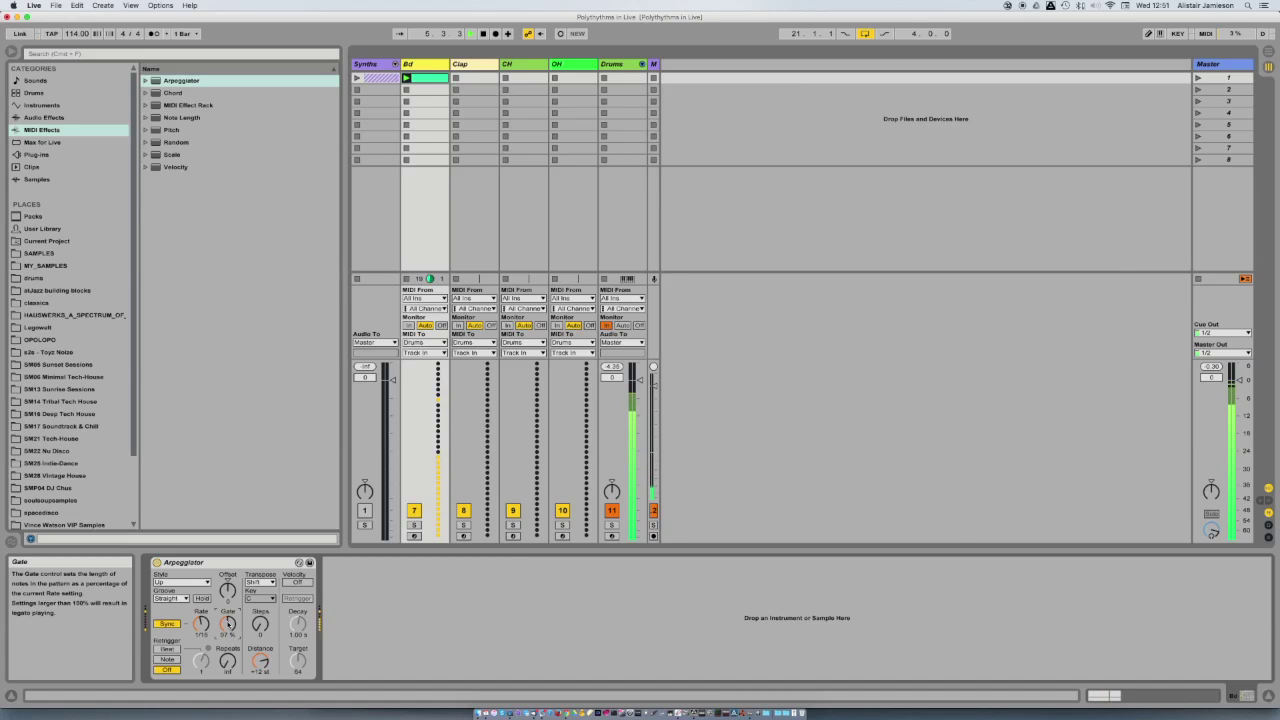
Step: Map computer key 1 to the Arpeggiator's on/off switch, test it, and create an empty Clap clip
{"action": "key", "text": "super+k"}
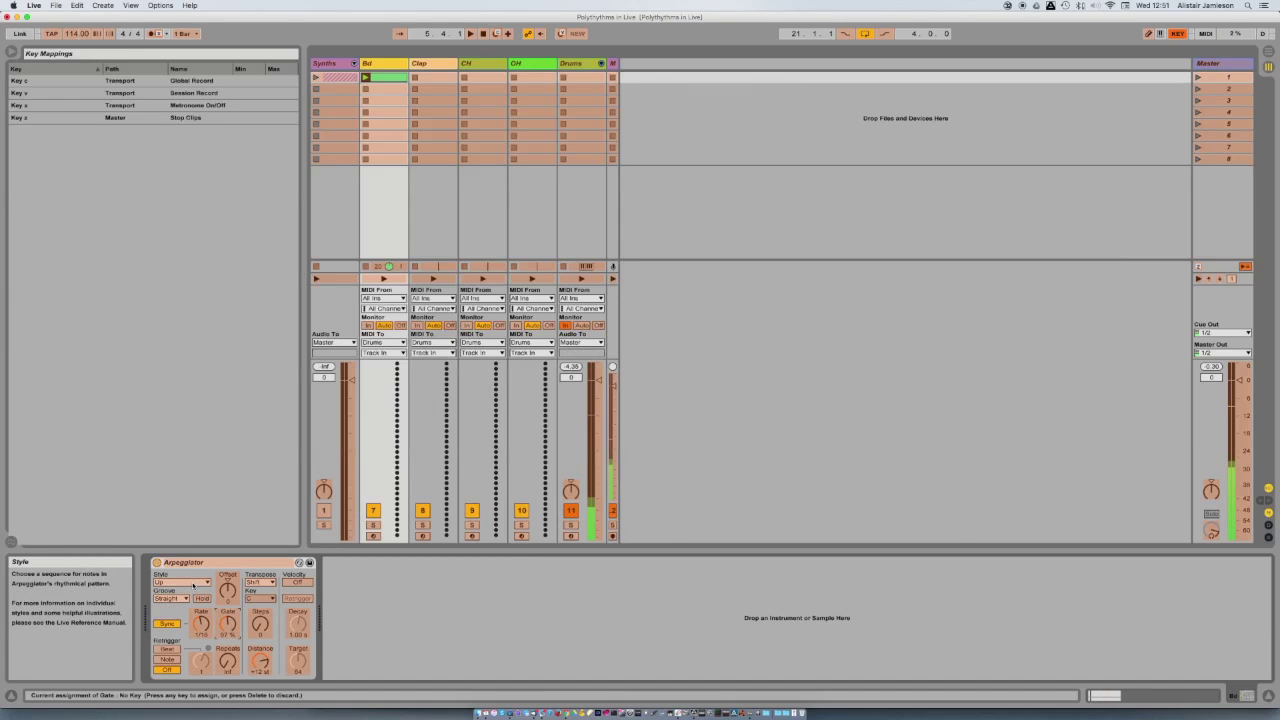
{"action": "left_click", "coordinate": [157, 562]}
{"action": "key", "text": "1"}
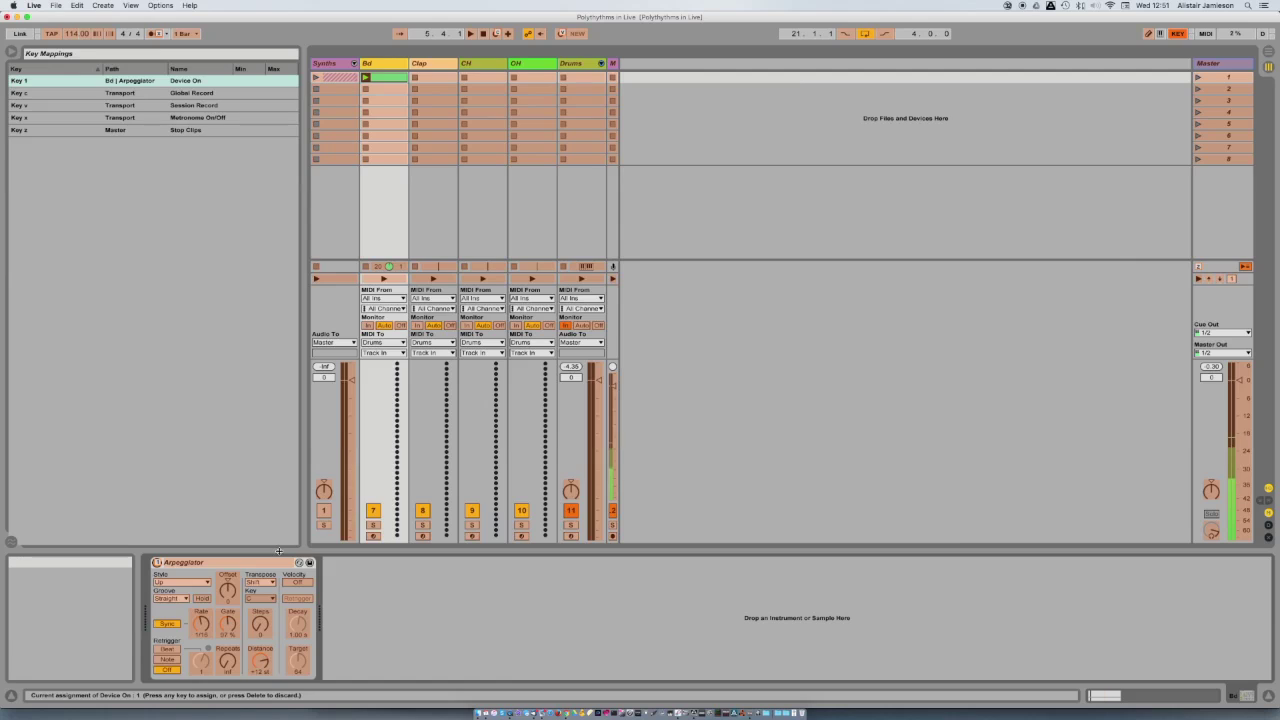
{"action": "key", "text": "super+k"}
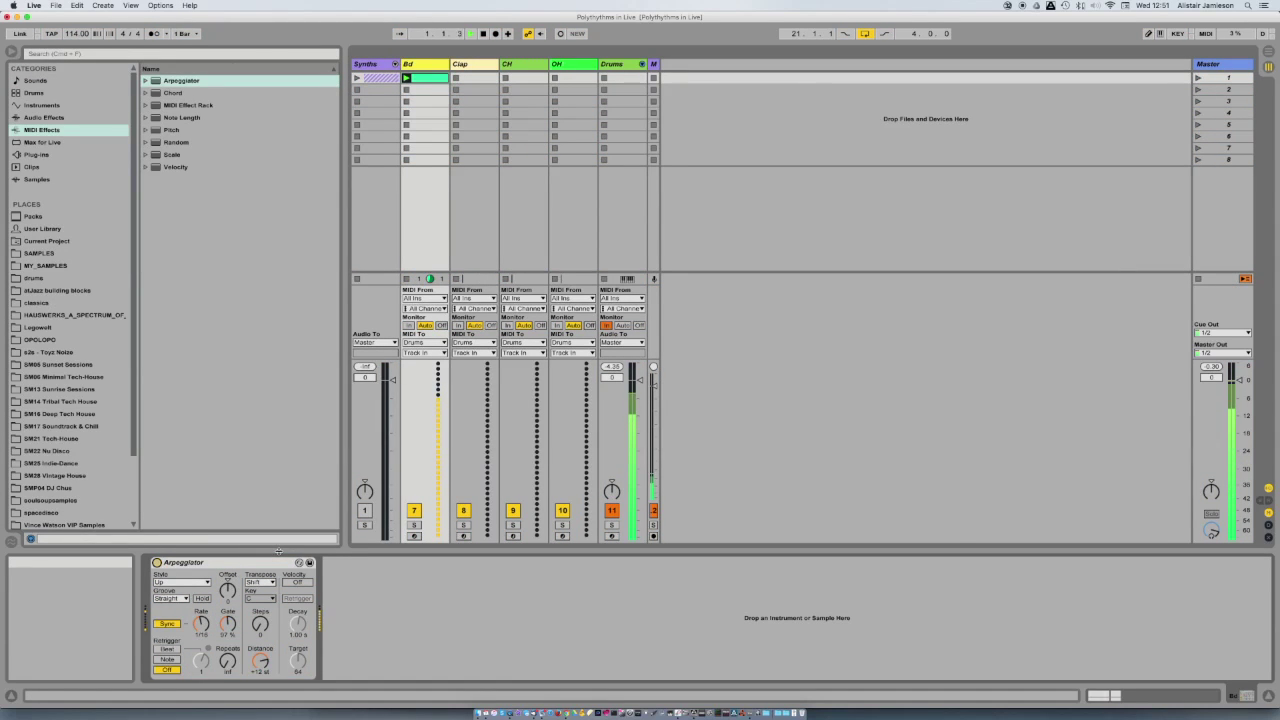
{"action": "key", "text": "space"}
{"action": "key", "text": "1"}
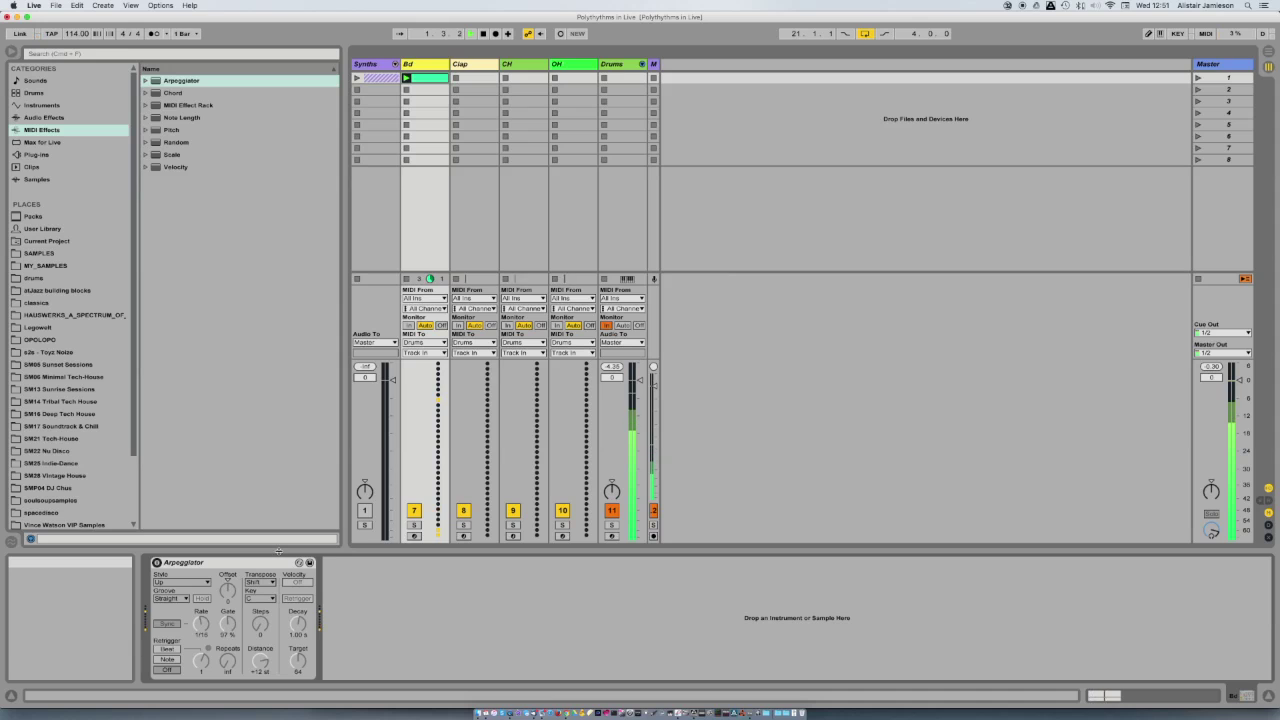
{"action": "key", "text": "1"}
{"action": "key", "text": "1"}
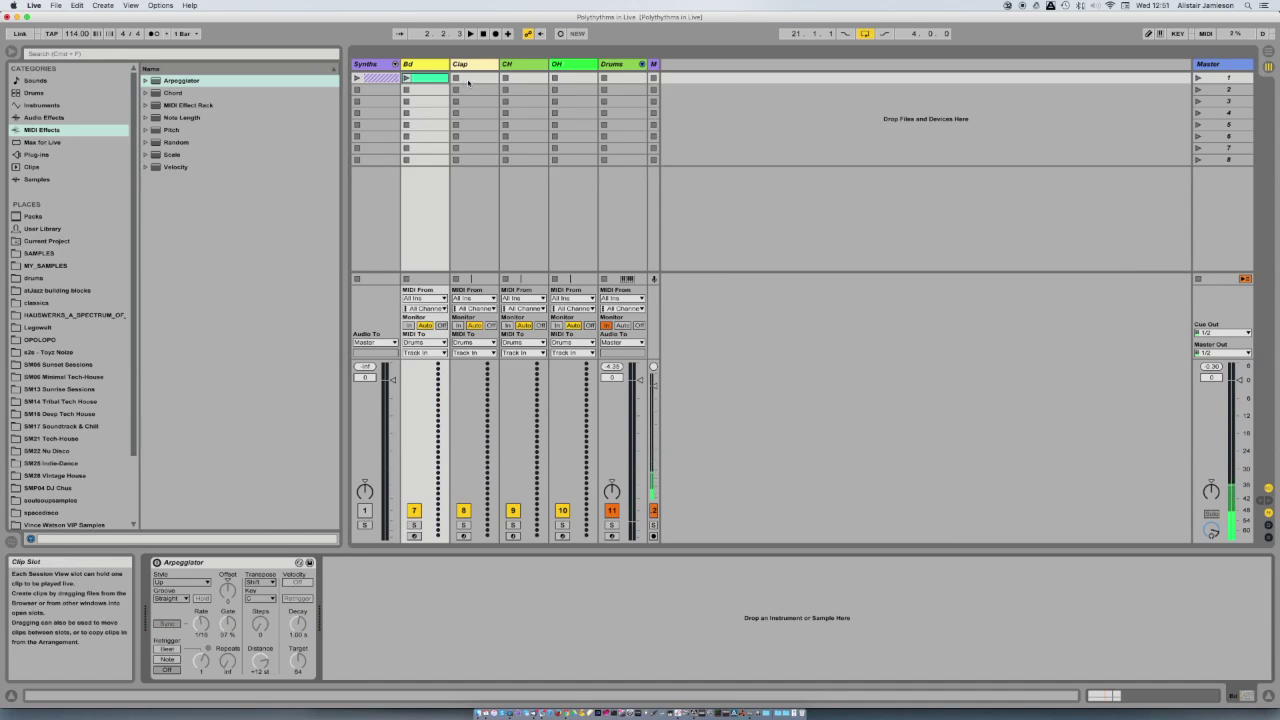
{"action": "double_click", "coordinate": [465, 78]}
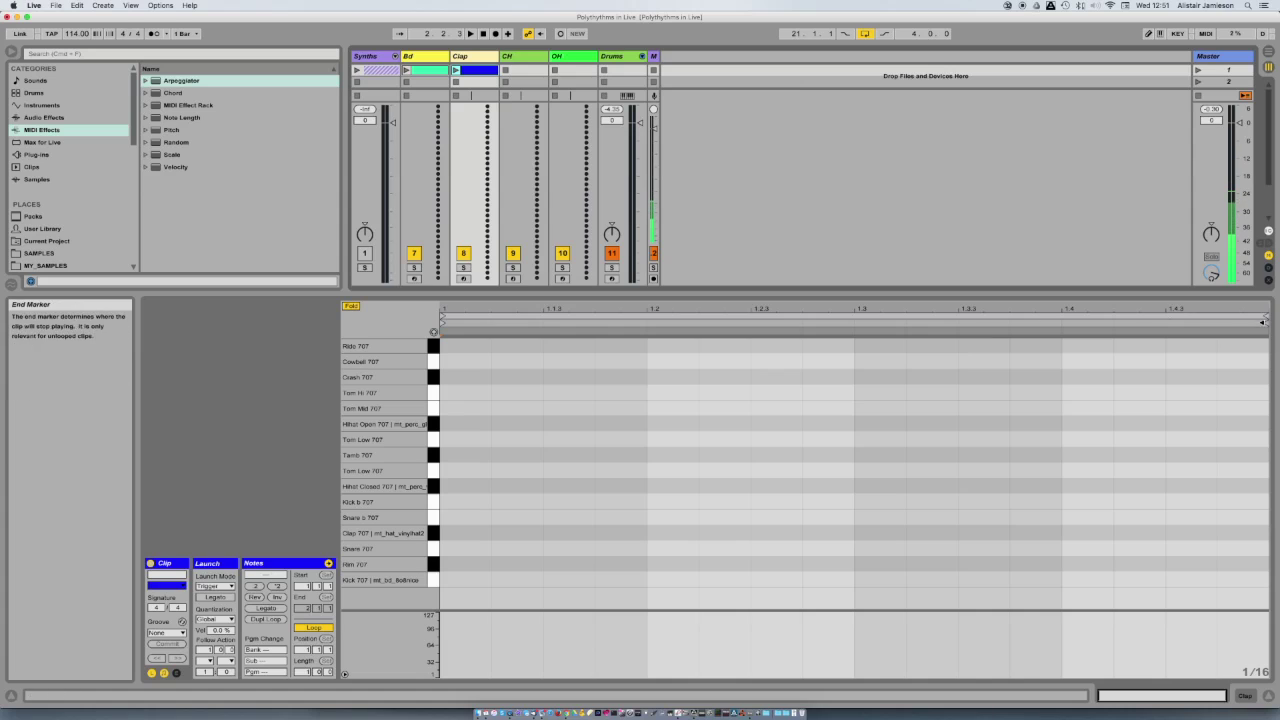
Step: Shorten the Clap clip to five sixteenths with a Clap 707 hit at 1.1.4, then play it with Bd
{"action": "left_click_drag", "start_coordinate": [1108, 333], "coordinate": [642, 414]}
{"action": "left_click", "coordinate": [642, 414]}
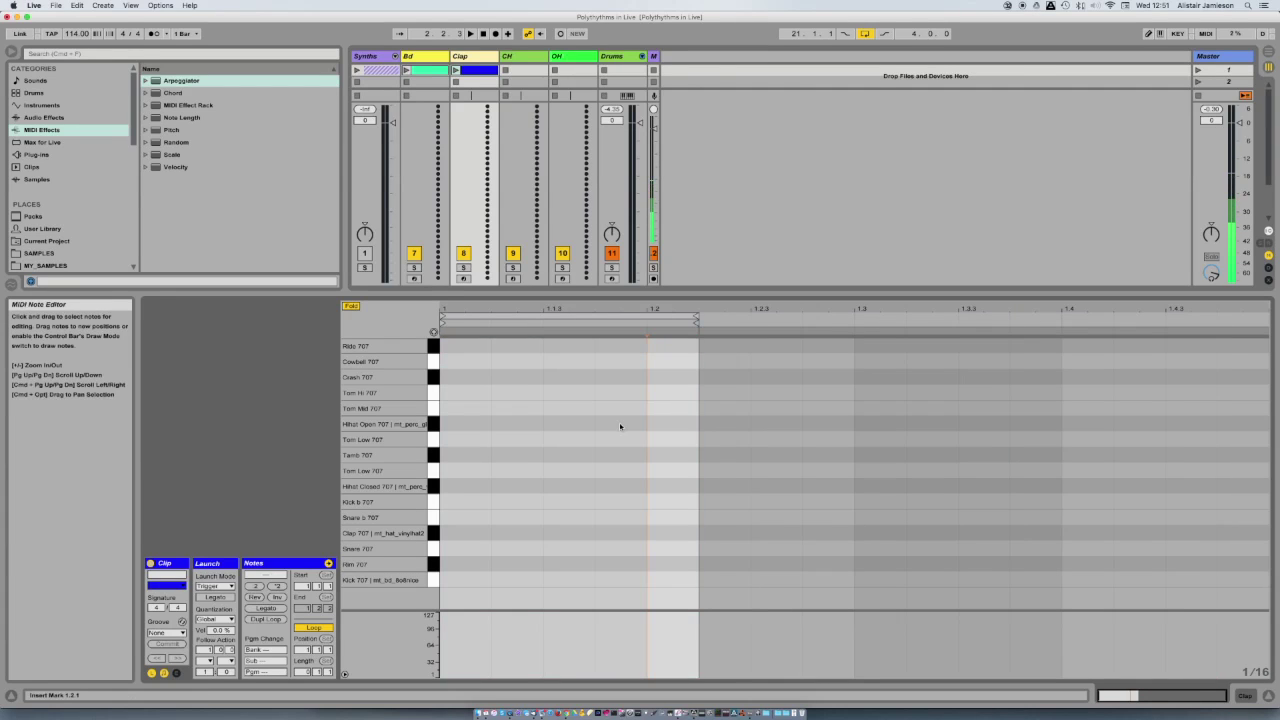
{"action": "key", "text": "b"}
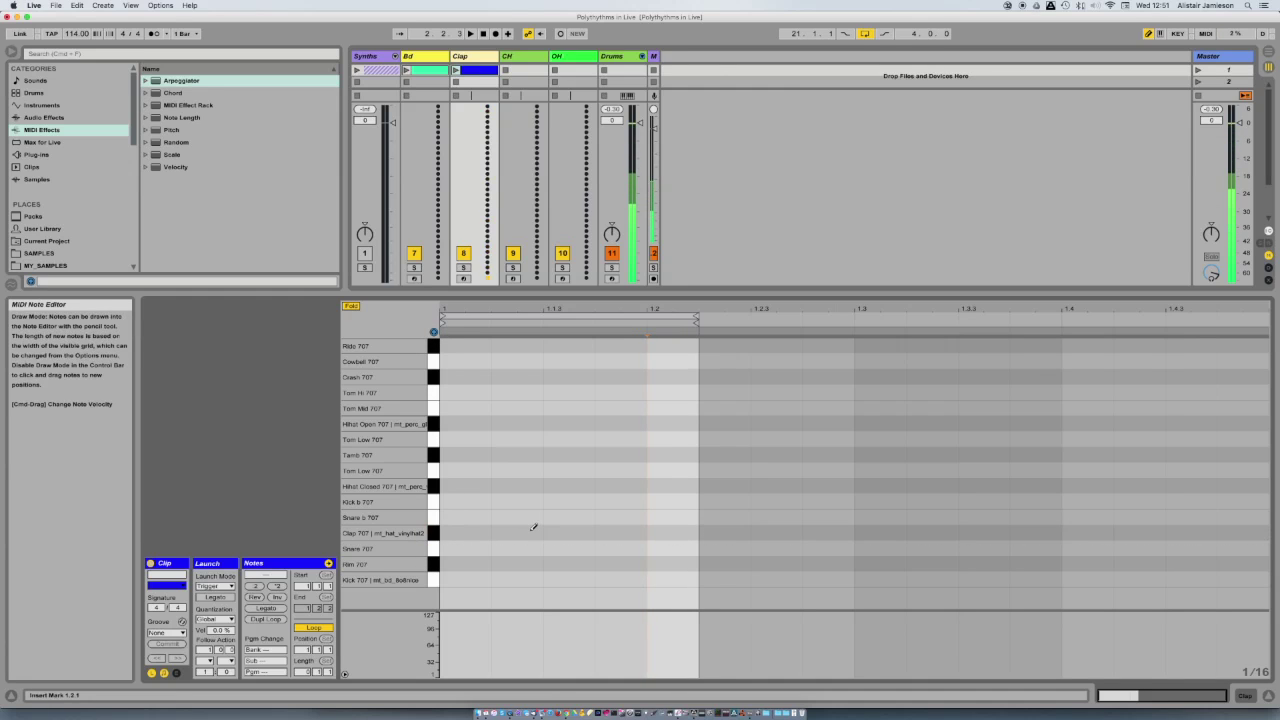
{"action": "left_click", "coordinate": [609, 530]}
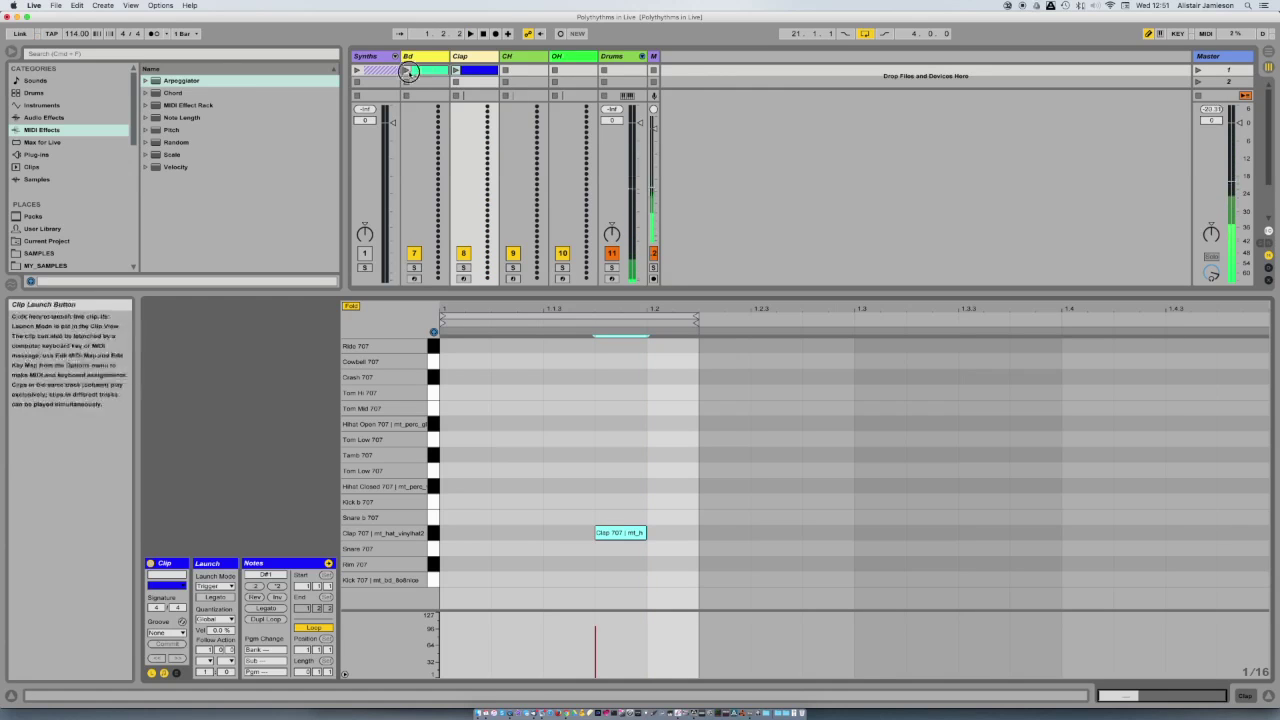
{"action": "left_click", "coordinate": [407, 70]}
{"action": "left_click", "coordinate": [456, 70]}
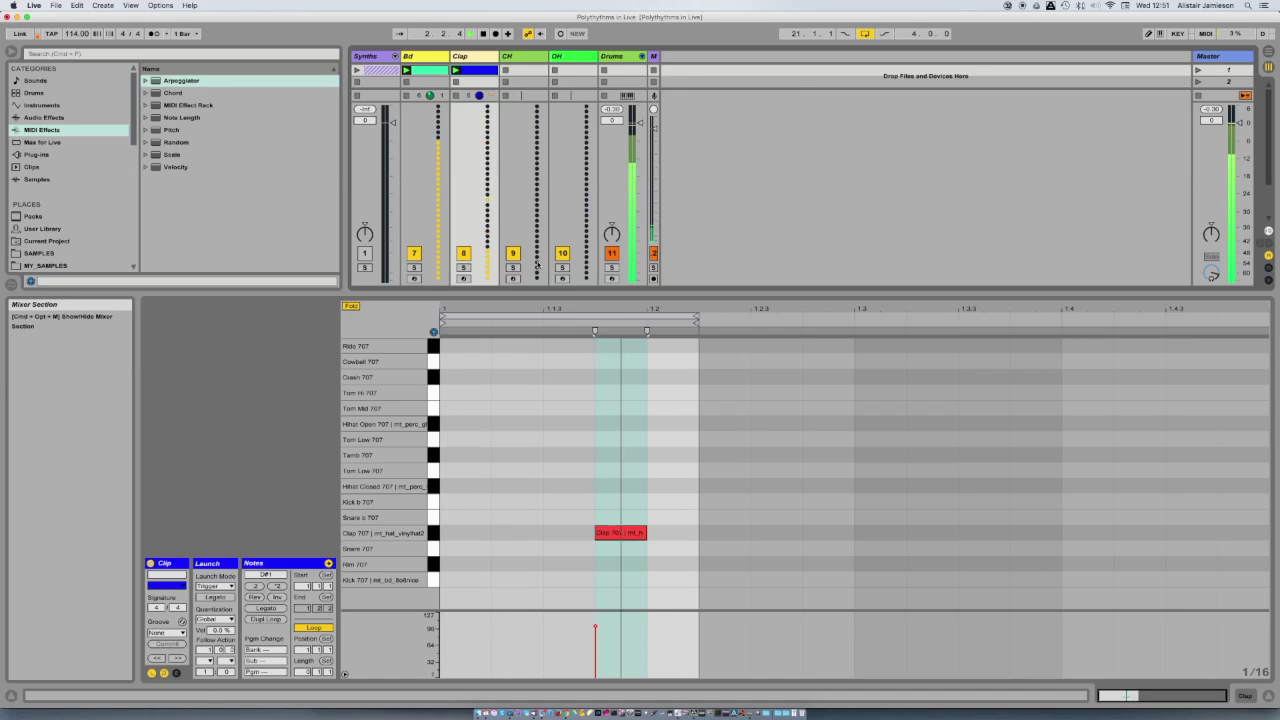
{"action": "left_click", "coordinate": [544, 393]}
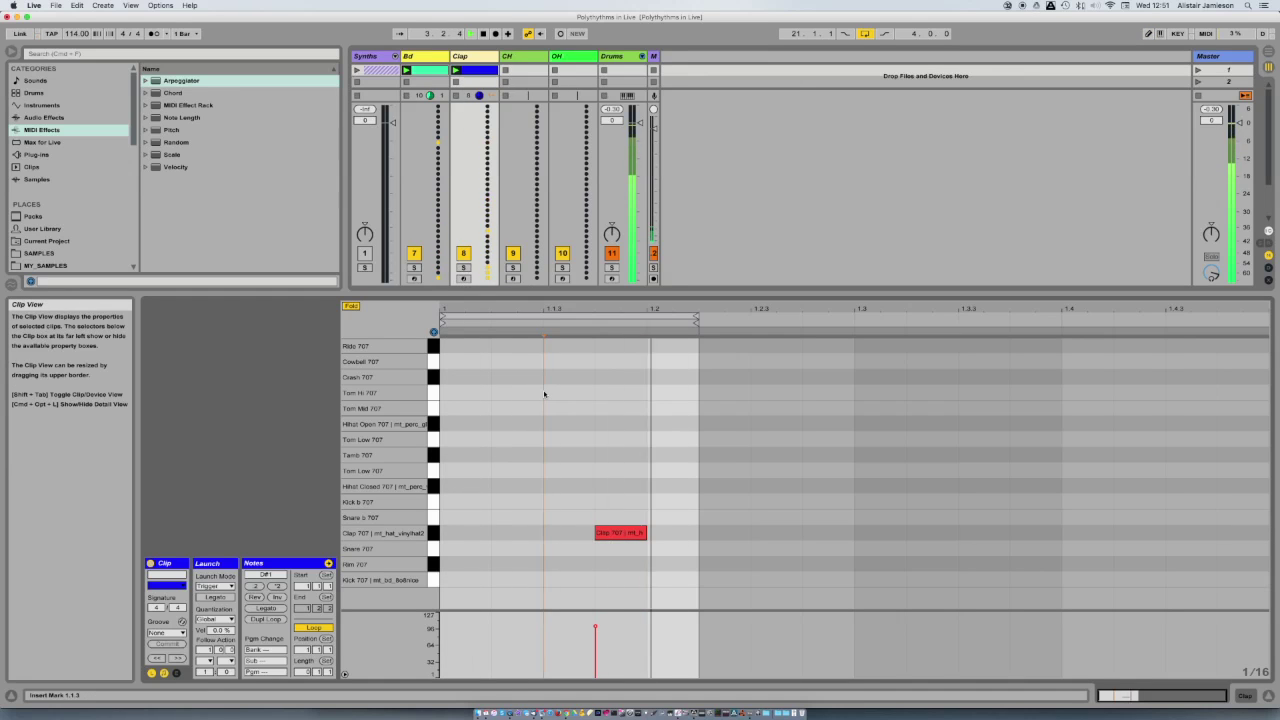
Step: Stop playback and create a CH clip with Hihat Closed 707 hits at 1.1.1, 1.1.3, 1.2 and 1.2.3
{"action": "key", "text": "space"}
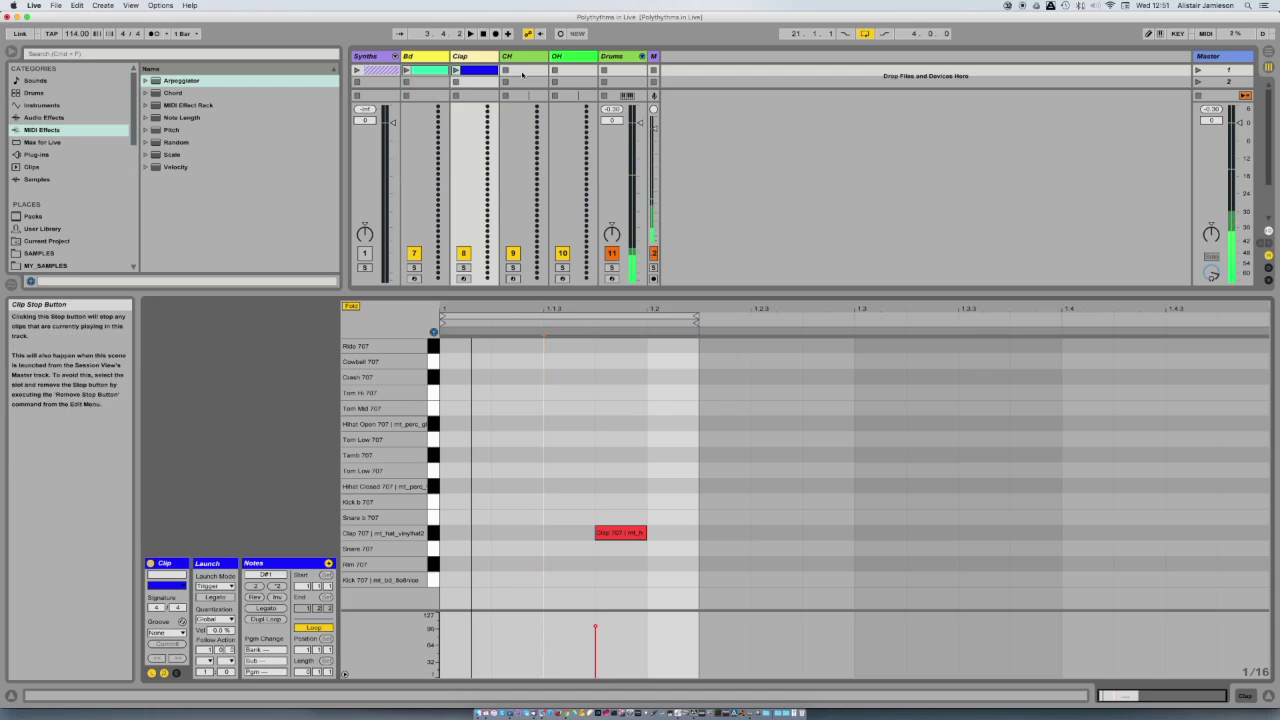
{"action": "double_click", "coordinate": [522, 74]}
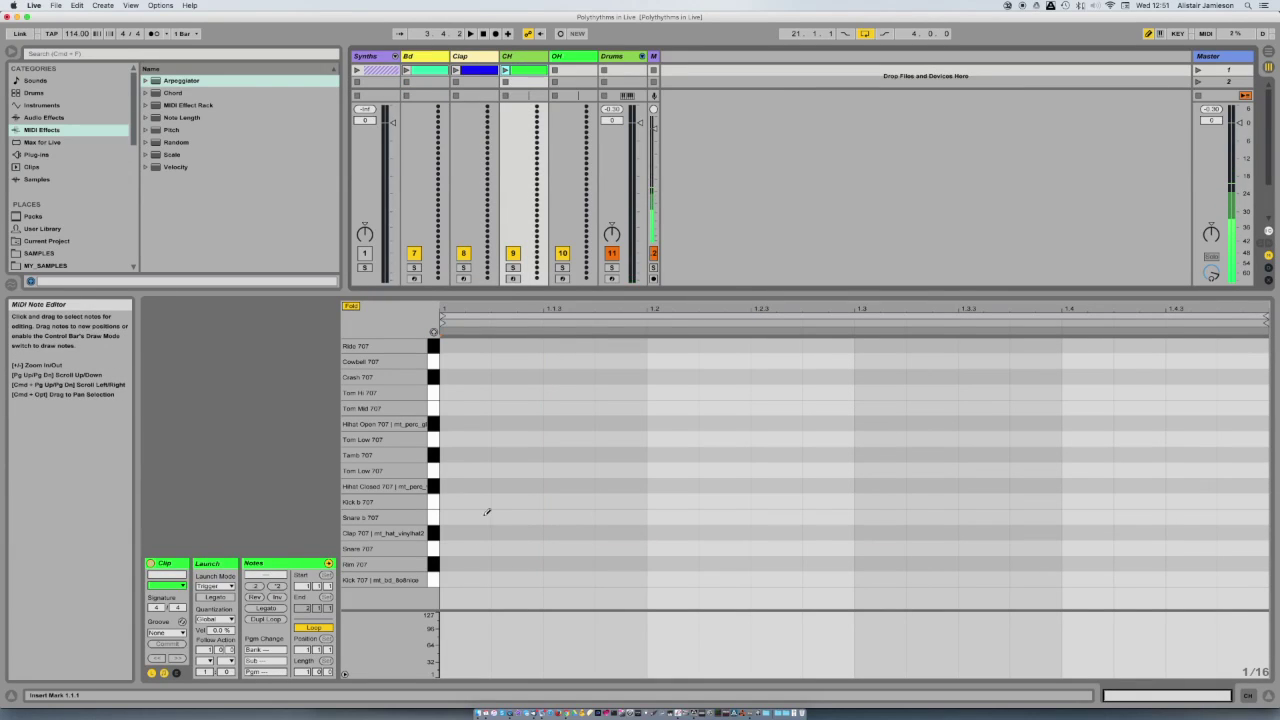
{"action": "left_click", "coordinate": [466, 487]}
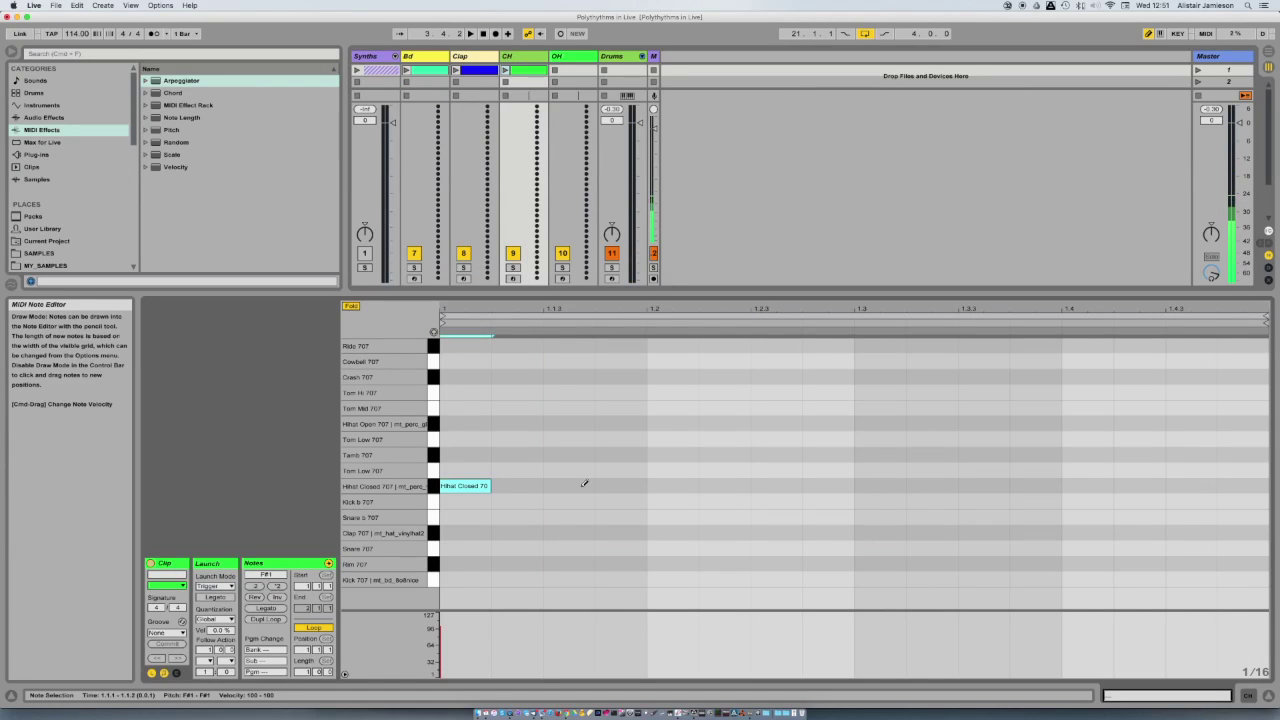
{"action": "left_click", "coordinate": [585, 486]}
{"action": "left_click", "coordinate": [681, 486]}
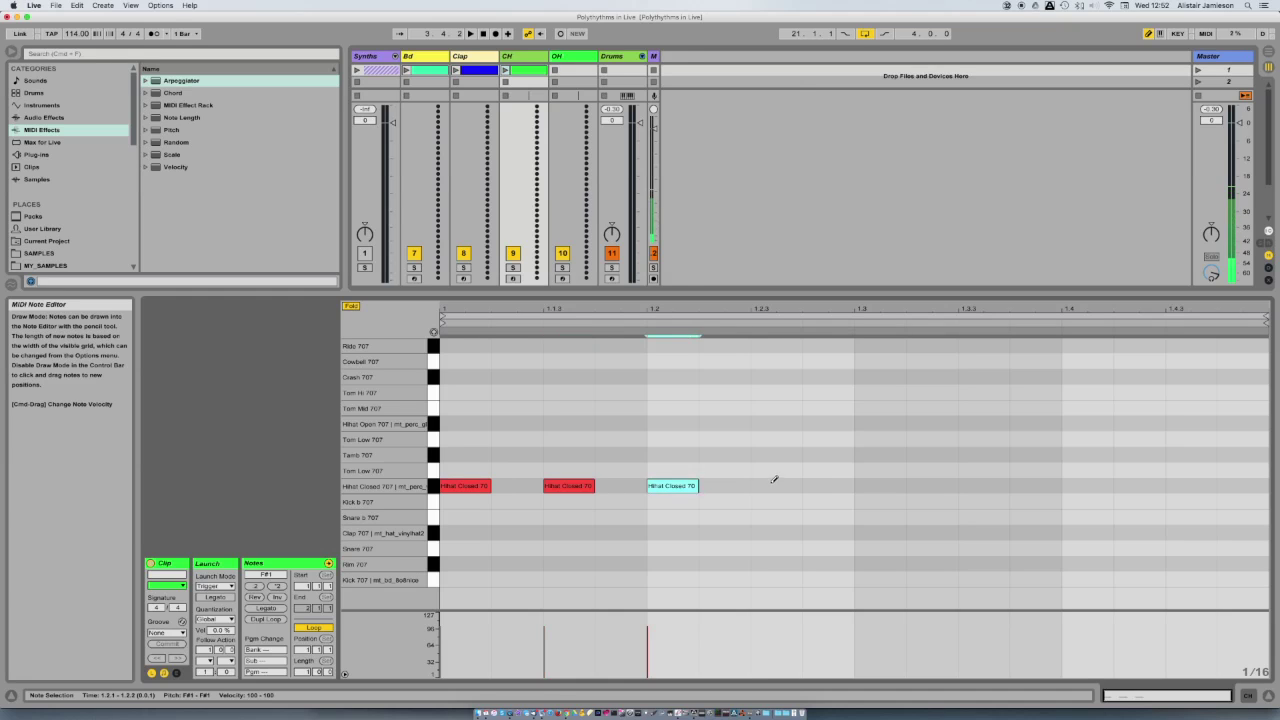
{"action": "left_click", "coordinate": [777, 486]}
Step: Set the hihat clip loop to end at 1.2.4 and lower the second and fourth hits' velocity
{"action": "left_click", "coordinate": [1258, 315]}
{"action": "left_click_drag", "start_coordinate": [1258, 315], "coordinate": [809, 371]}
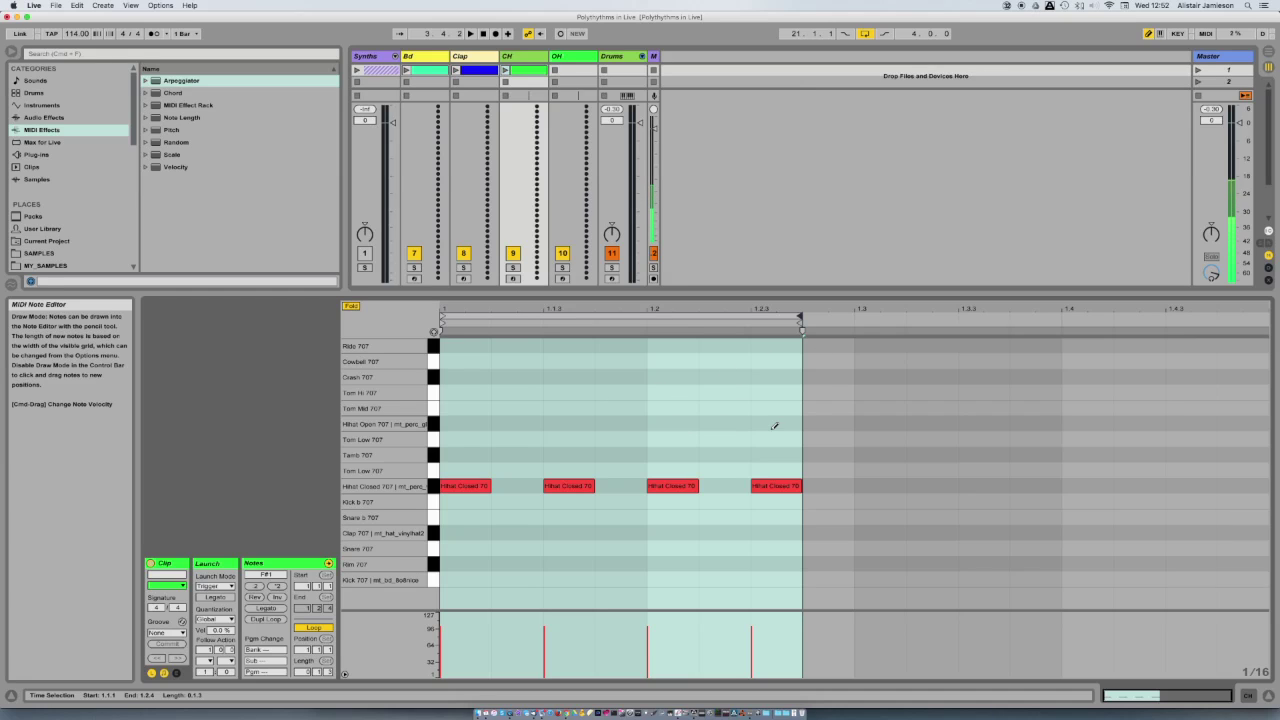
{"action": "left_click", "coordinate": [581, 486]}
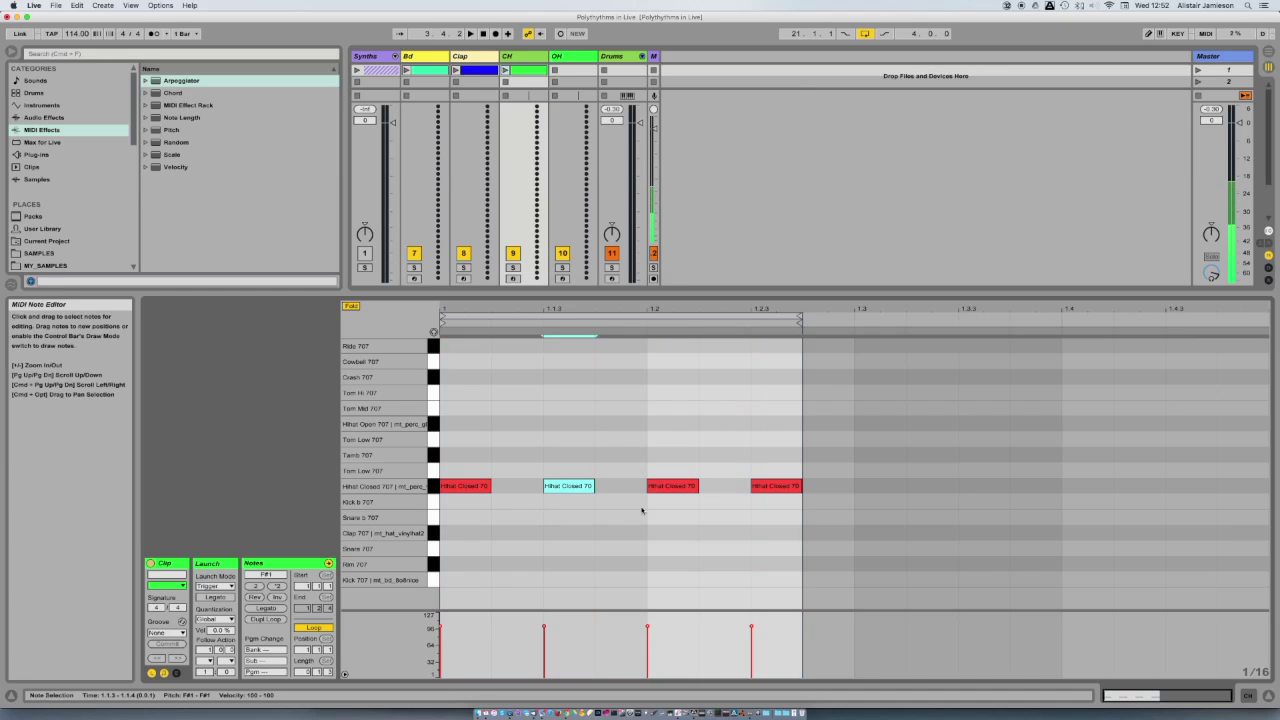
{"action": "left_click", "coordinate": [770, 486], "text": "shift"}
{"action": "left_click_drag", "start_coordinate": [751, 627], "coordinate": [751, 647]}
{"action": "left_click", "coordinate": [743, 563]}
Step: Load a Velocity MIDI effect onto the CH track and launch its hihat clip
{"action": "double_click", "coordinate": [518, 61]}
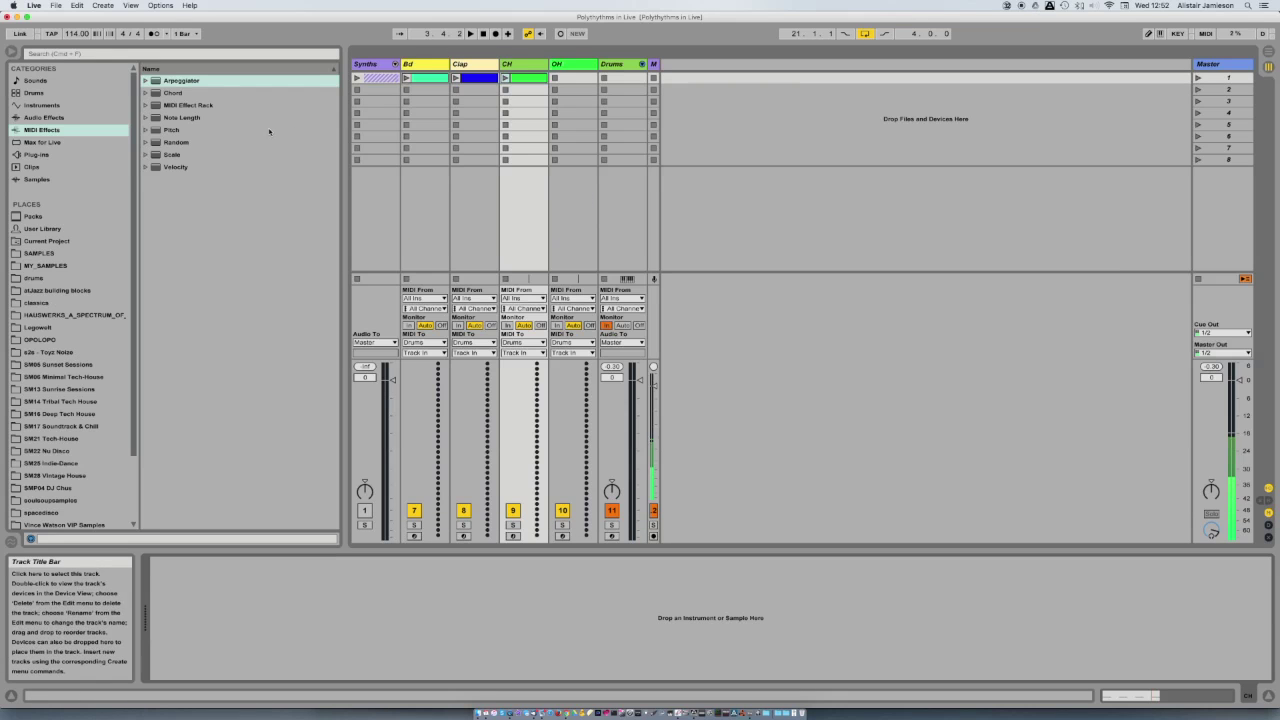
{"action": "left_click", "coordinate": [178, 166]}
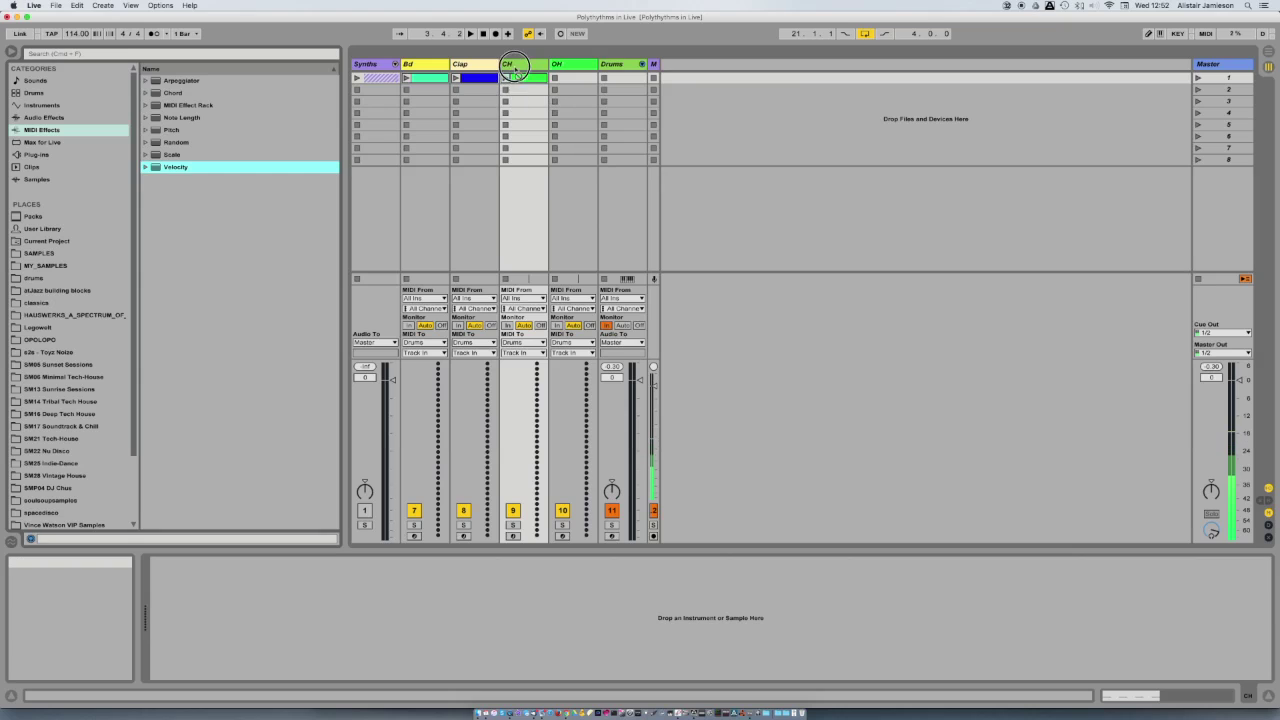
{"action": "key", "text": "Return"}
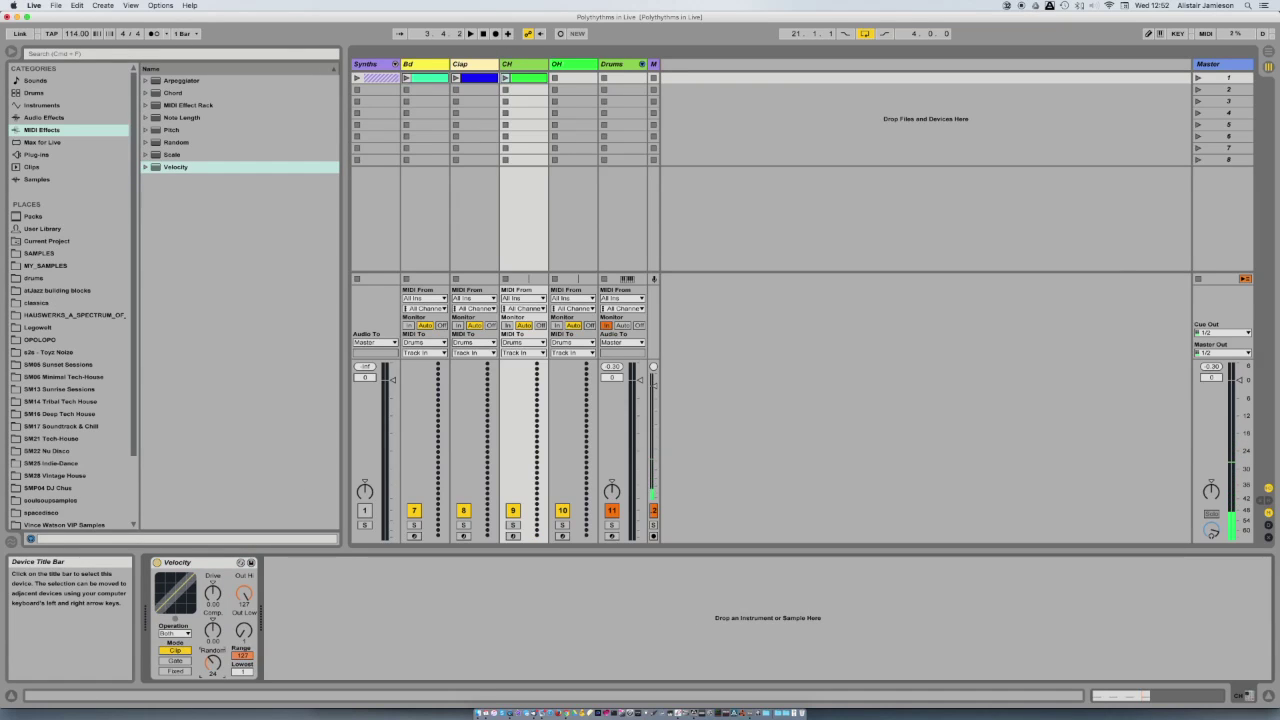
{"action": "left_click", "coordinate": [519, 84]}
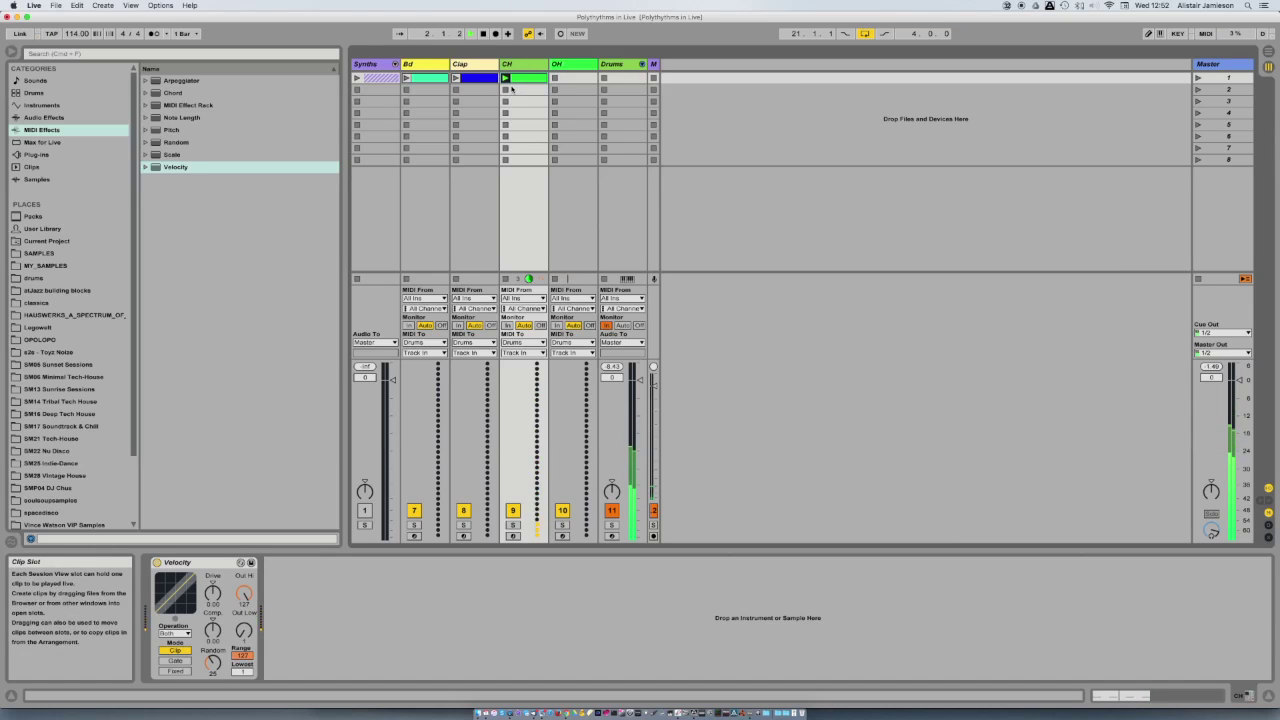
Step: Create a new MIDI clip on the OH track and shorten its loop to under a bar
{"action": "double_click", "coordinate": [572, 78]}
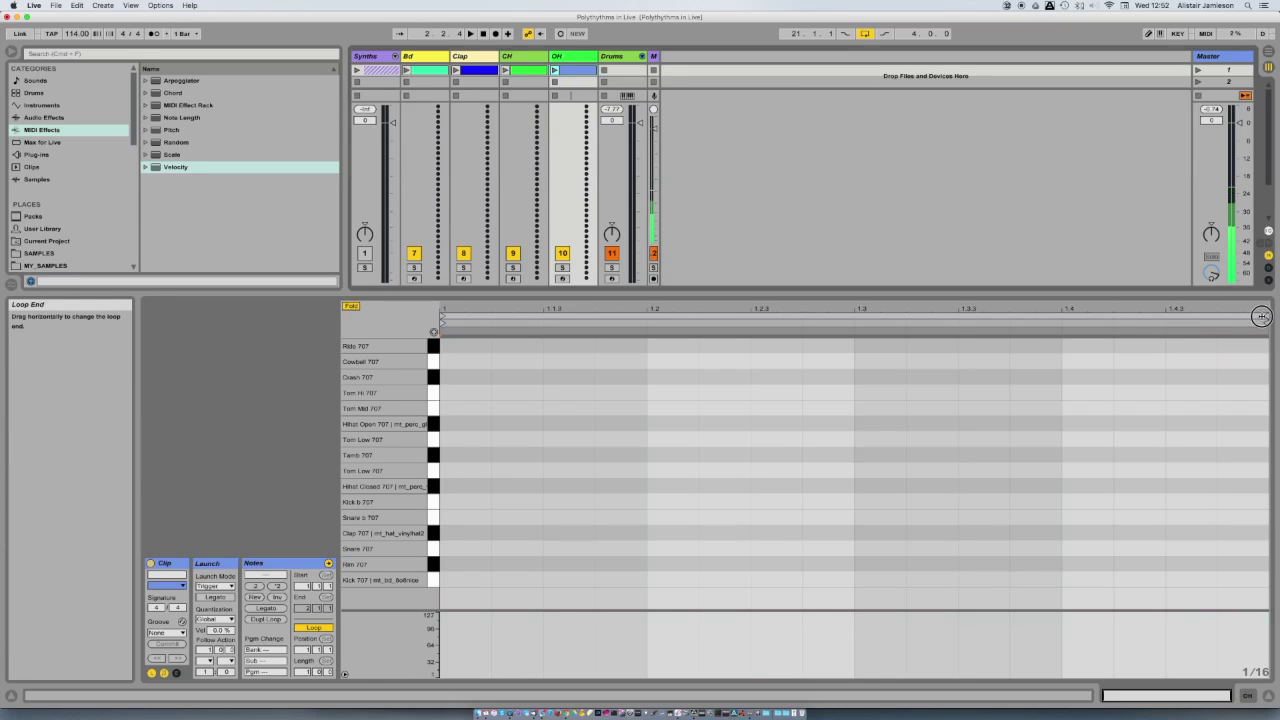
{"action": "left_click", "coordinate": [1201, 317]}
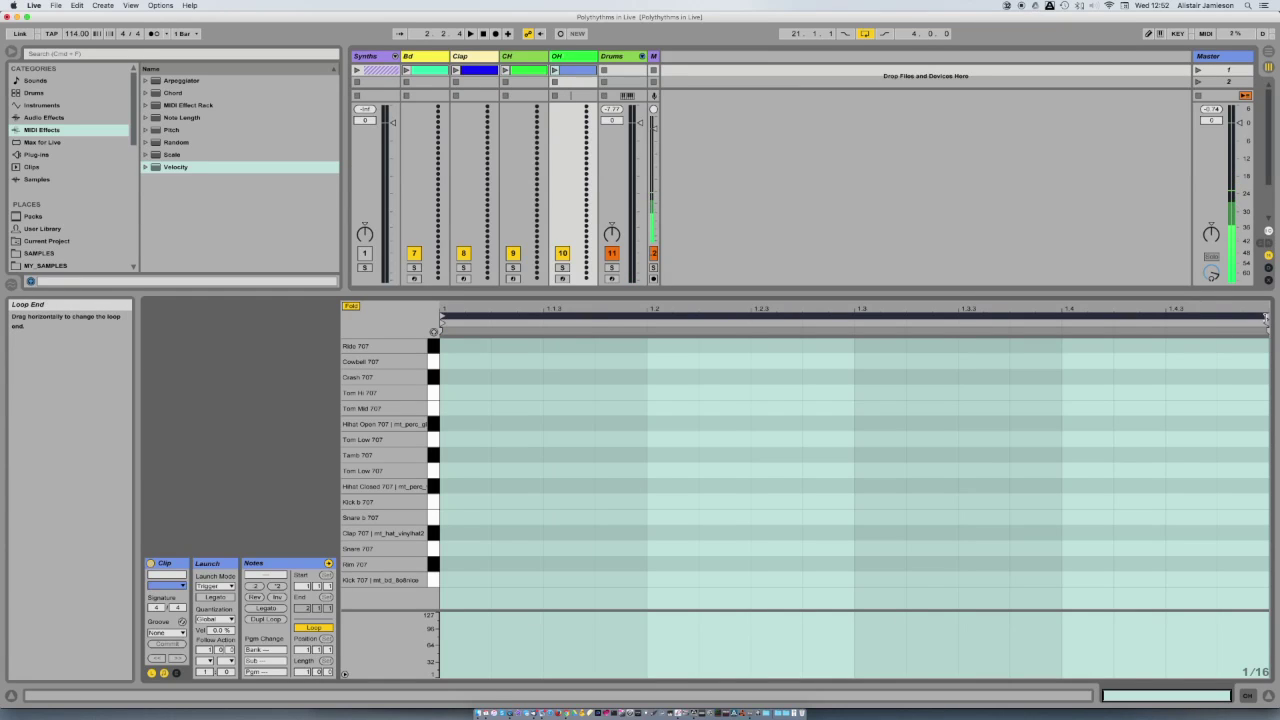
{"action": "mouse_move", "coordinate": [1266, 317]}
{"action": "left_mouse_down"}
{"action": "mouse_move", "coordinate": [614, 369]}
{"action": "mouse_move", "coordinate": [903, 369]}
{"action": "left_mouse_up"}
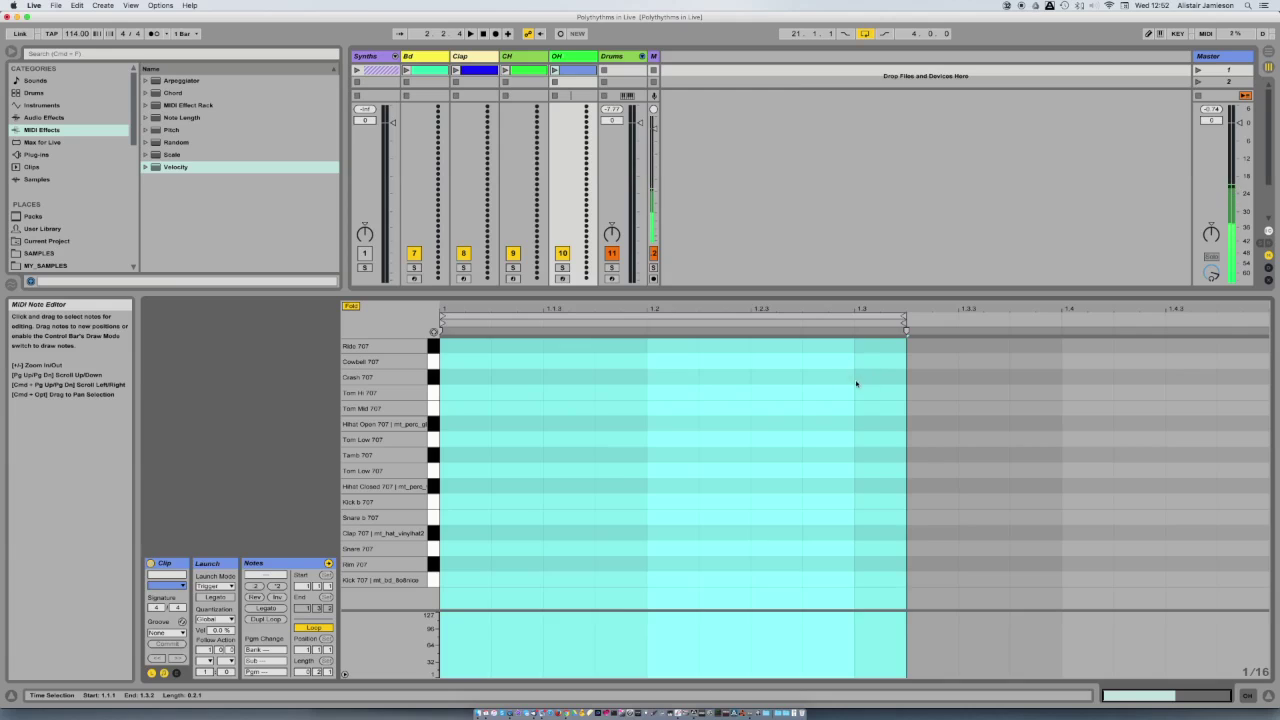
{"action": "left_click", "coordinate": [856, 383]}
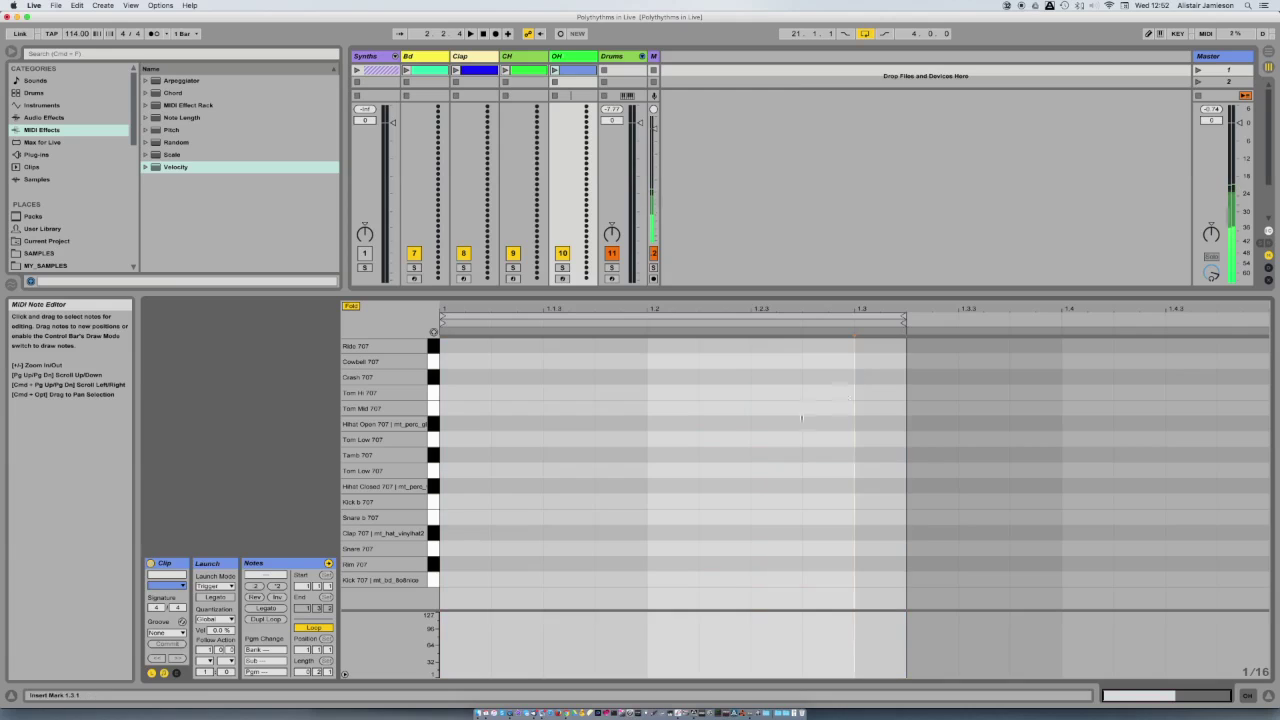
Step: Draw open hi-hat notes at 1.1.2 and 1.2.3, then launch the CH clip
{"action": "left_click", "coordinate": [518, 422]}
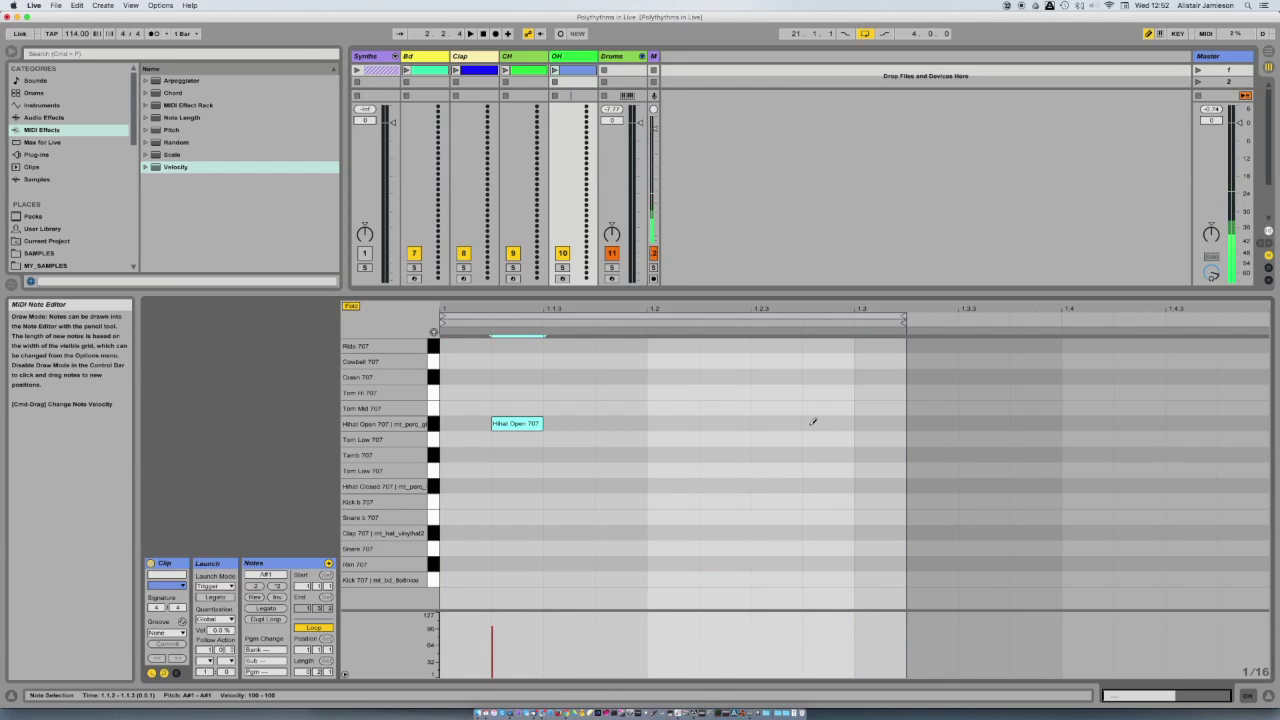
{"action": "left_click", "coordinate": [823, 421]}
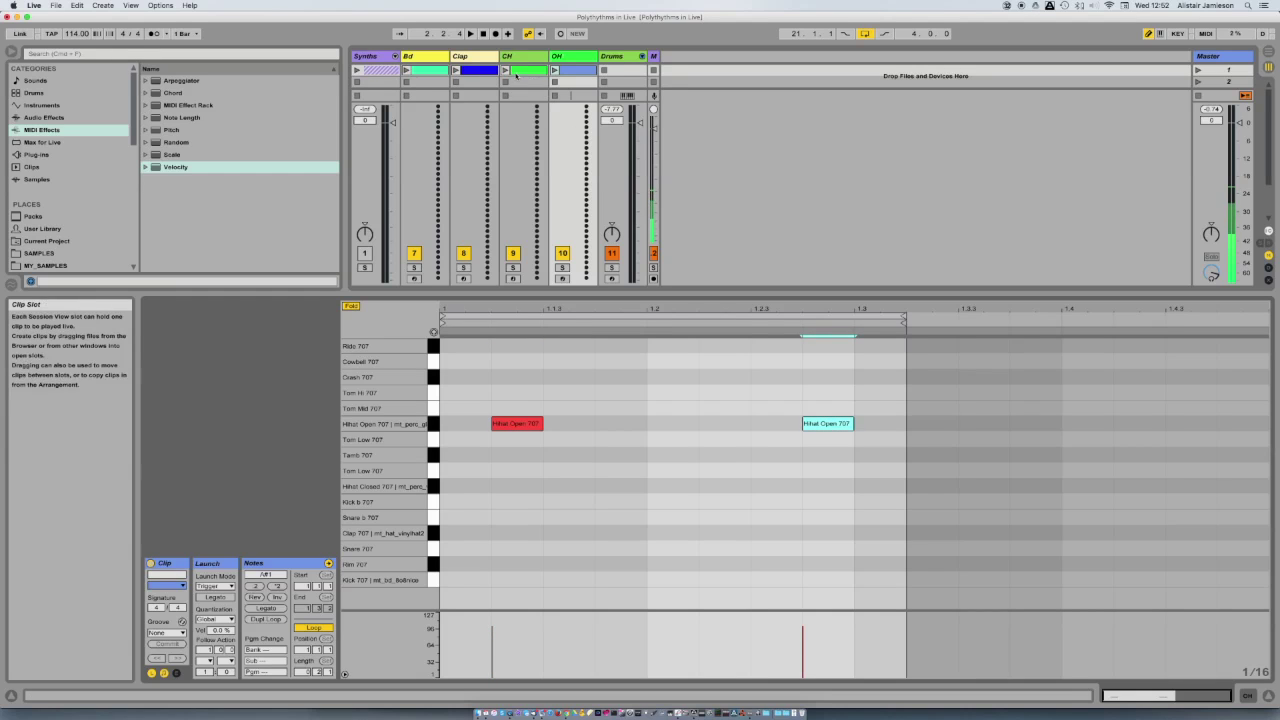
{"action": "left_click", "coordinate": [553, 70]}
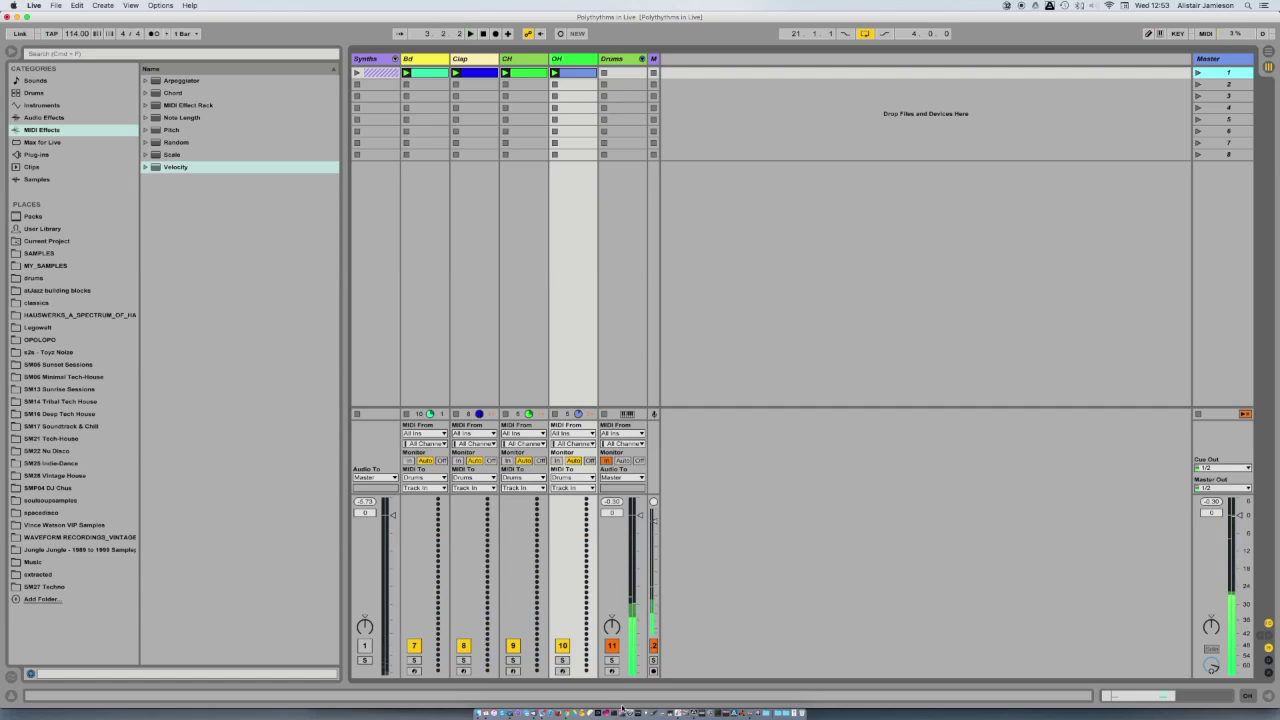
Step: Arm the Drums track, record the playing patterns into a new clip, and zoom its notes to fit
{"action": "left_click", "coordinate": [613, 671]}
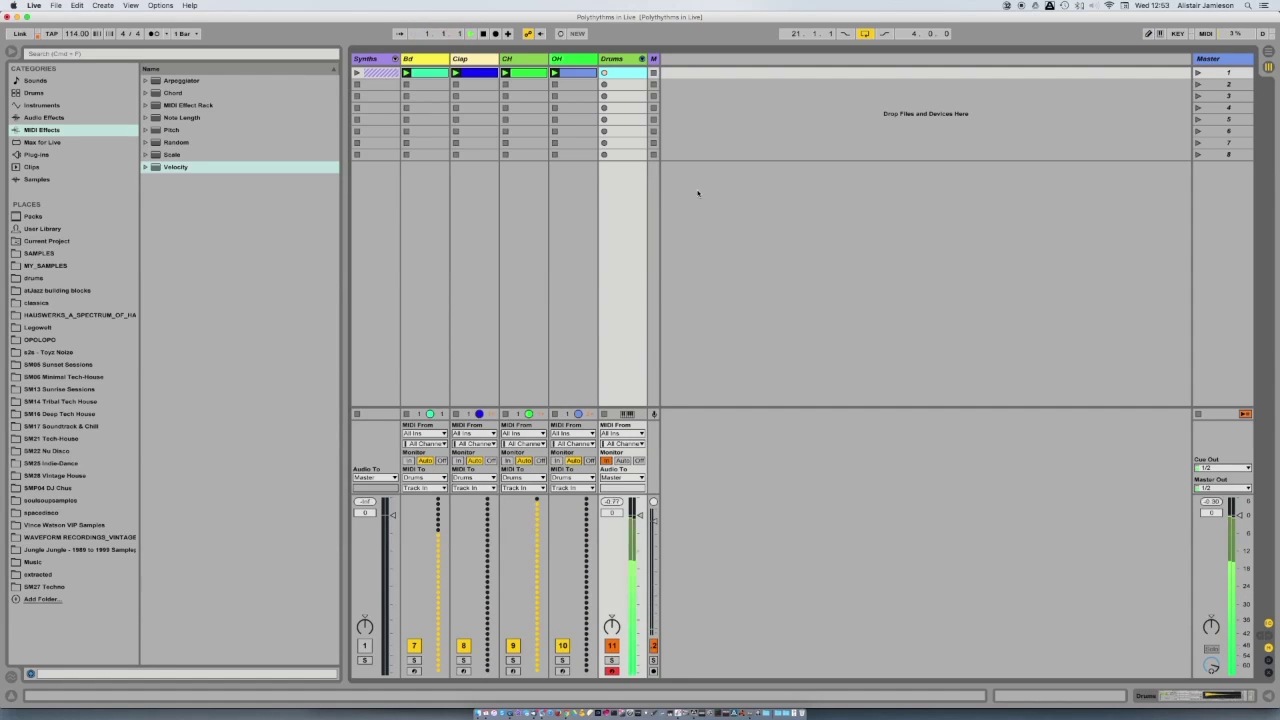
{"action": "double_click", "coordinate": [622, 73]}
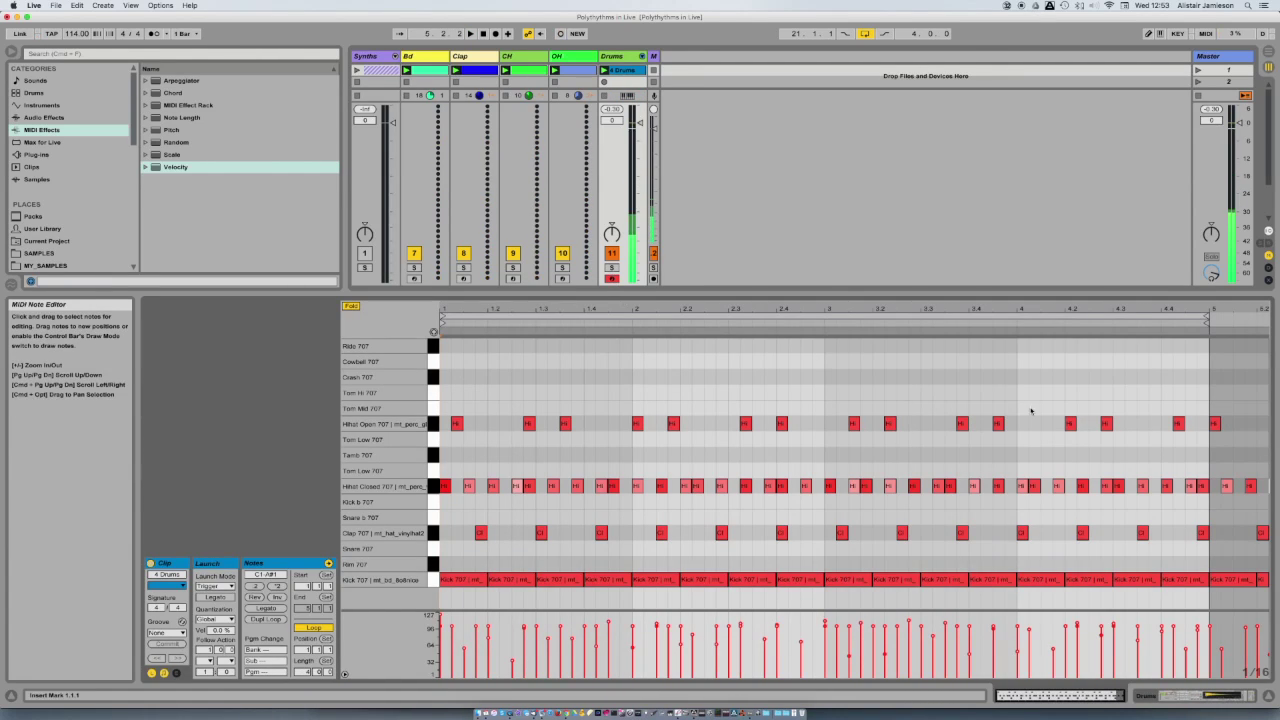
{"action": "right_click", "coordinate": [844, 368]}
{"action": "left_click", "coordinate": [884, 432]}
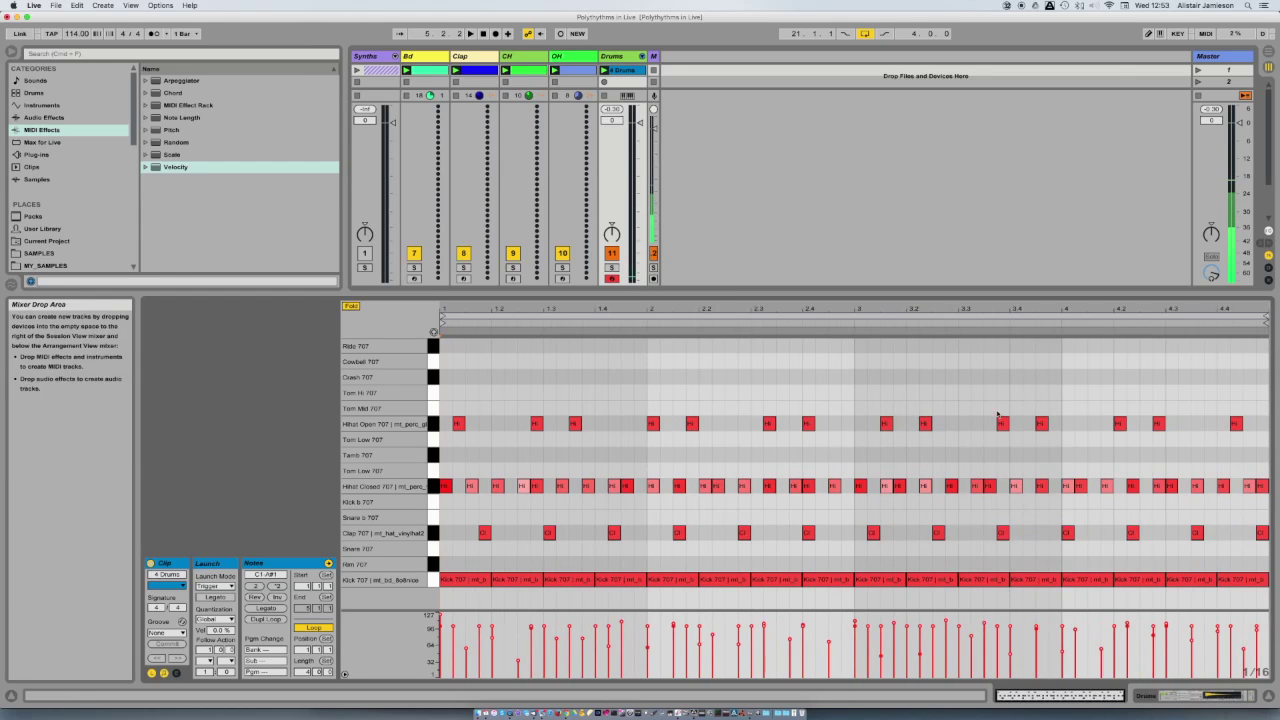
Step: Stop all clips, then play the recorded Drums clip and open its notes
{"action": "key", "text": "super+alt+l"}
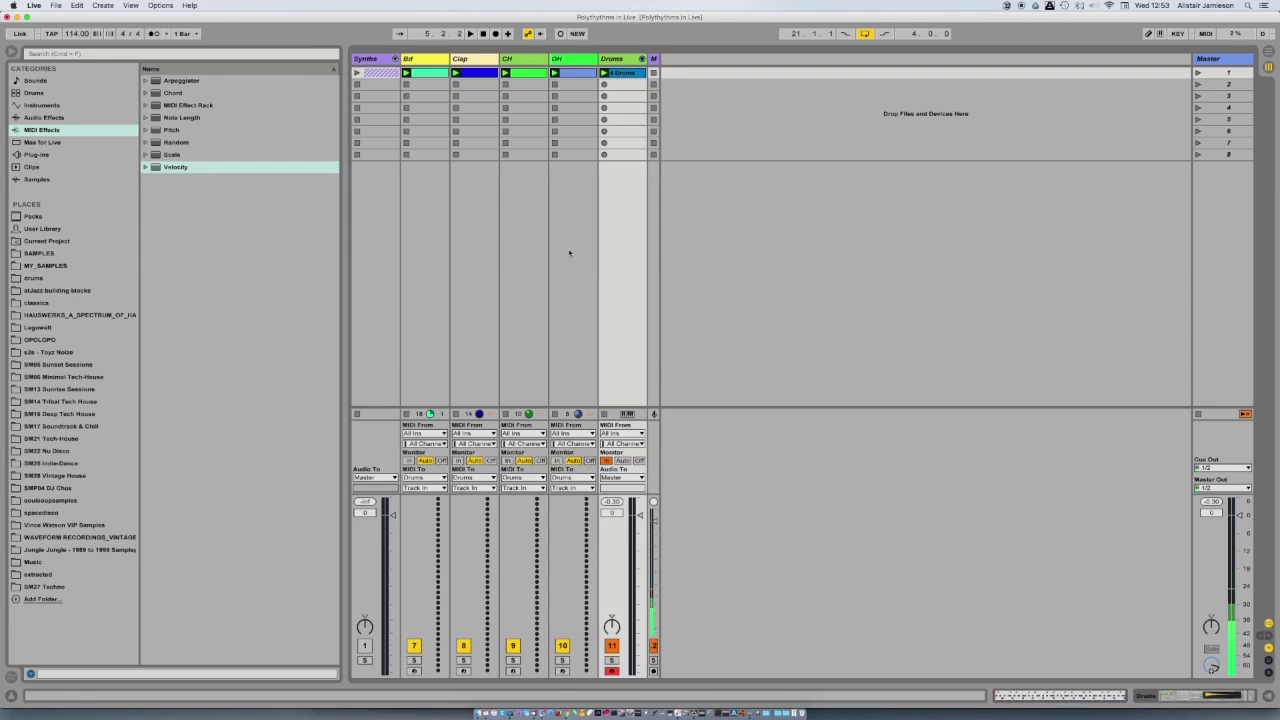
{"action": "key", "text": "space"}
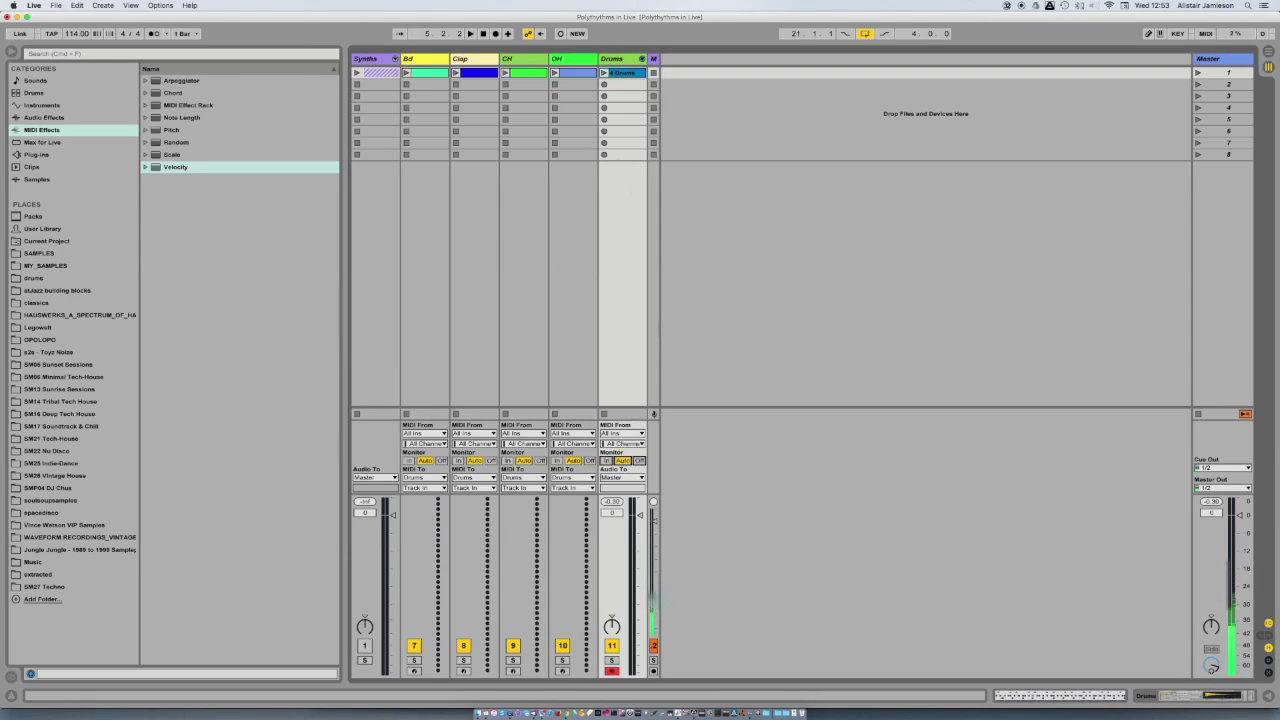
{"action": "left_click", "coordinate": [604, 73]}
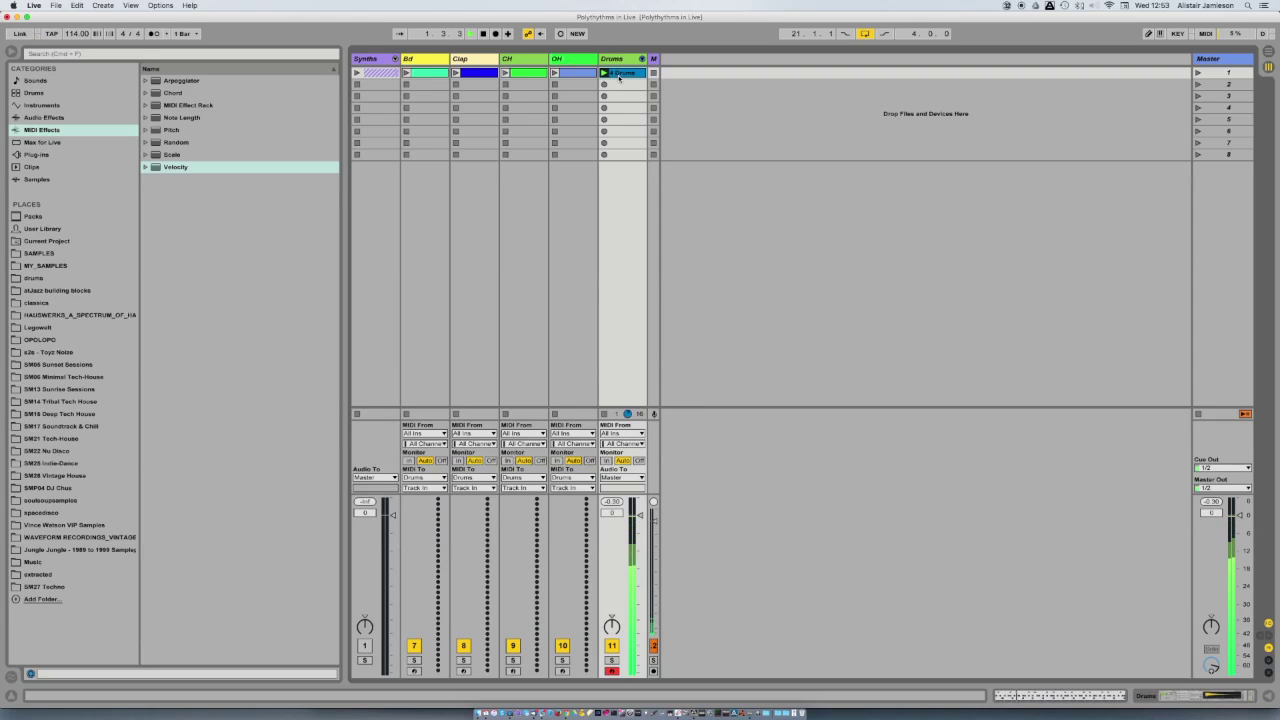
{"action": "double_click", "coordinate": [621, 73]}
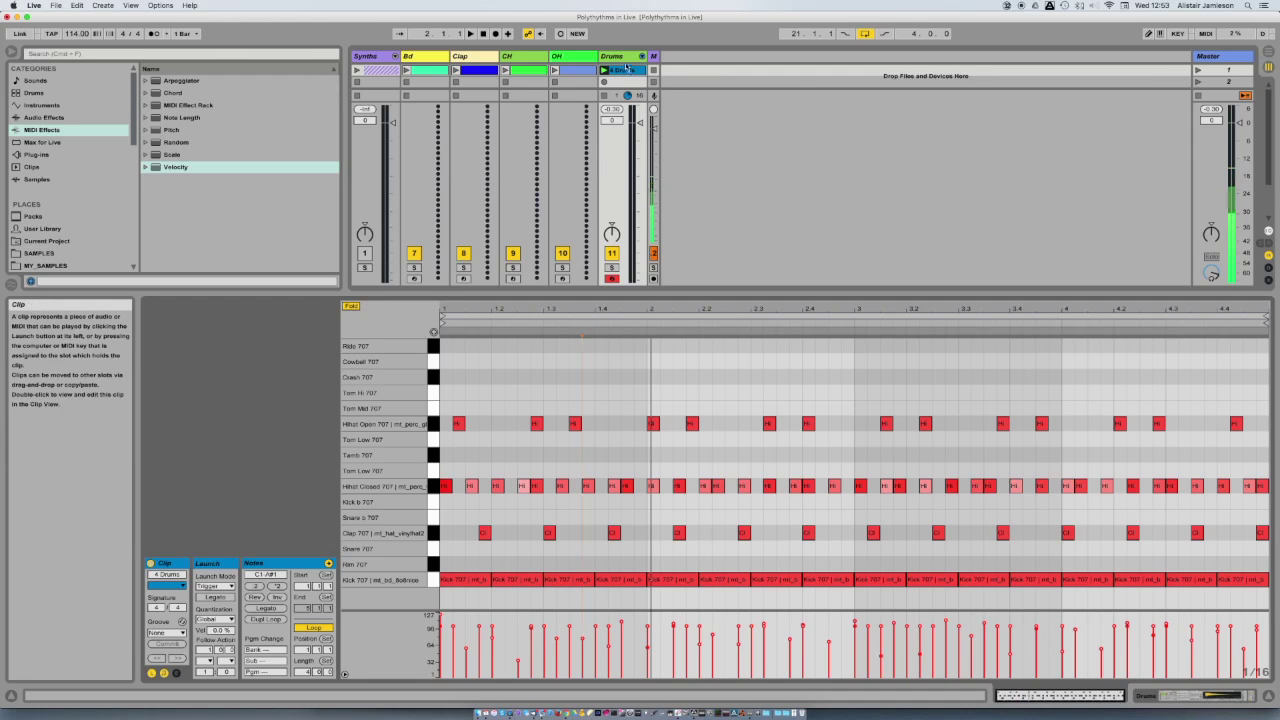
{"action": "key", "text": "shift+Tab"}
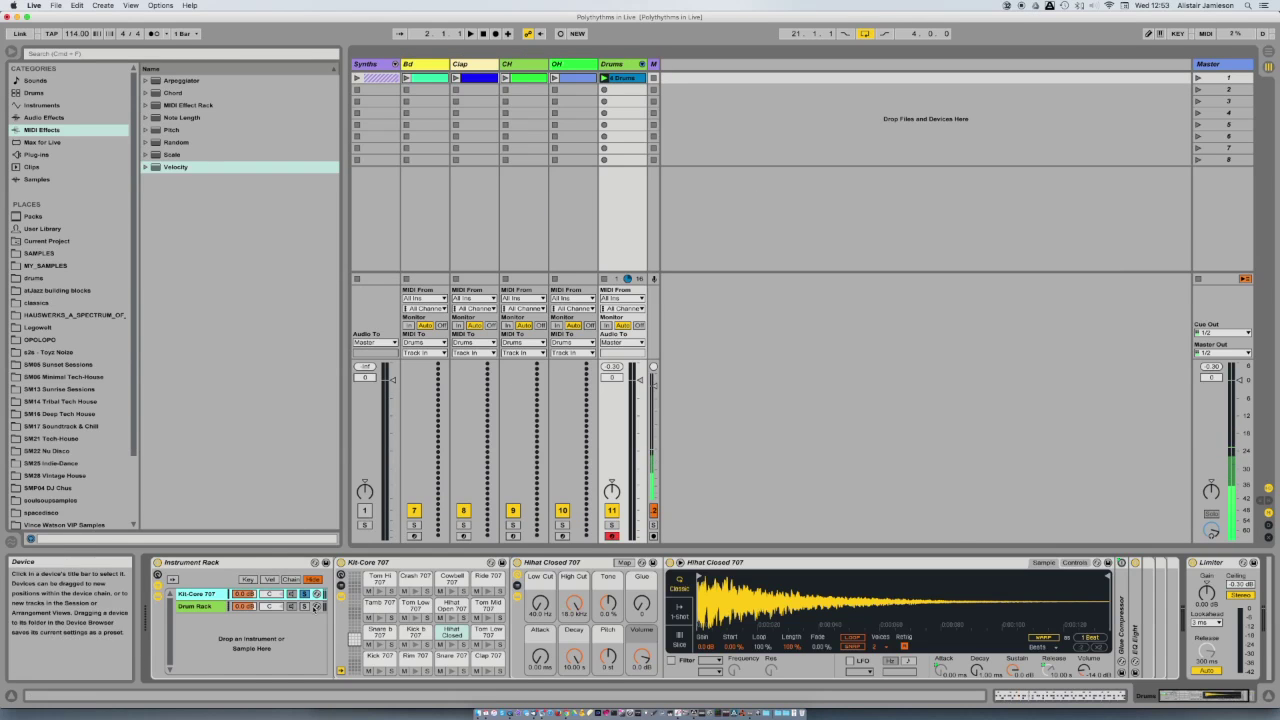
{"action": "left_click", "coordinate": [308, 607]}
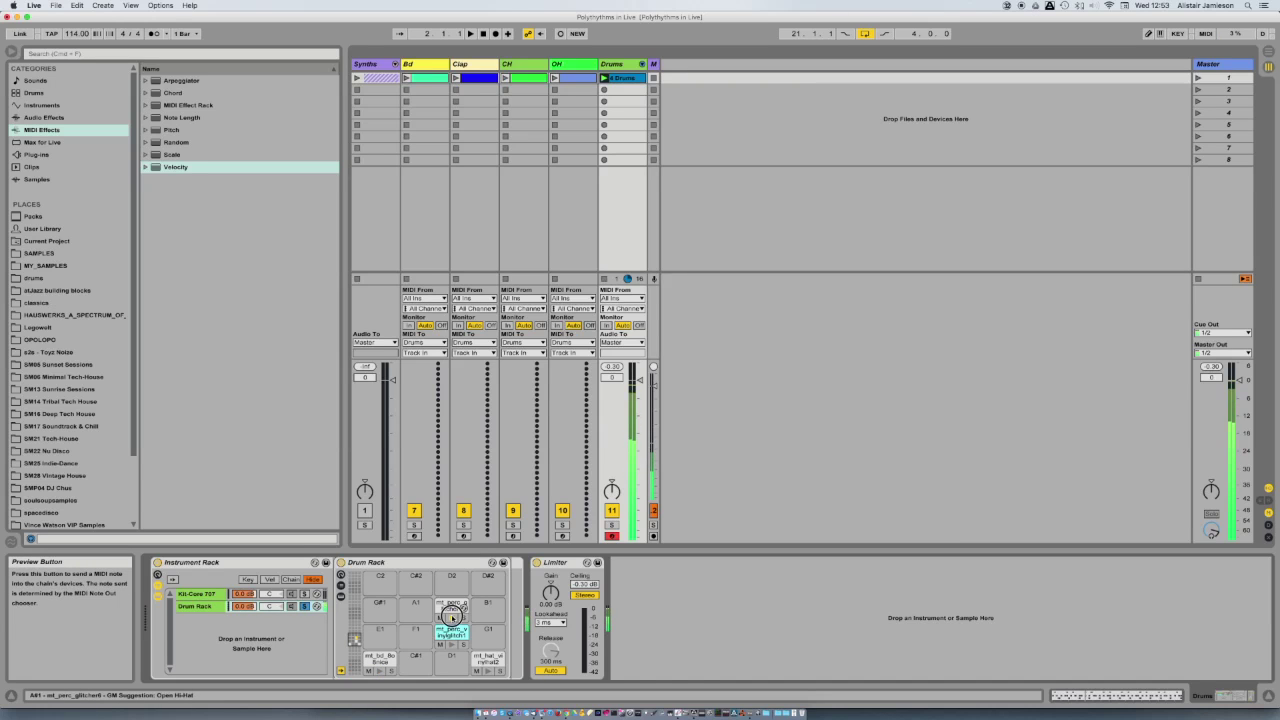
{"action": "double_click", "coordinate": [618, 77]}
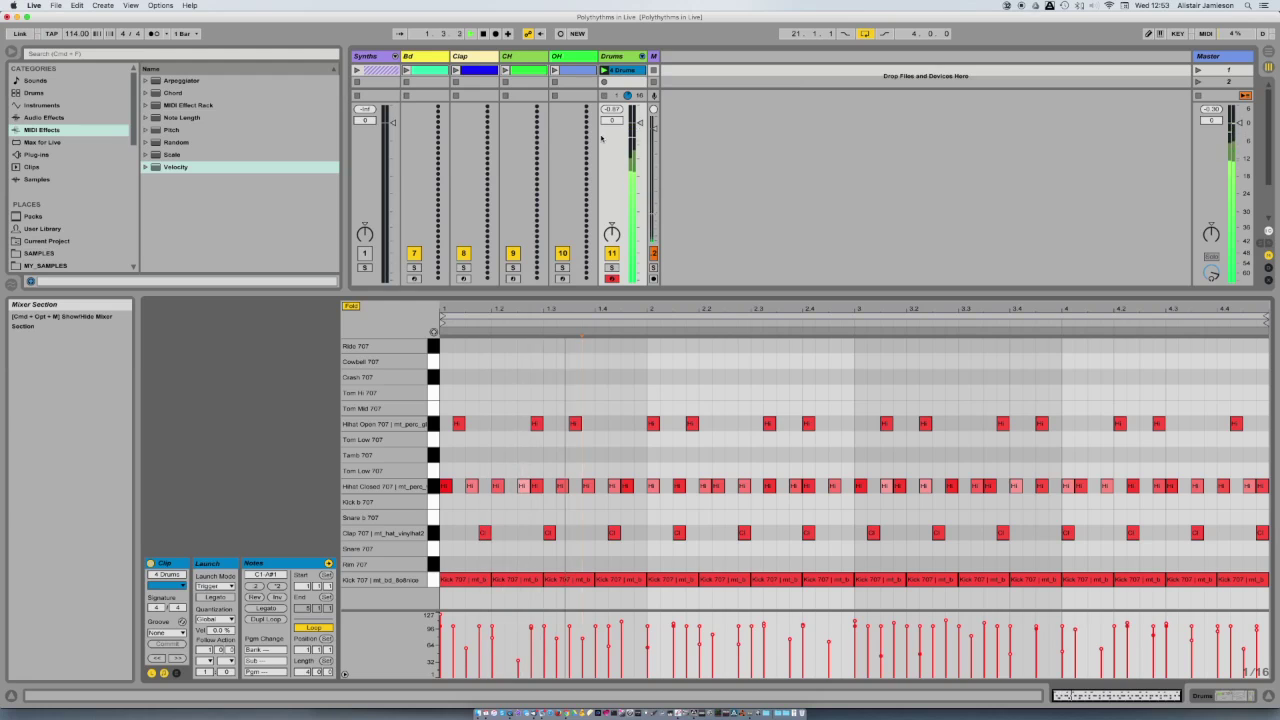
{"action": "left_click", "coordinate": [626, 57]}
{"action": "double_click", "coordinate": [626, 57]}
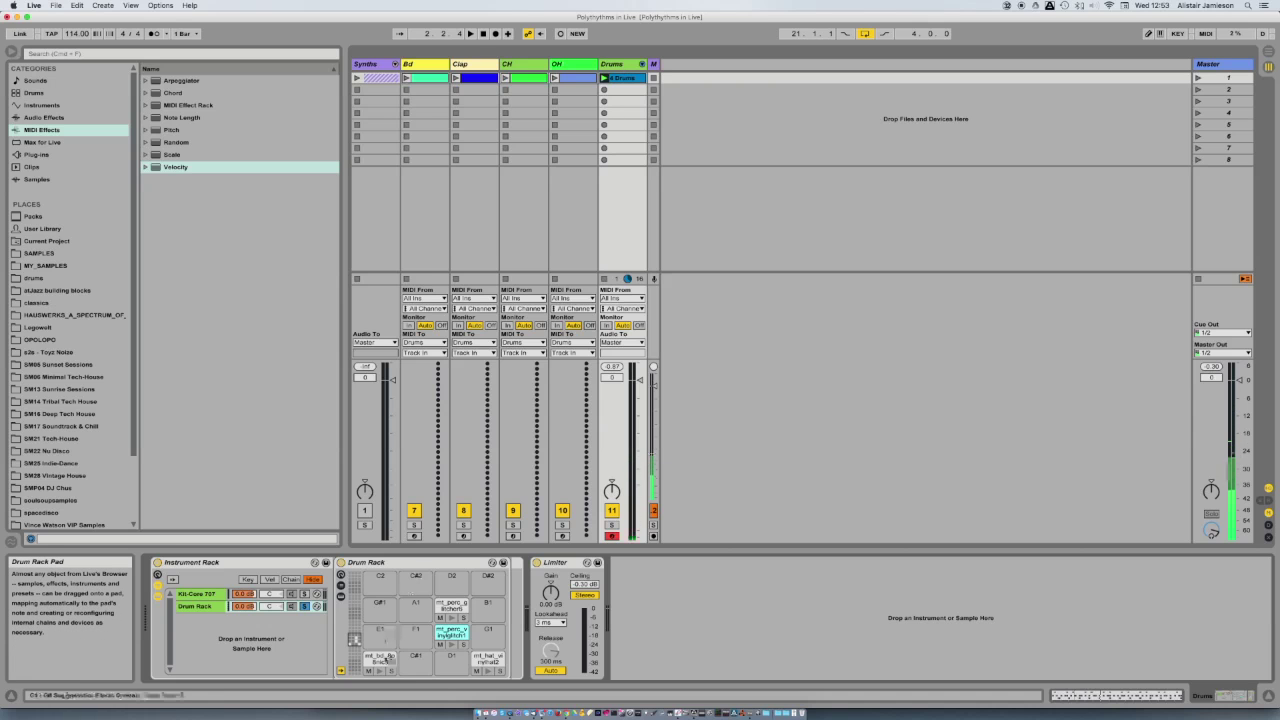
{"action": "left_click", "coordinate": [497, 660]}
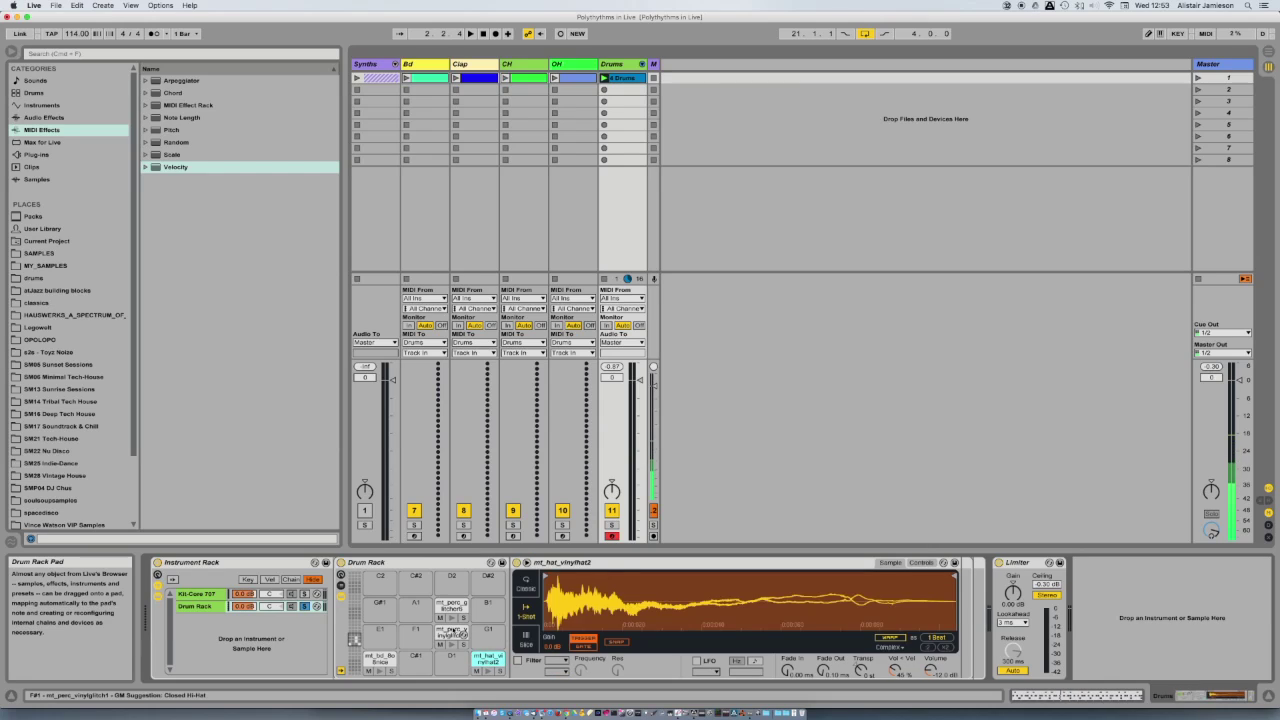
{"action": "left_click", "coordinate": [453, 632]}
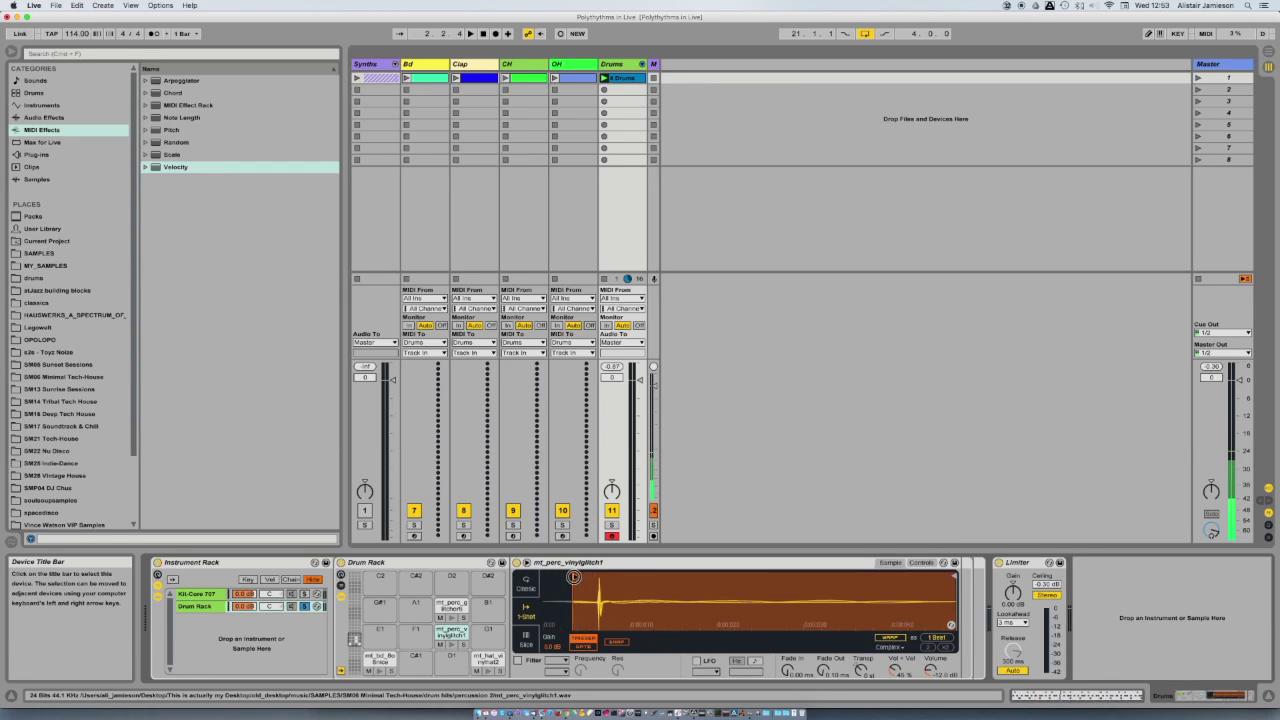
{"action": "left_click", "coordinate": [458, 606]}
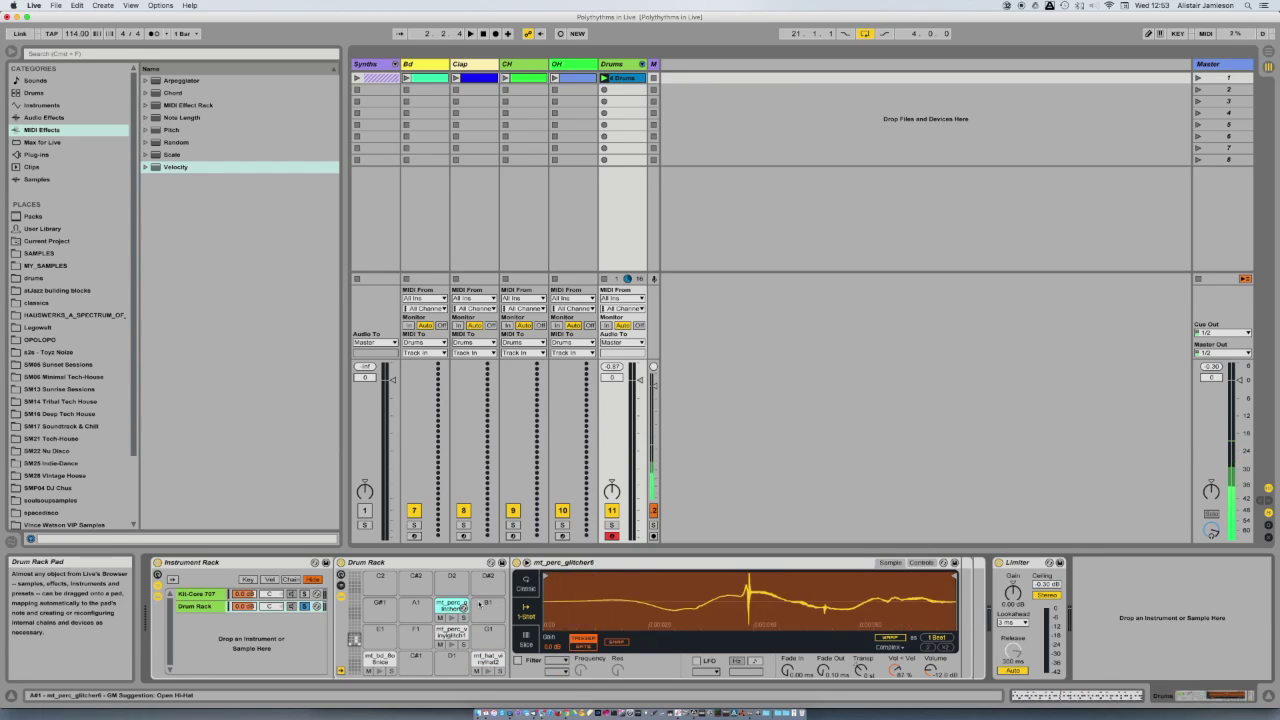
{"action": "left_click", "coordinate": [450, 618]}
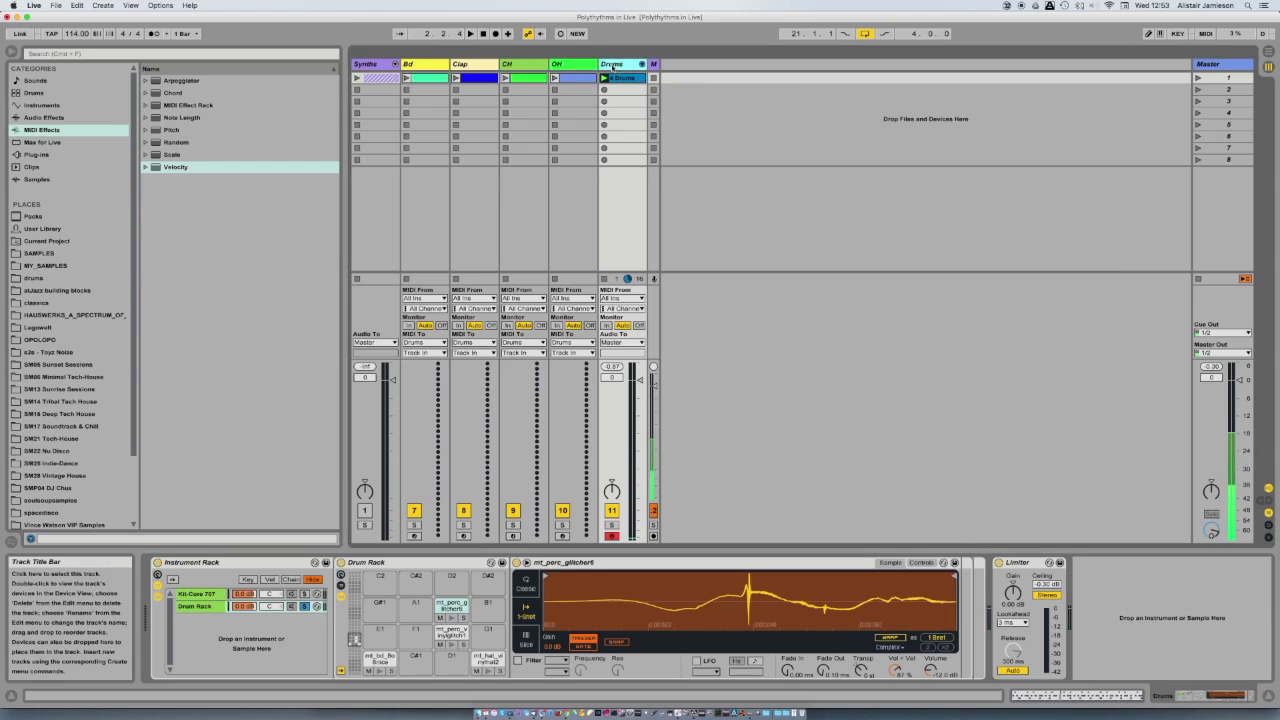
{"action": "double_click", "coordinate": [618, 77]}
Step: Give the Drums clip the MPC 16 Swing-60 groove, hide the clip detail, and disarm the Drums track
{"action": "left_click", "coordinate": [167, 632]}
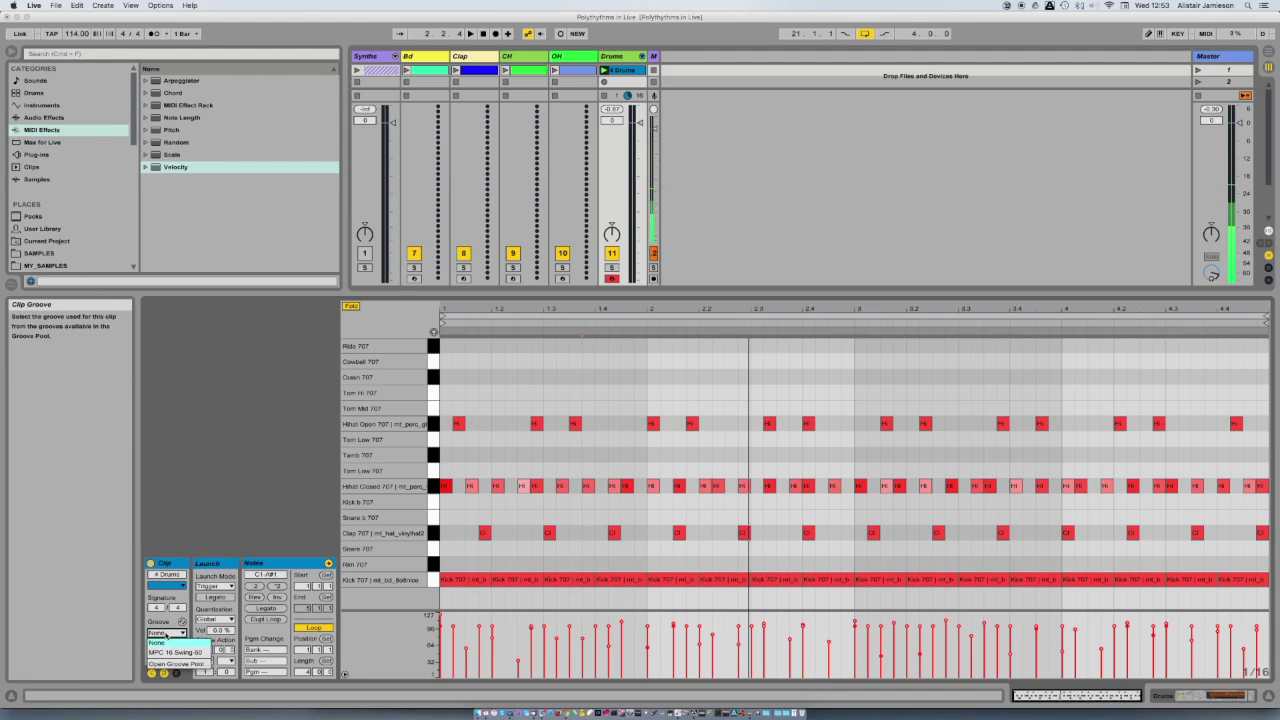
{"action": "left_click", "coordinate": [170, 651]}
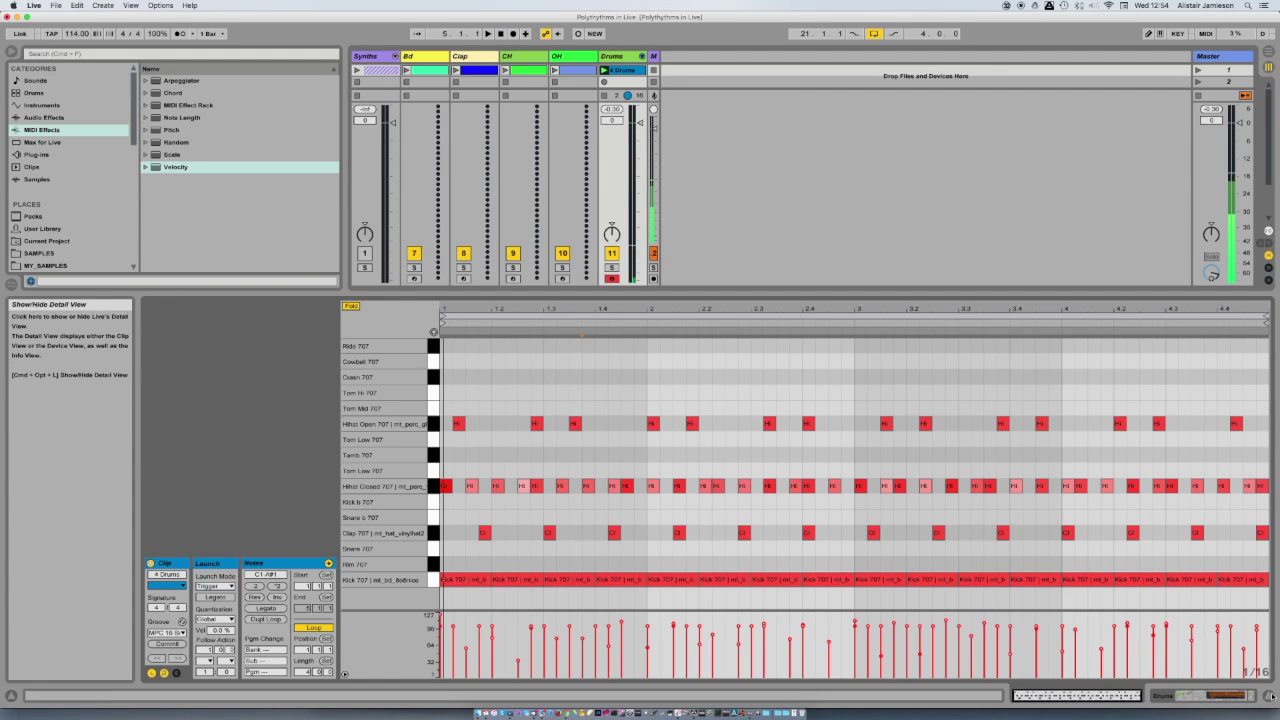
{"action": "left_click", "coordinate": [1268, 695]}
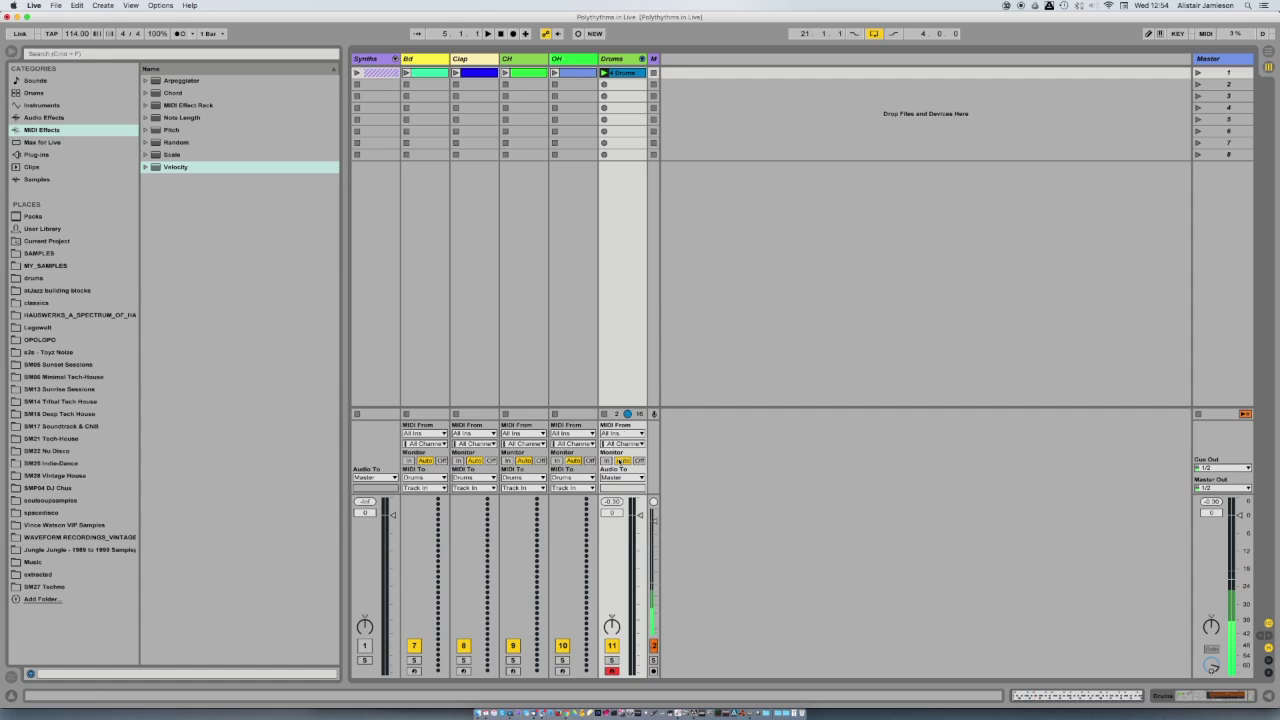
{"action": "left_click", "coordinate": [612, 669]}
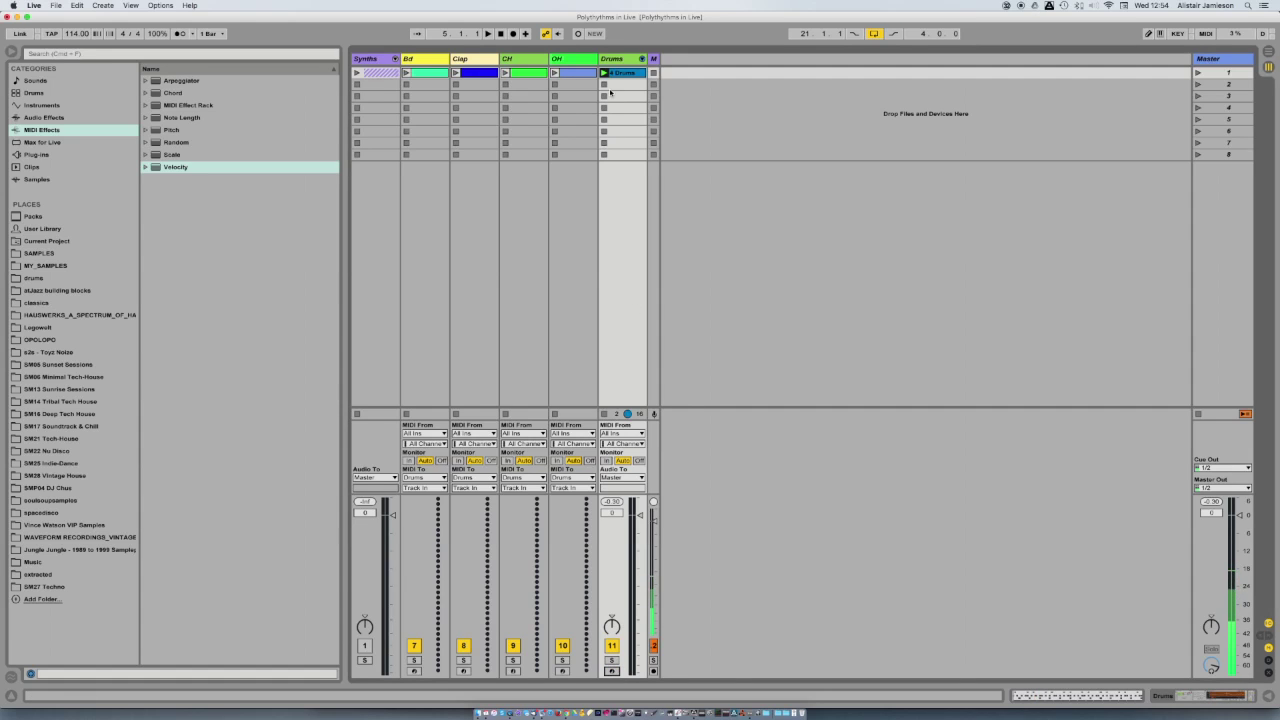